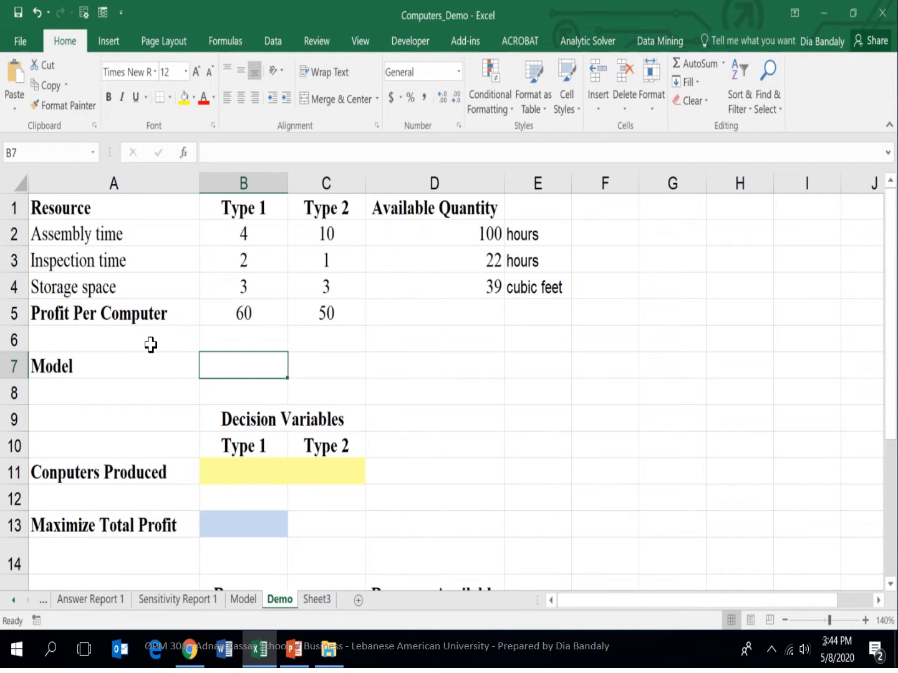
{"action": "left_click", "coordinate": [154, 230]}
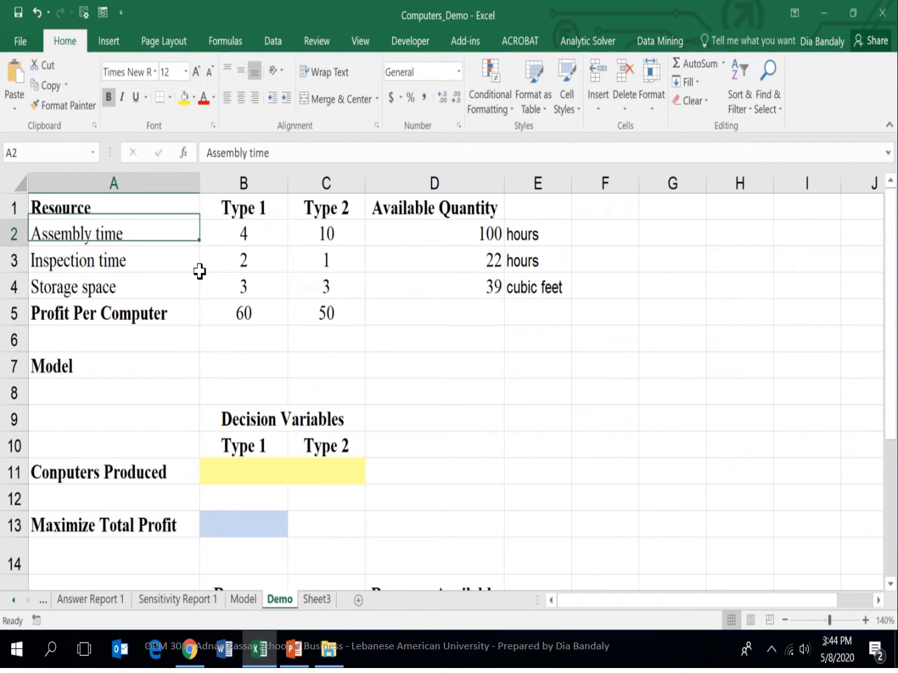
{"action": "key", "text": "Down"}
{"action": "key", "text": "Down"}
{"action": "key", "text": "Down"}
{"action": "key", "text": "Up"}
{"action": "key", "text": "Up"}
{"action": "key", "text": "Up"}
{"action": "key", "text": "Up"}
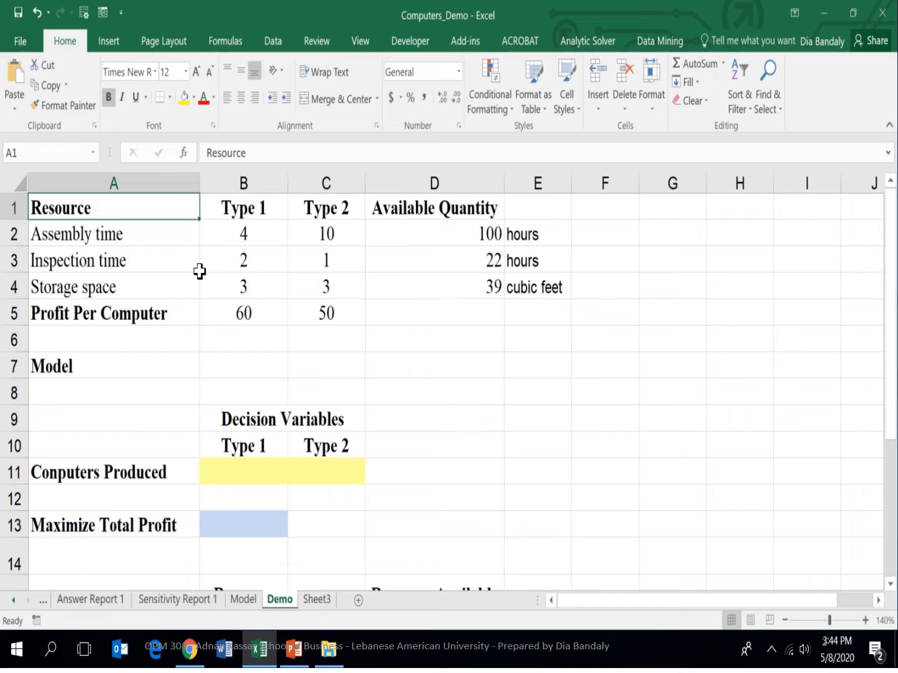
{"action": "key", "text": "Down"}
{"action": "key", "text": "Right"}
{"action": "key", "text": "Right"}
{"action": "key", "text": "Right"}
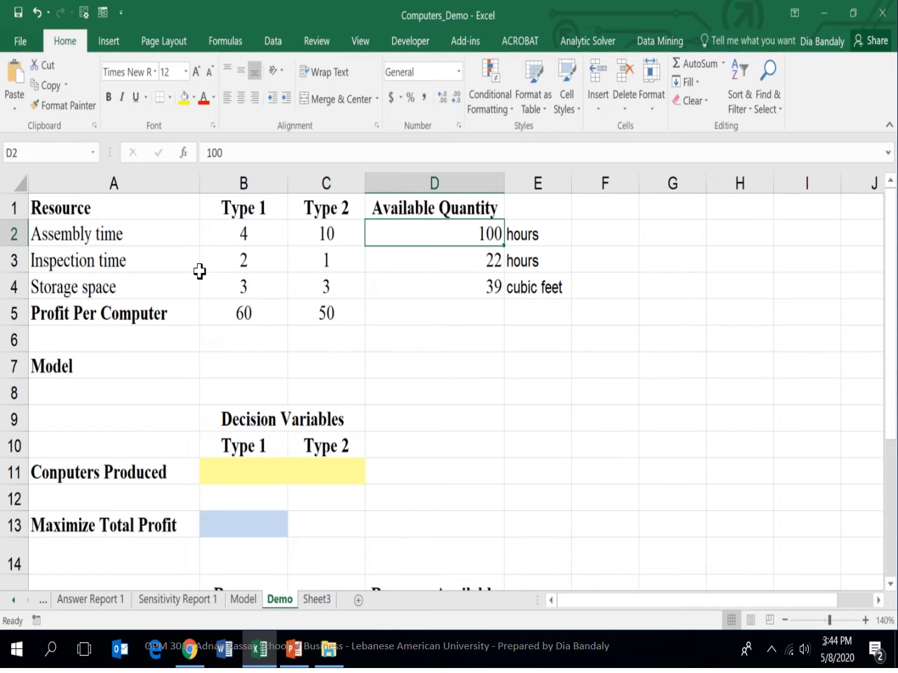
{"action": "key", "text": "Up"}
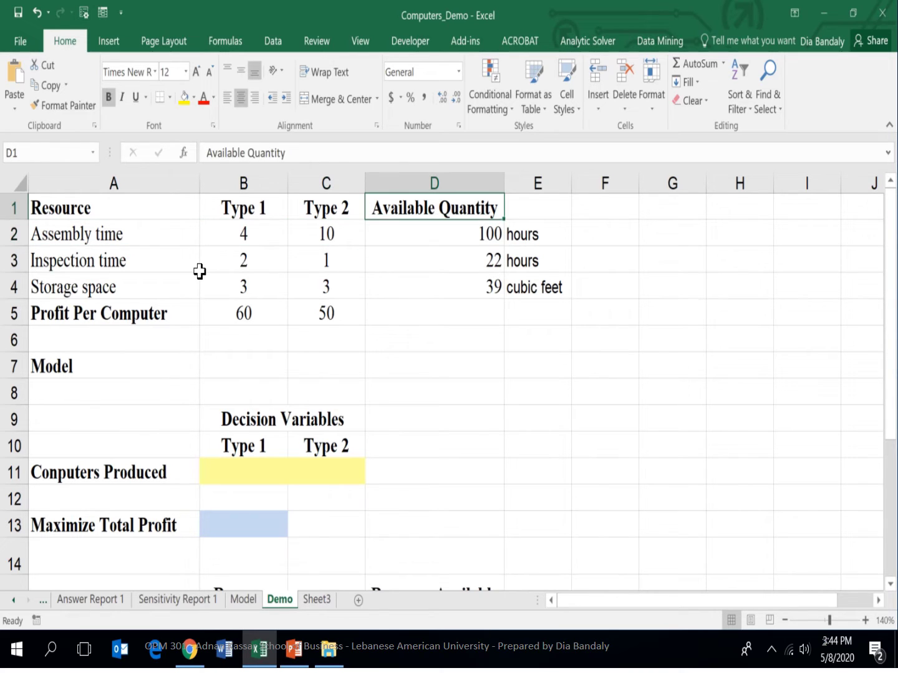
{"action": "key", "text": "Down"}
{"action": "key", "text": "Down"}
{"action": "key", "text": "Left"}
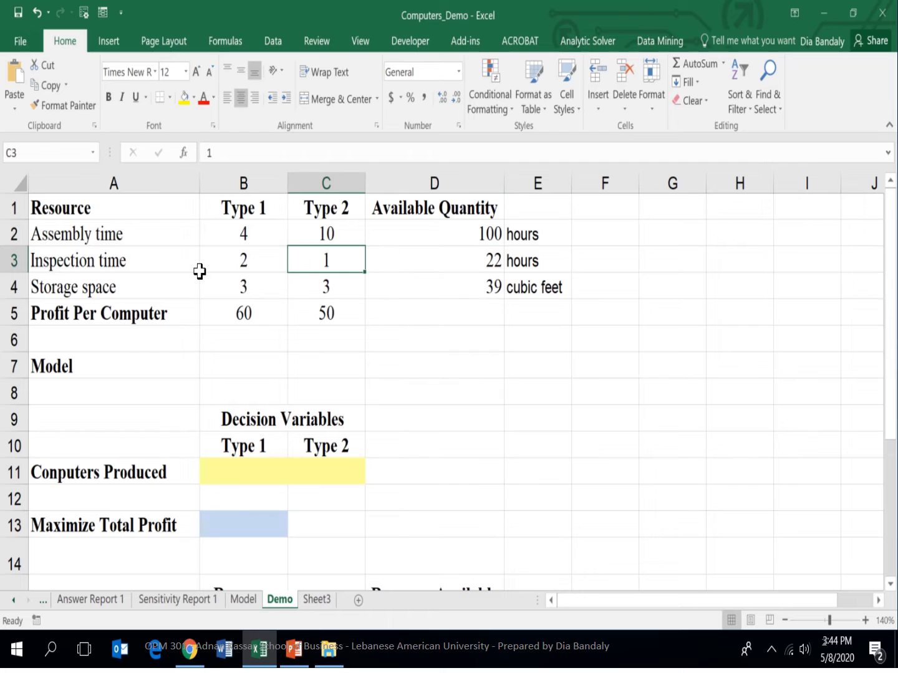
{"action": "key", "text": "Left"}
{"action": "key", "text": "Up"}
{"action": "key", "text": "Left"}
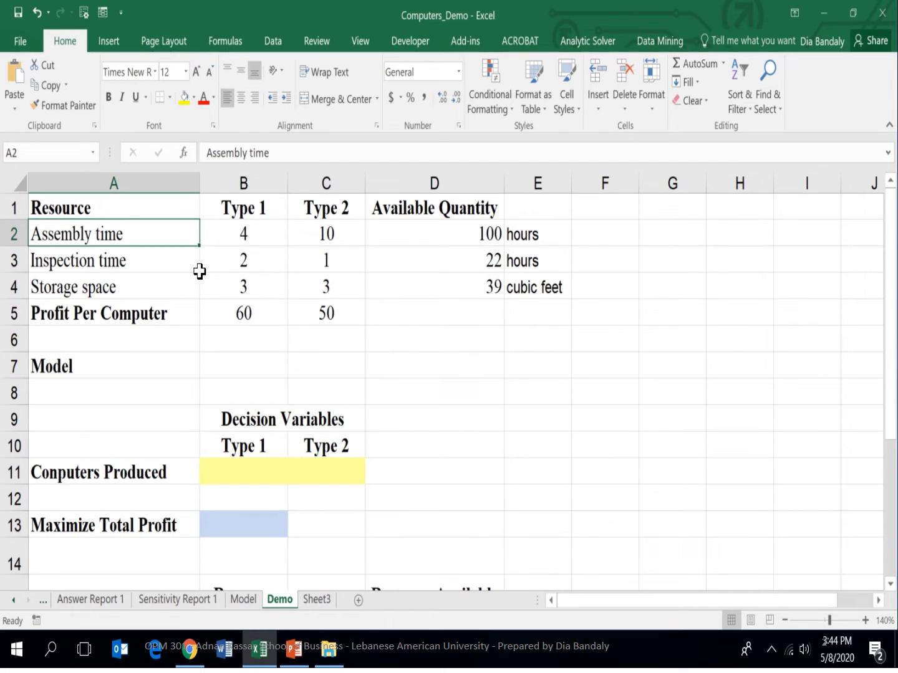
{"action": "key", "text": "Right"}
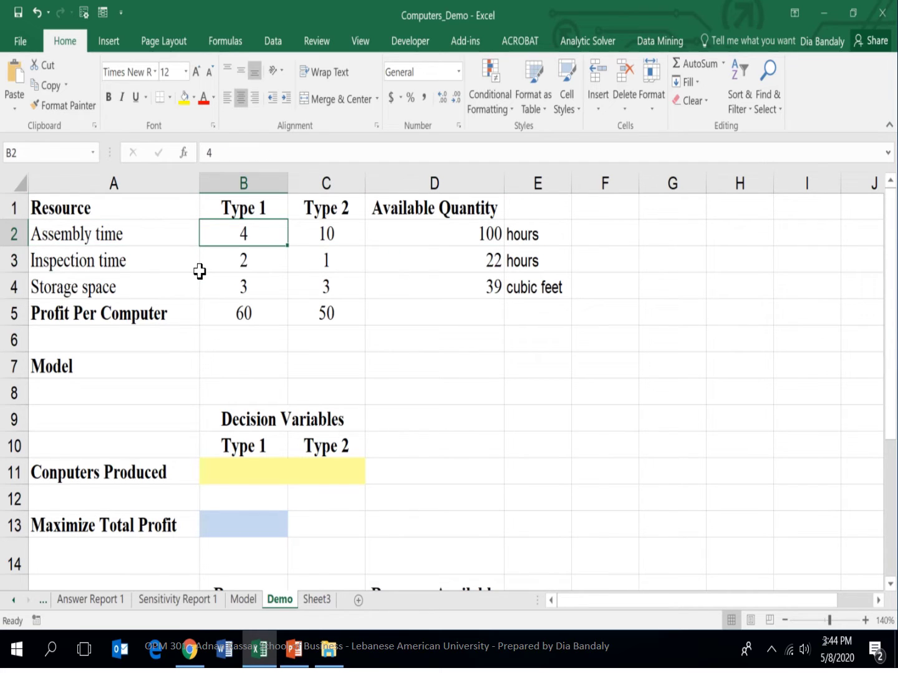
{"action": "key", "text": "Right"}
{"action": "key", "text": "Right"}
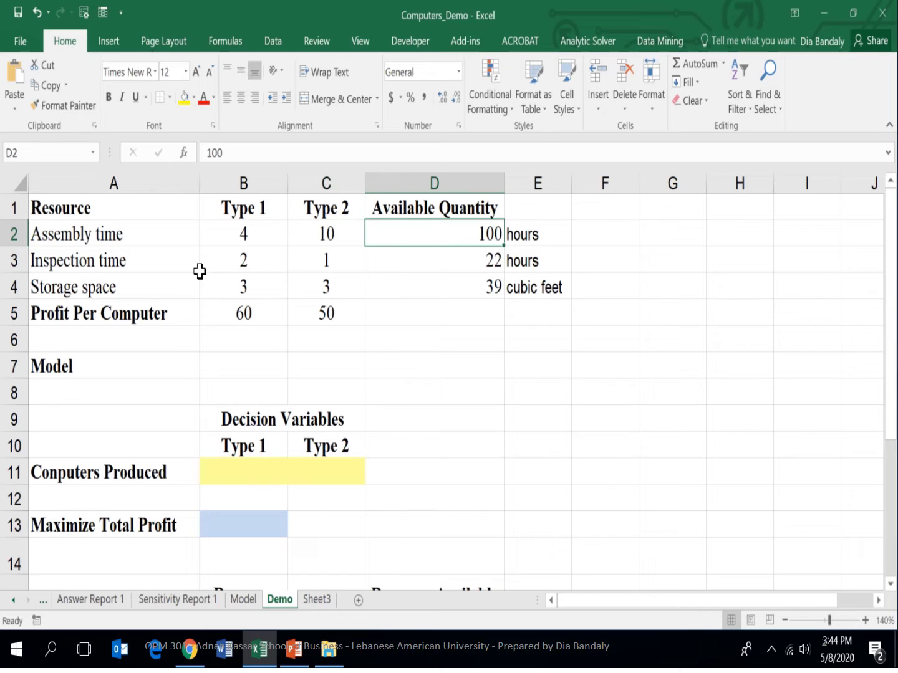
{"action": "key", "text": "Down"}
{"action": "key", "text": "Down"}
{"action": "key", "text": "Down"}
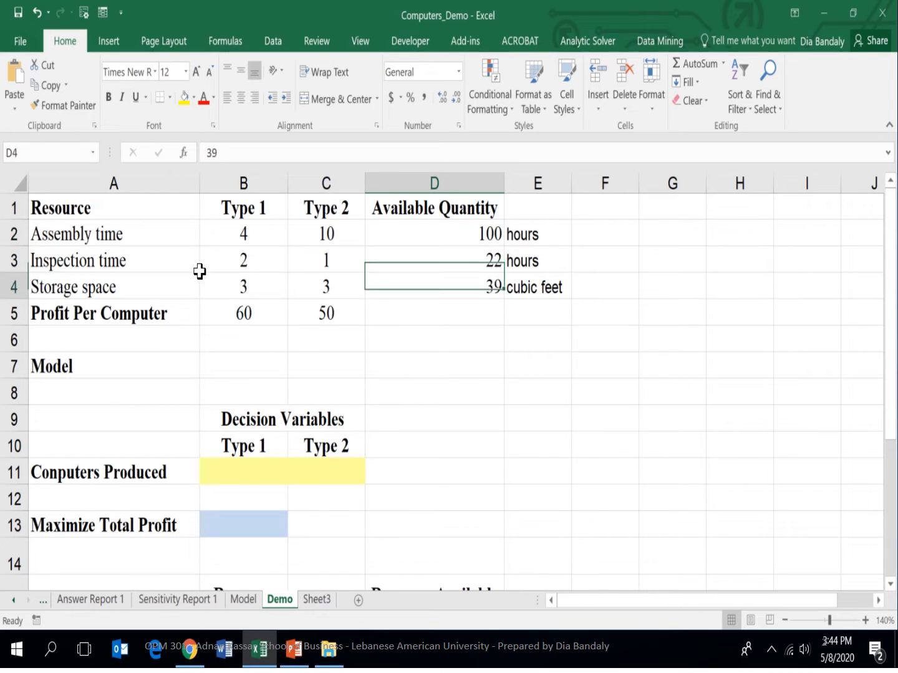
{"action": "key", "text": "Left"}
{"action": "key", "text": "Left"}
{"action": "key", "text": "Left"}
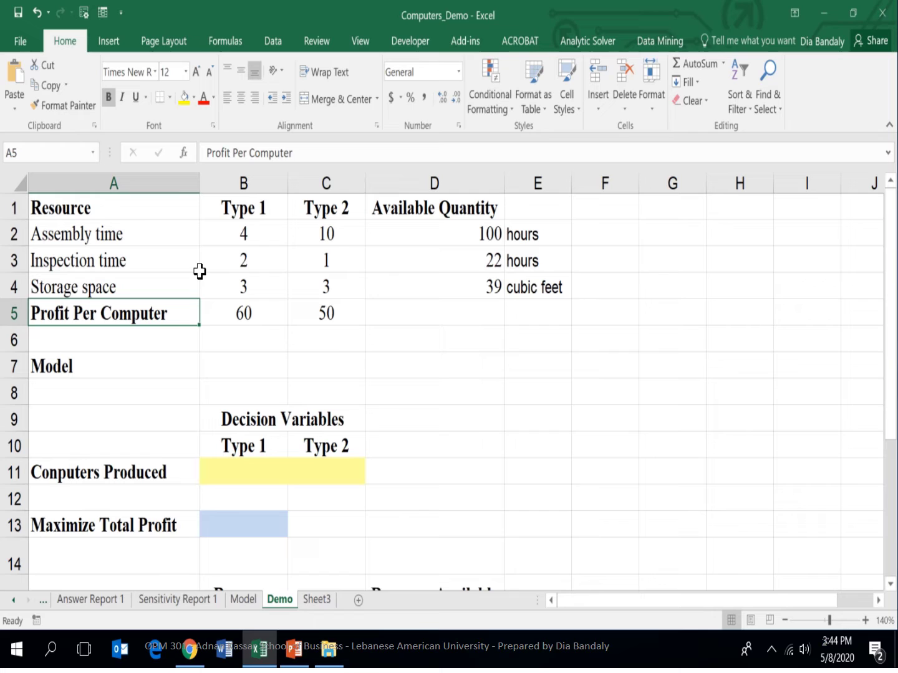
{"action": "key", "text": "Down"}
{"action": "key", "text": "Down"}
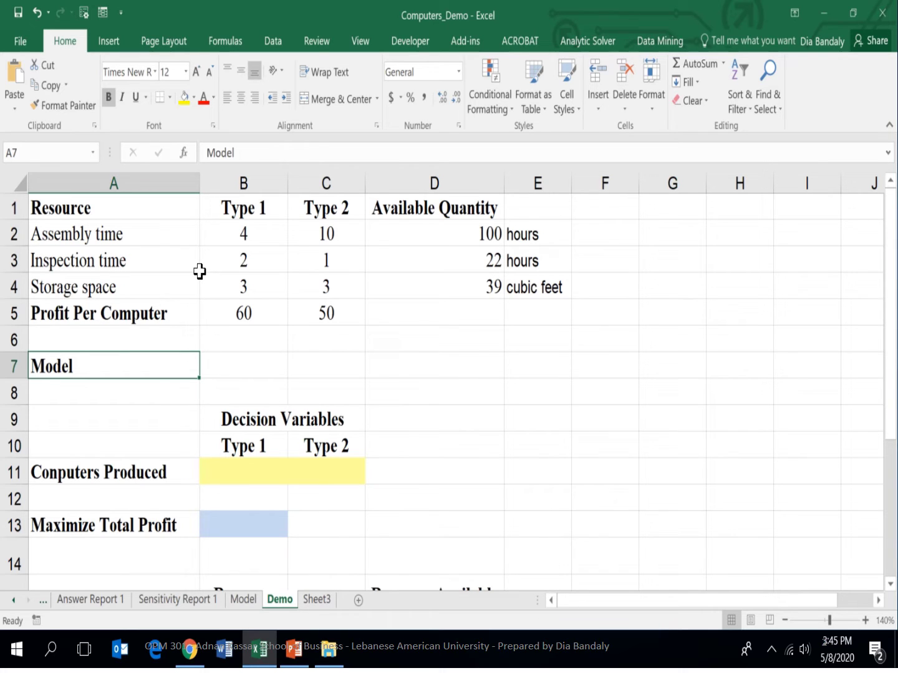
{"action": "key", "text": "Down"}
{"action": "key", "text": "Down"}
{"action": "key", "text": "Right"}
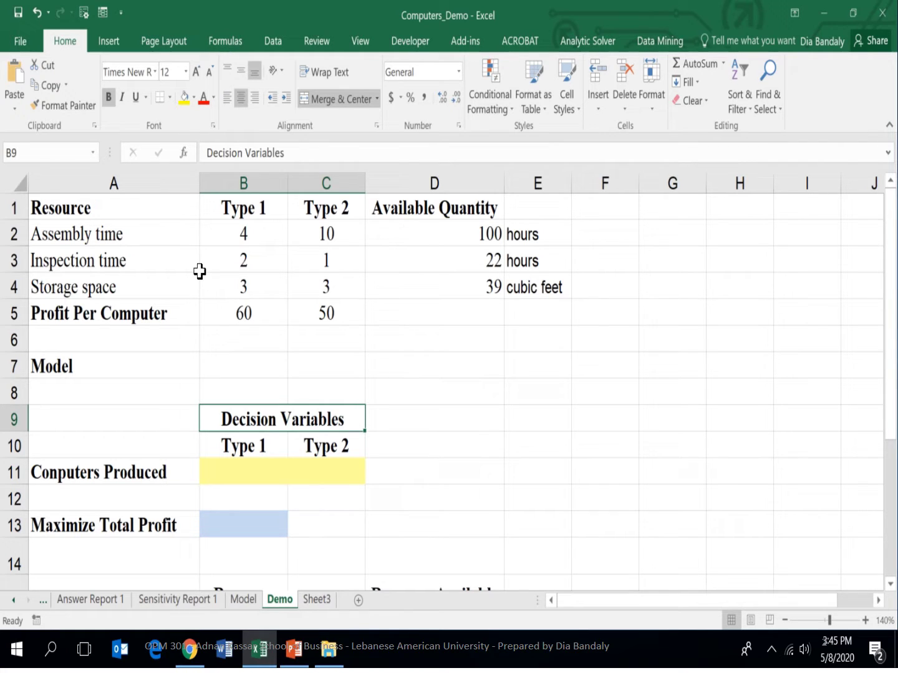
{"action": "key", "text": "Down"}
{"action": "key", "text": "Down"}
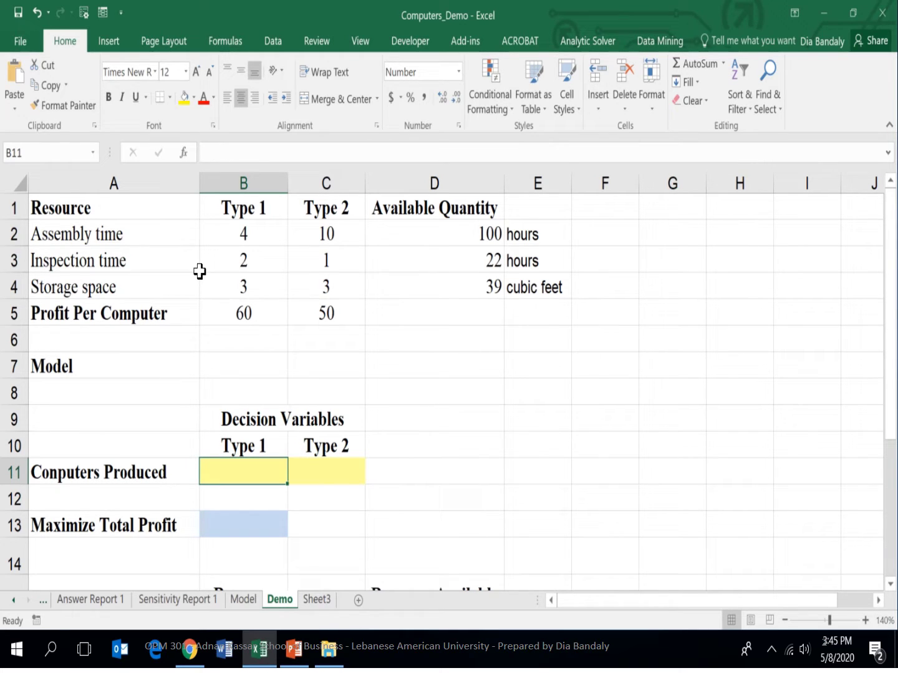
Enter a trial value of 1 for Type 1 Computers Produced in B11.
{"action": "key", "text": "Up"}
{"action": "key", "text": "Down"}
{"action": "key", "text": "Up"}
{"action": "key", "text": "Left"}
{"action": "key", "text": "Down"}
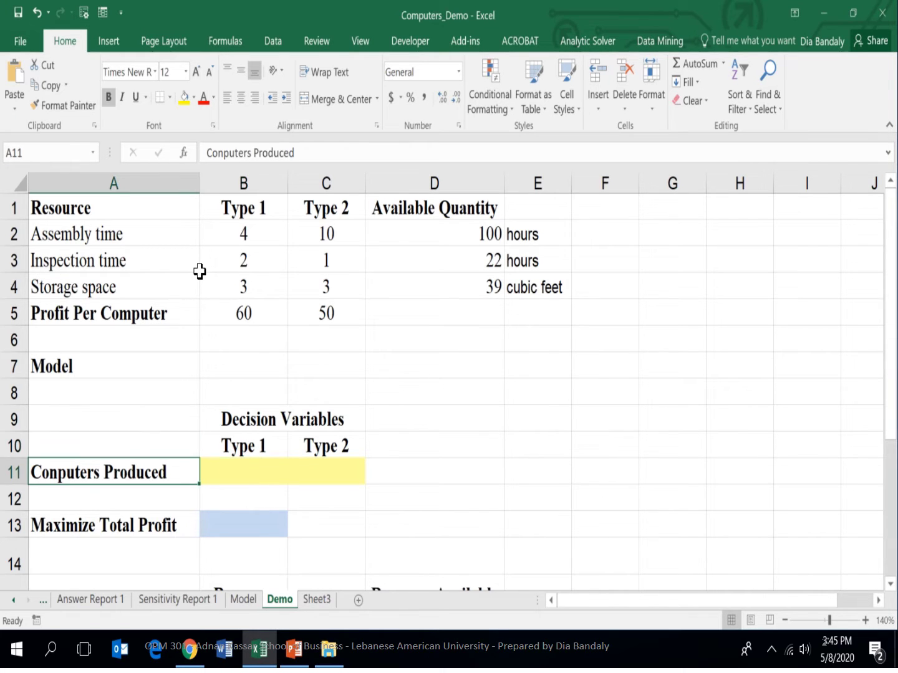
{"action": "key", "text": "Right"}
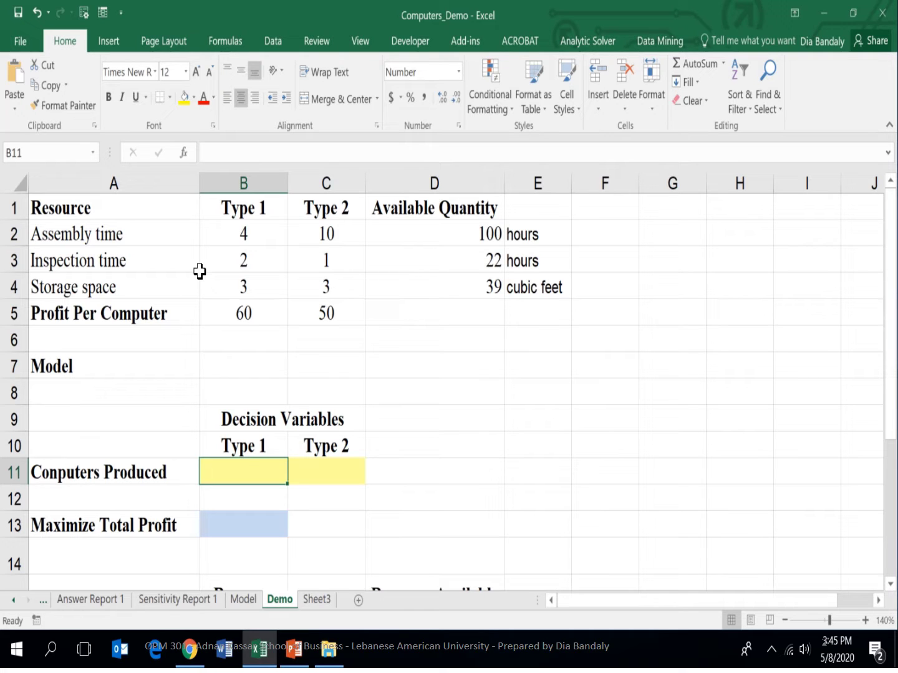
{"action": "type", "text": "1"}
{"action": "key", "text": "Tab"}
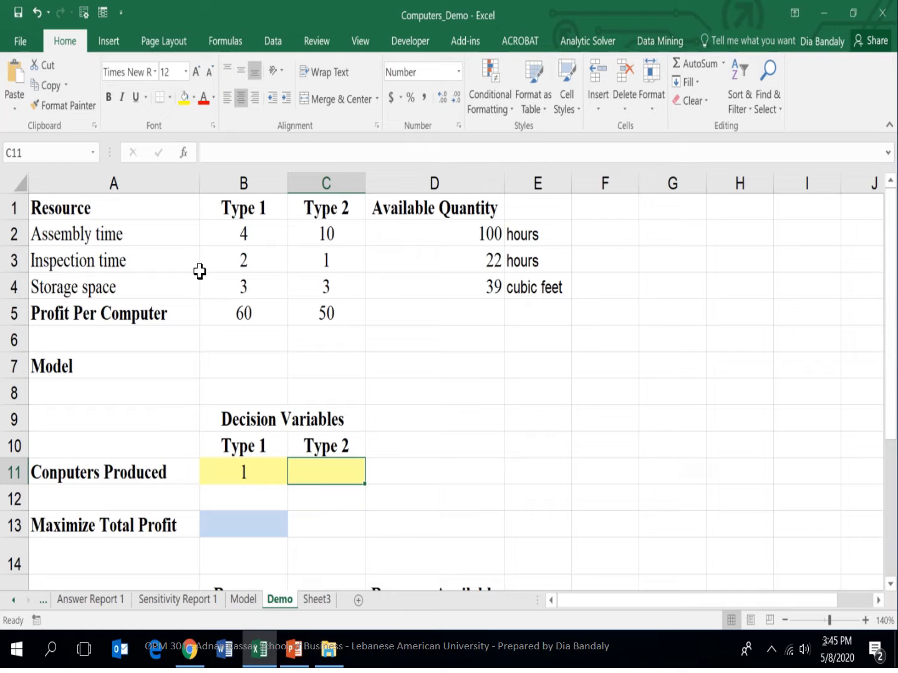
Enter 1 for Type 2 in C11, then move down toward the Maximize Total Profit row.
{"action": "type", "text": "1"}
{"action": "key", "text": "Tab"}
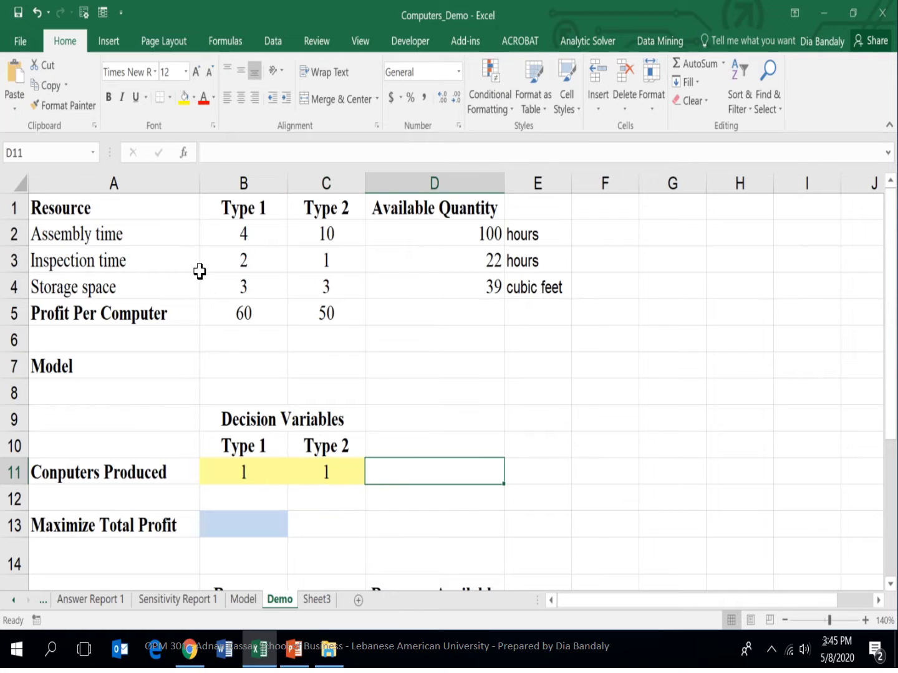
{"action": "key", "text": "Left"}
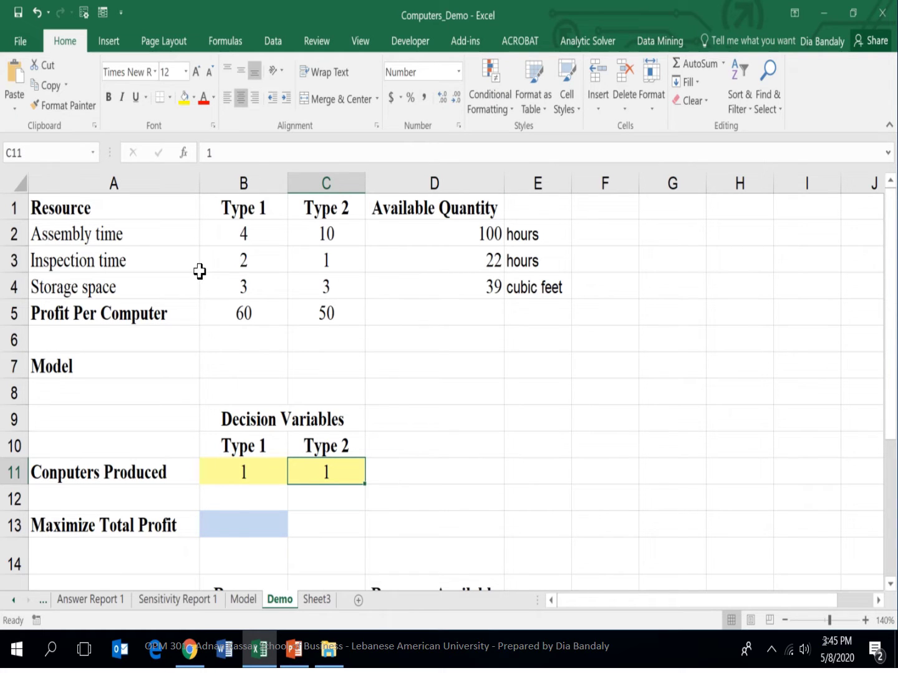
{"action": "key", "text": "Left"}
{"action": "key", "text": "Left"}
{"action": "key", "text": "Down"}
{"action": "key", "text": "Down"}
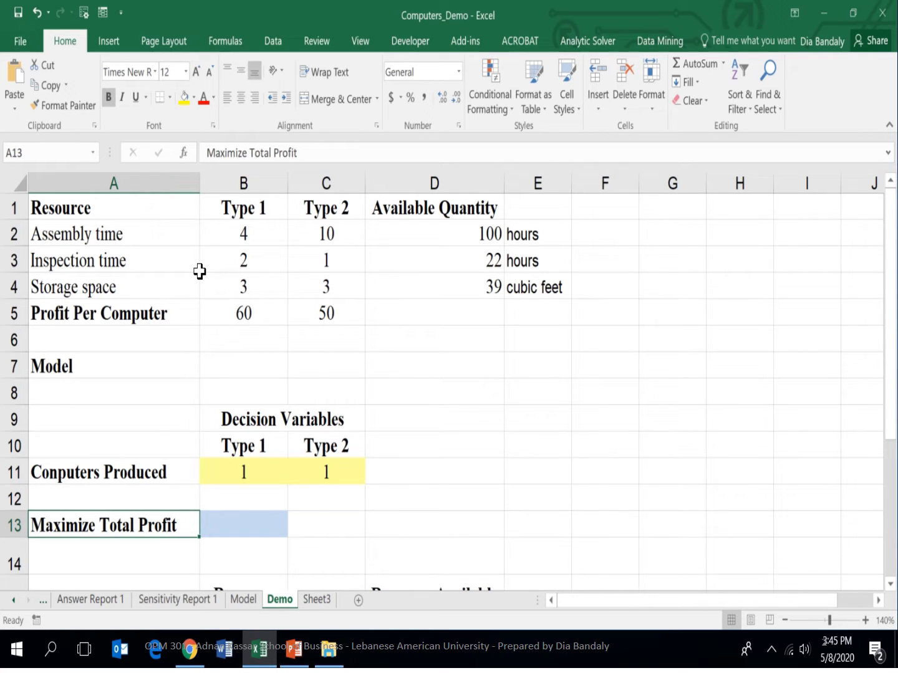
Review the Type 1 and Type 2 quantities of 1 above the total profit cell B13.
{"action": "key", "text": "Right"}
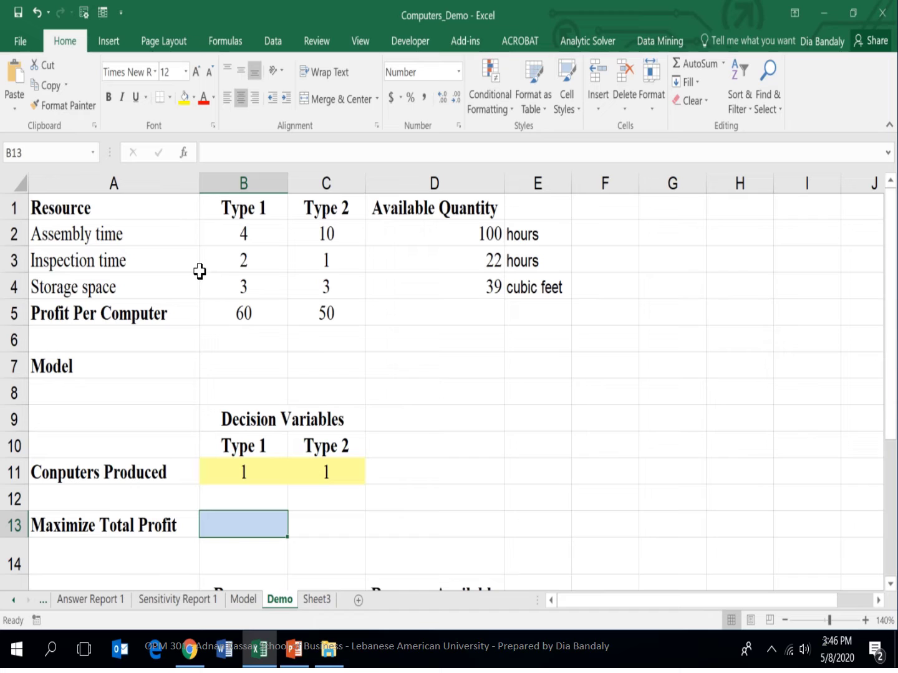
{"action": "key", "text": "Up"}
{"action": "key", "text": "Up"}
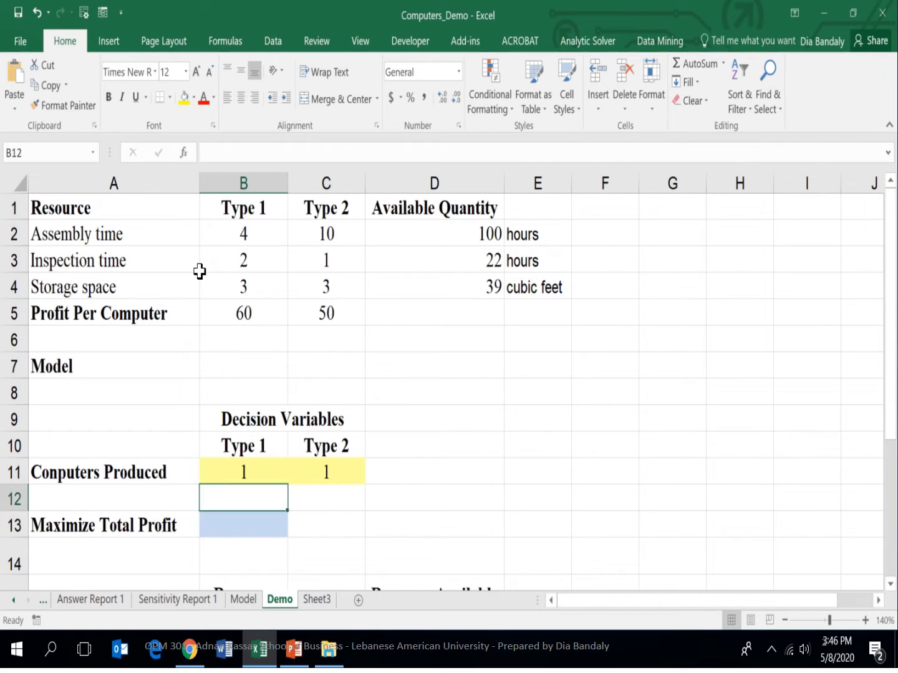
{"action": "key", "text": "Down"}
{"action": "key", "text": "Down"}
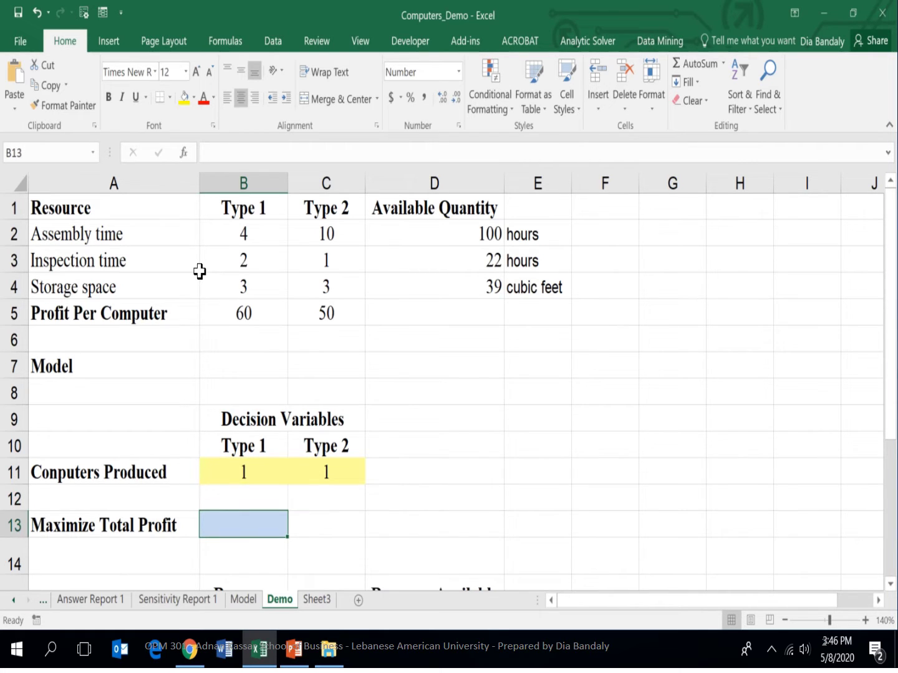
{"action": "key", "text": "Up"}
{"action": "key", "text": "Up"}
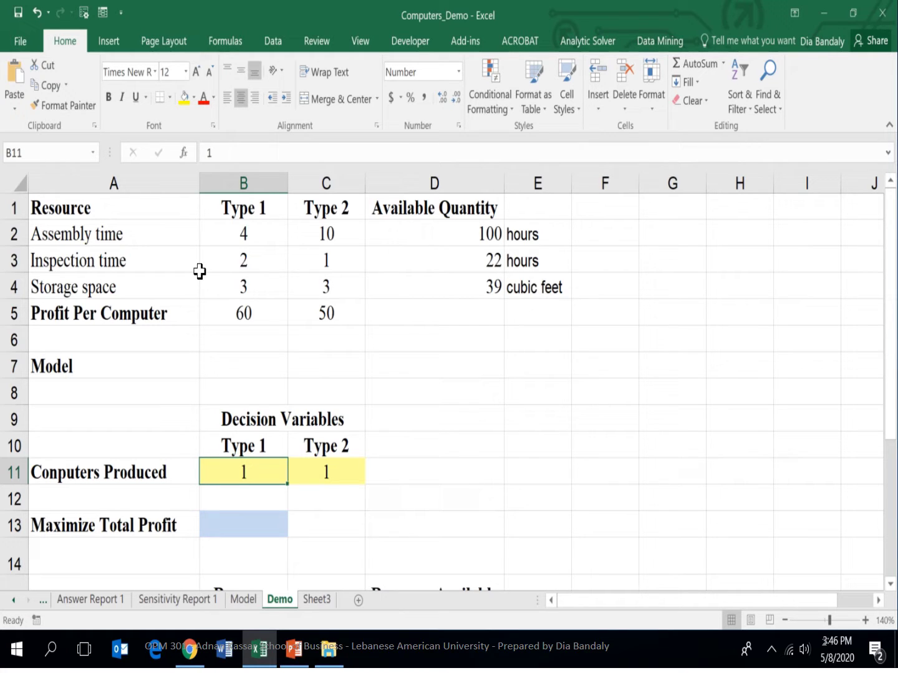
{"action": "key", "text": "Down"}
{"action": "key", "text": "Up"}
{"action": "key", "text": "Right"}
{"action": "key", "text": "Left"}
{"action": "key", "text": "Down"}
{"action": "key", "text": "Down"}
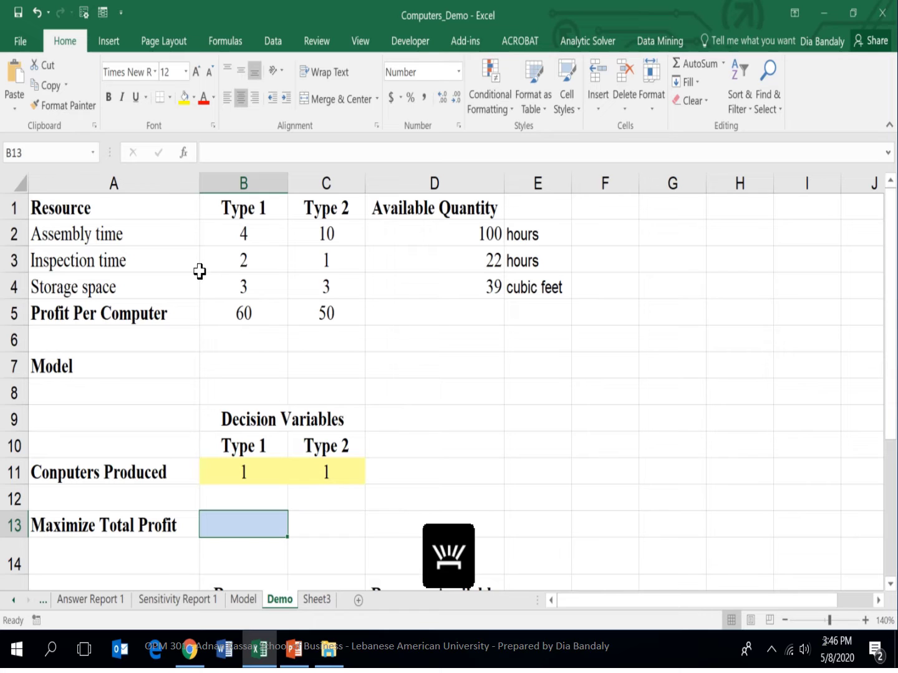
Start a 60*B11 profit formula in B13, then clear it and leave the cell empty.
{"action": "type", "text": "="}
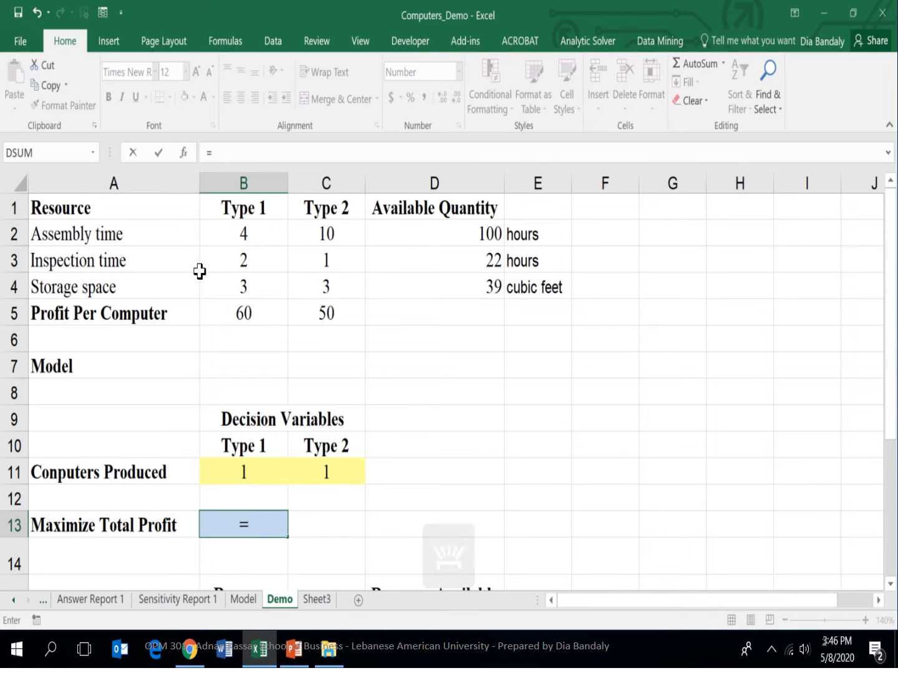
{"action": "key", "text": "Up"}
{"action": "key", "text": "Up"}
{"action": "key", "text": "Up"}
{"action": "key", "text": "Up"}
{"action": "key", "text": "Up"}
{"action": "key", "text": "Up"}
{"action": "key", "text": "Up"}
{"action": "key", "text": "Up"}
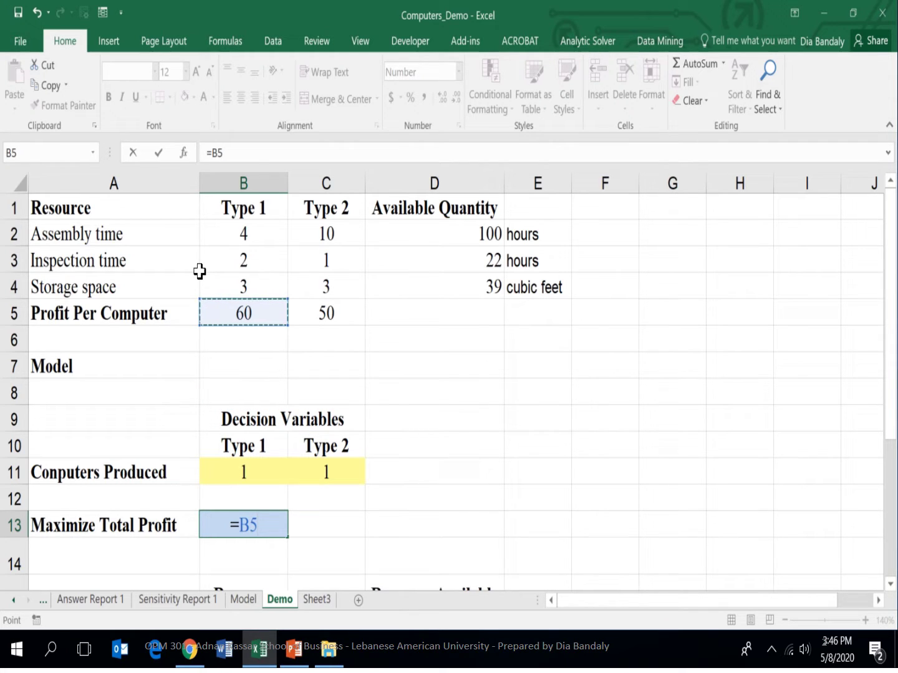
{"action": "key", "text": "BackSpace"}
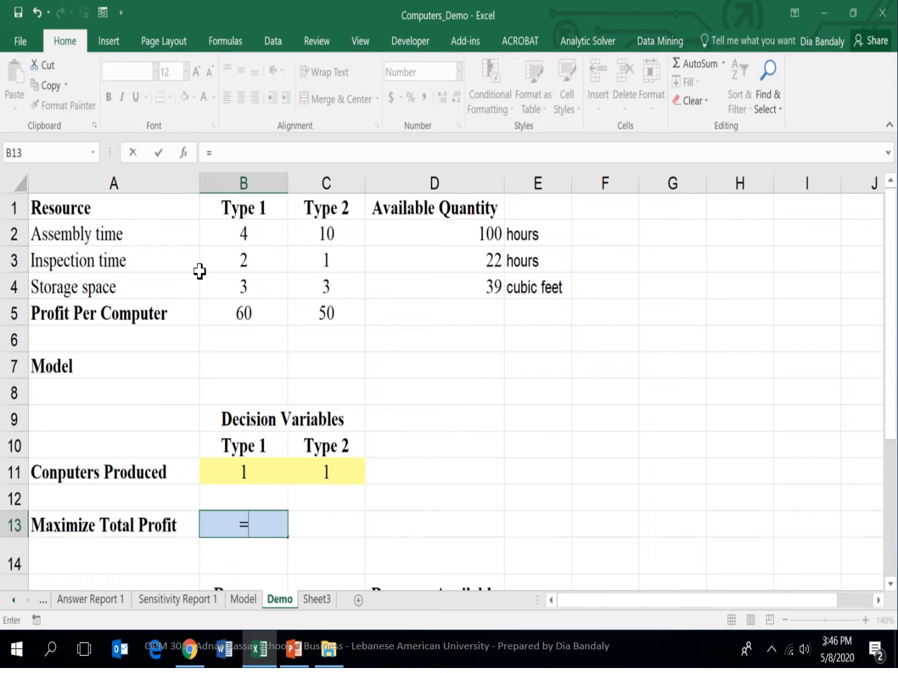
{"action": "type", "text": "60*"}
{"action": "key", "text": "Up"}
{"action": "key", "text": "Up"}
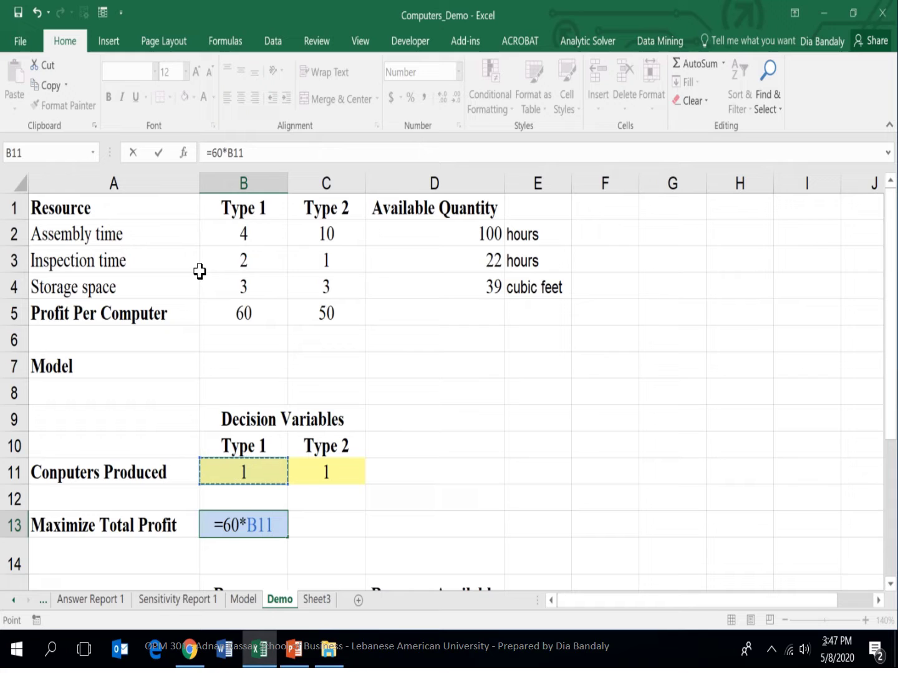
{"action": "key", "text": "BackSpace"}
{"action": "key", "text": "BackSpace"}
{"action": "key", "text": "BackSpace"}
{"action": "key", "text": "BackSpace"}
{"action": "key", "text": "BackSpace"}
{"action": "key", "text": "BackSpace"}
{"action": "key", "text": "BackSpace"}
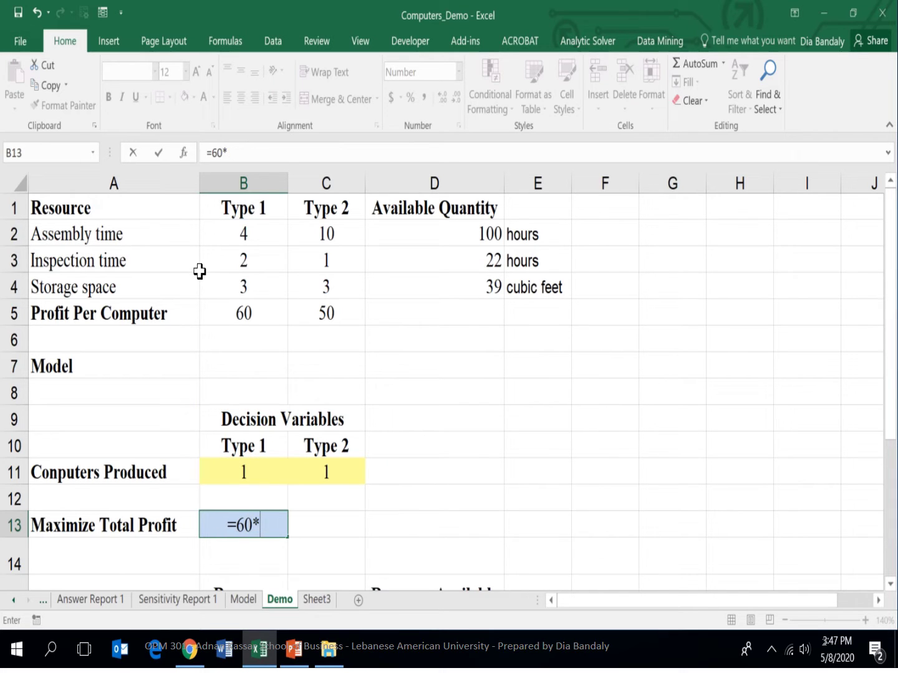
{"action": "key", "text": "Return"}
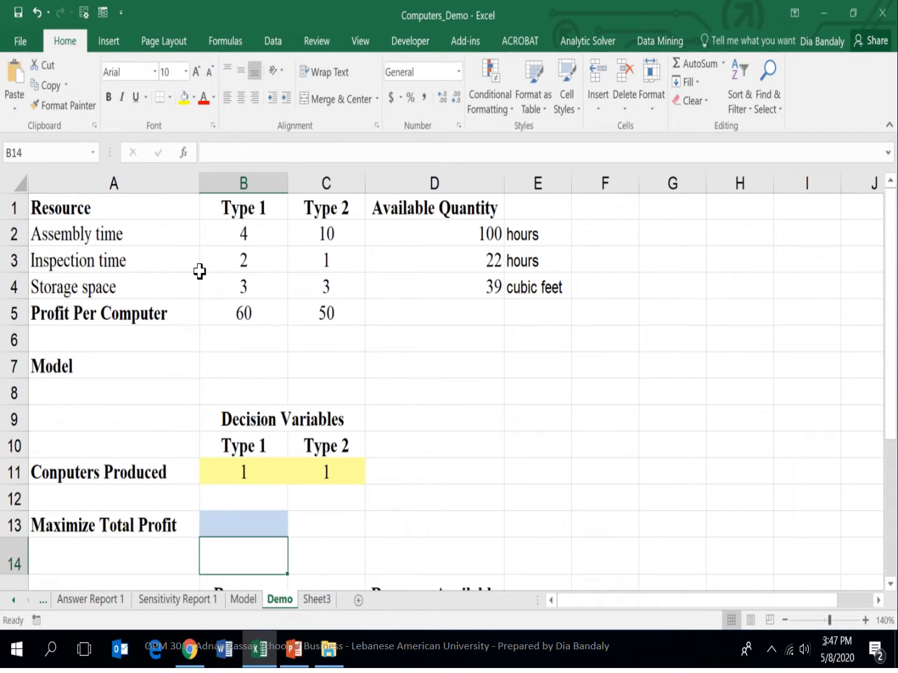
{"action": "key", "text": "Up"}
{"action": "key", "text": "Up"}
{"action": "key", "text": "Up"}
{"action": "key", "text": "Up"}
{"action": "key", "text": "Up"}
{"action": "key", "text": "Up"}
{"action": "key", "text": "Up"}
{"action": "key", "text": "Up"}
{"action": "key", "text": "Up"}
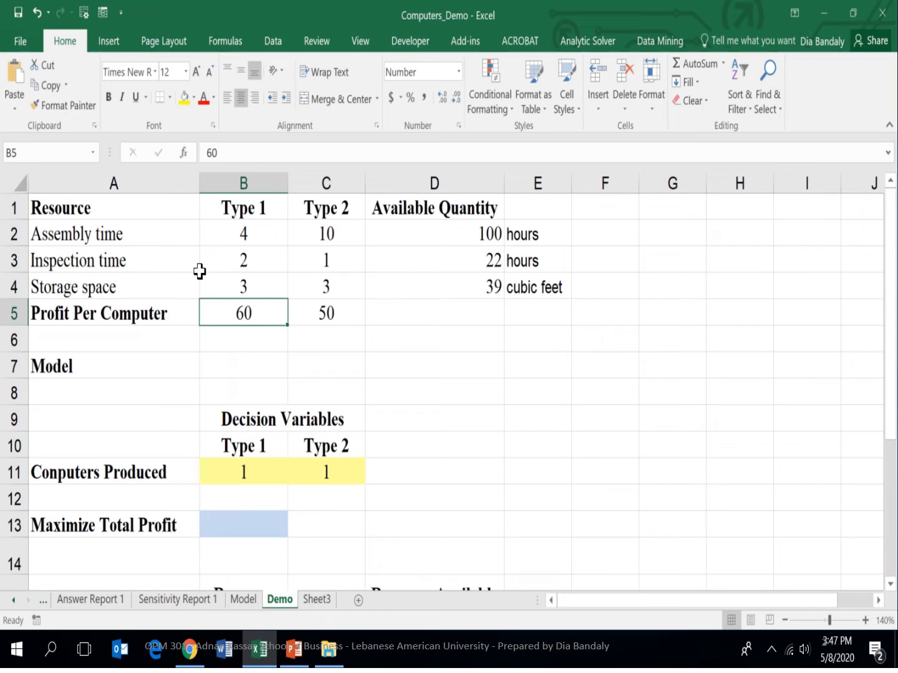
{"action": "key", "text": "Up"}
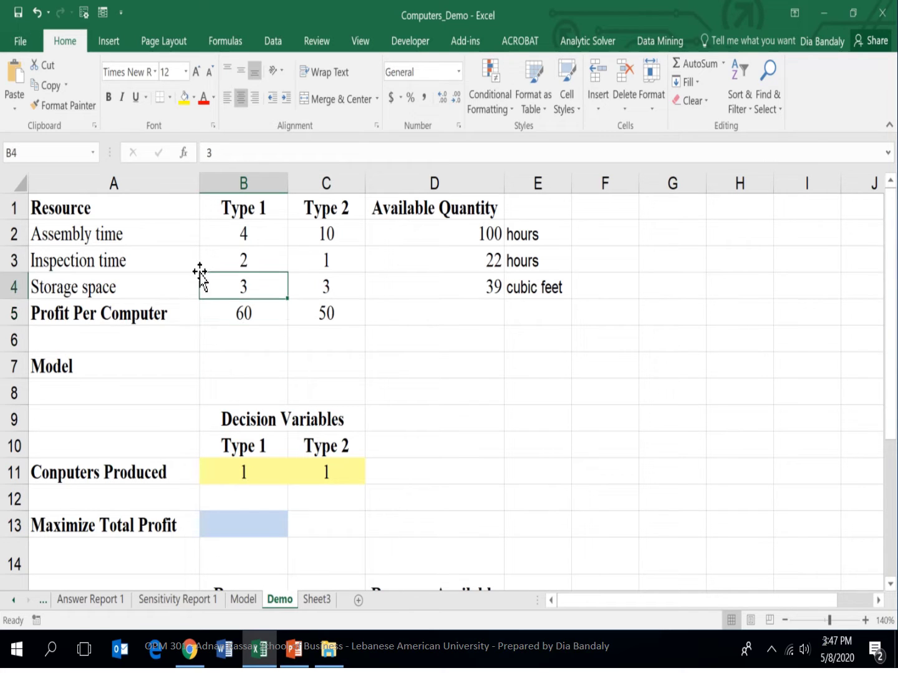
{"action": "key", "text": "Down"}
{"action": "key", "text": "Right"}
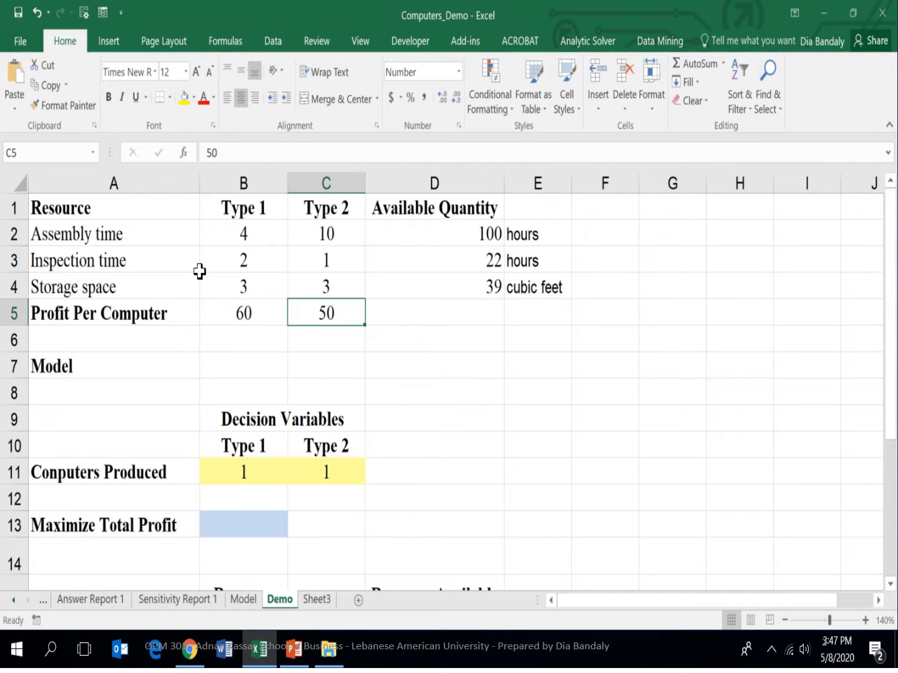
{"action": "key", "text": "Right"}
{"action": "key", "text": "Up"}
{"action": "key", "text": "Up"}
{"action": "key", "text": "Up"}
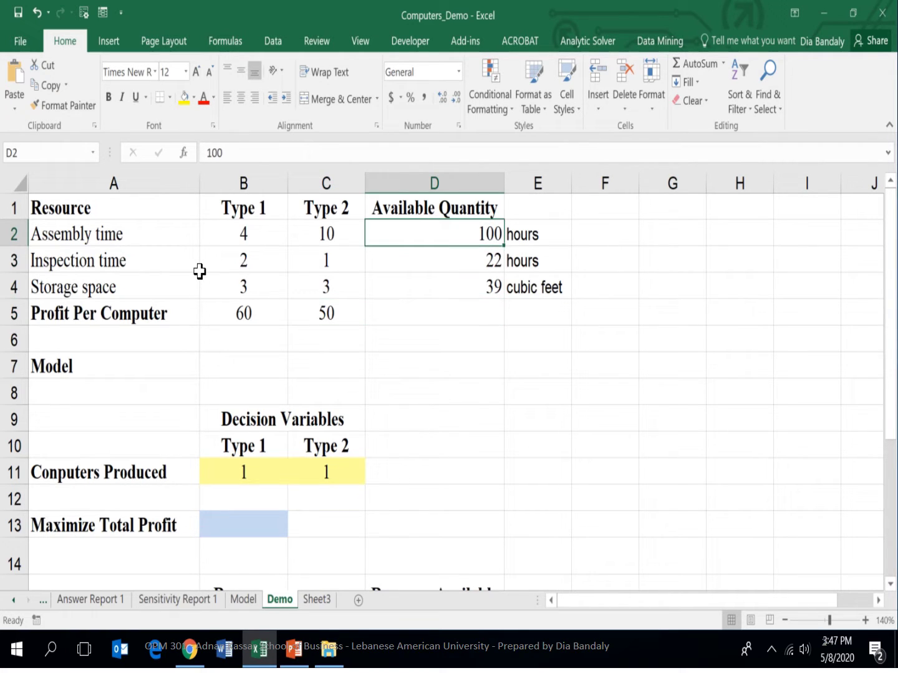
{"action": "key", "text": "Left"}
{"action": "key", "text": "Left"}
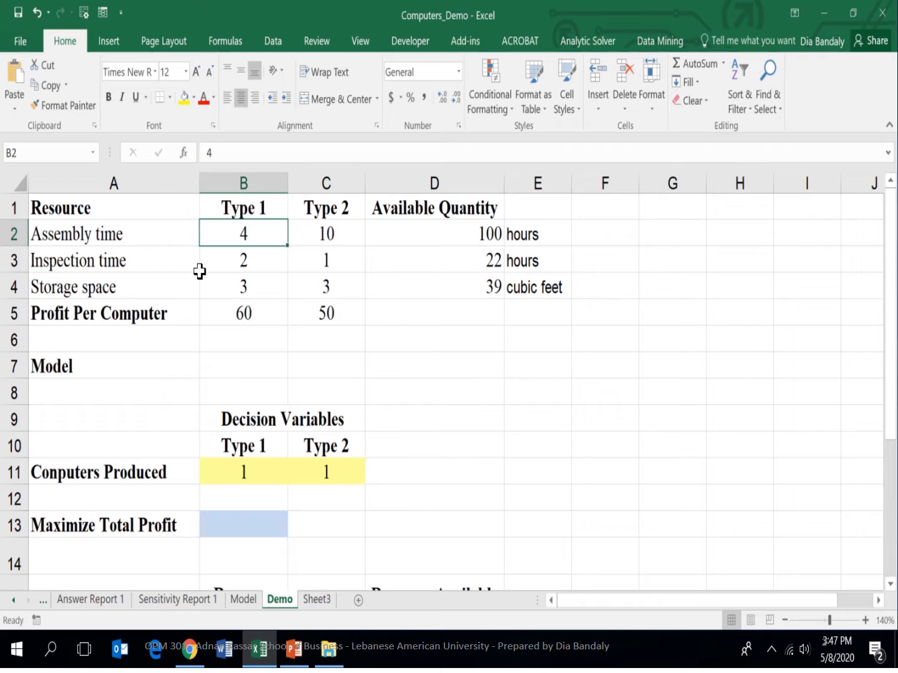
{"action": "key", "text": "Down"}
{"action": "key", "text": "Down"}
{"action": "key", "text": "Down"}
{"action": "key", "text": "Down"}
{"action": "key", "text": "Down"}
{"action": "key", "text": "Down"}
{"action": "key", "text": "Down"}
{"action": "key", "text": "Down"}
{"action": "key", "text": "Down"}
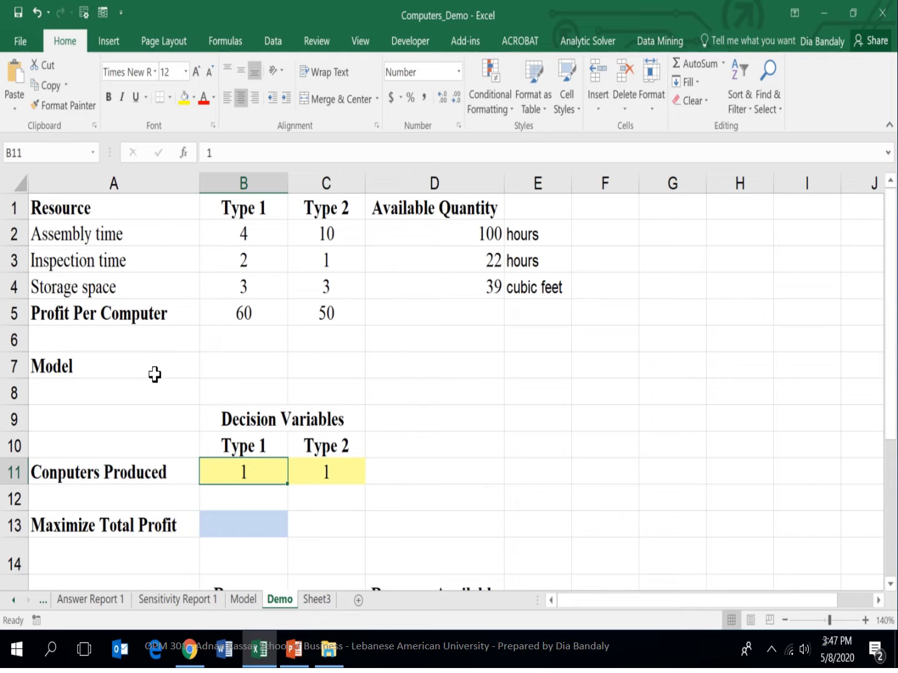
{"action": "left_click_drag", "start_coordinate": [154, 369], "coordinate": [363, 542]}
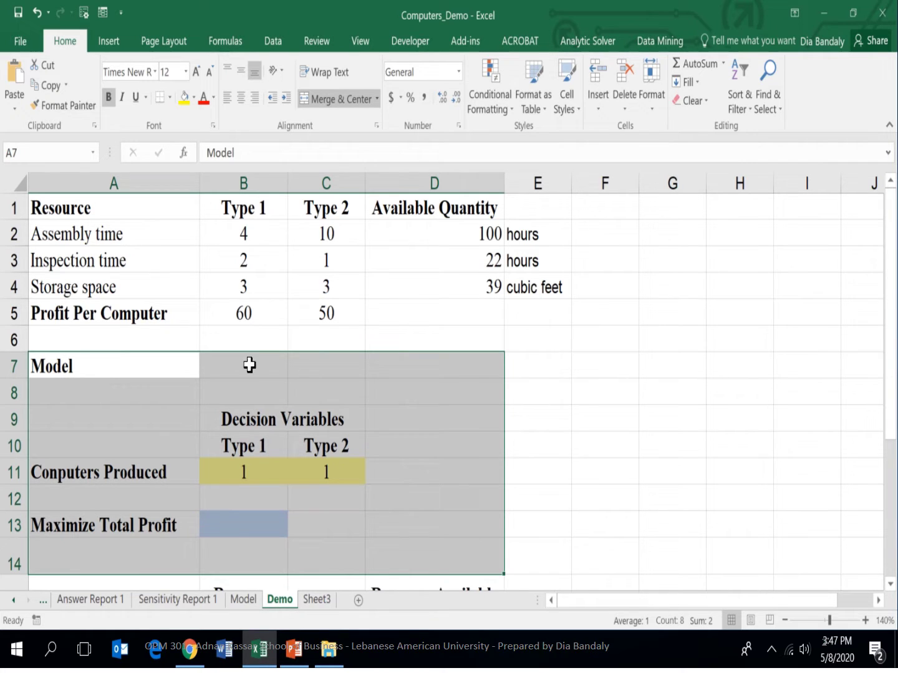
{"action": "left_click", "coordinate": [246, 280]}
{"action": "left_click", "coordinate": [248, 250]}
{"action": "left_click", "coordinate": [246, 235]}
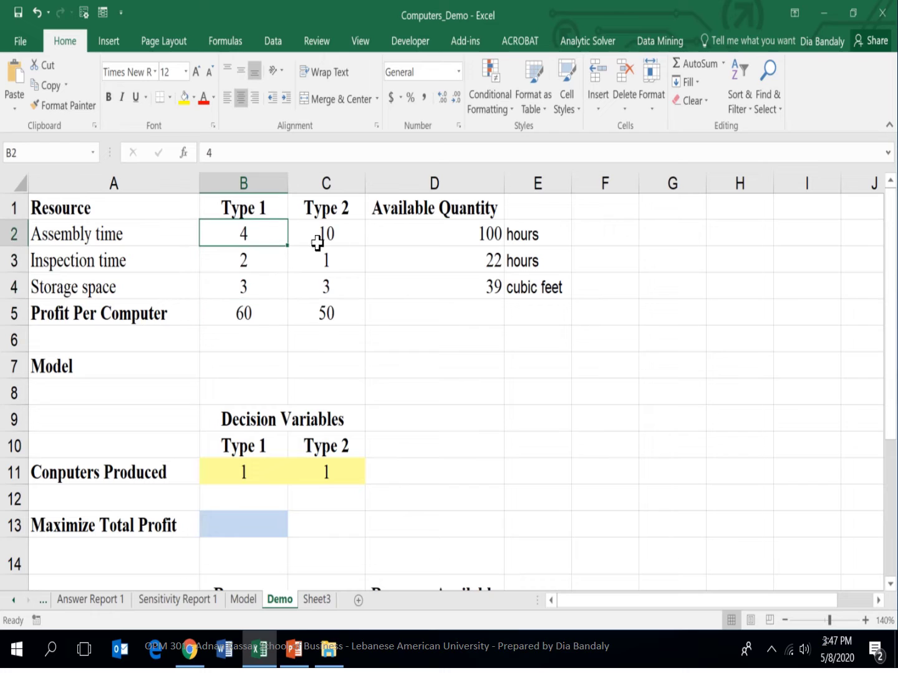
{"action": "left_click", "coordinate": [321, 240]}
{"action": "left_click", "coordinate": [437, 243]}
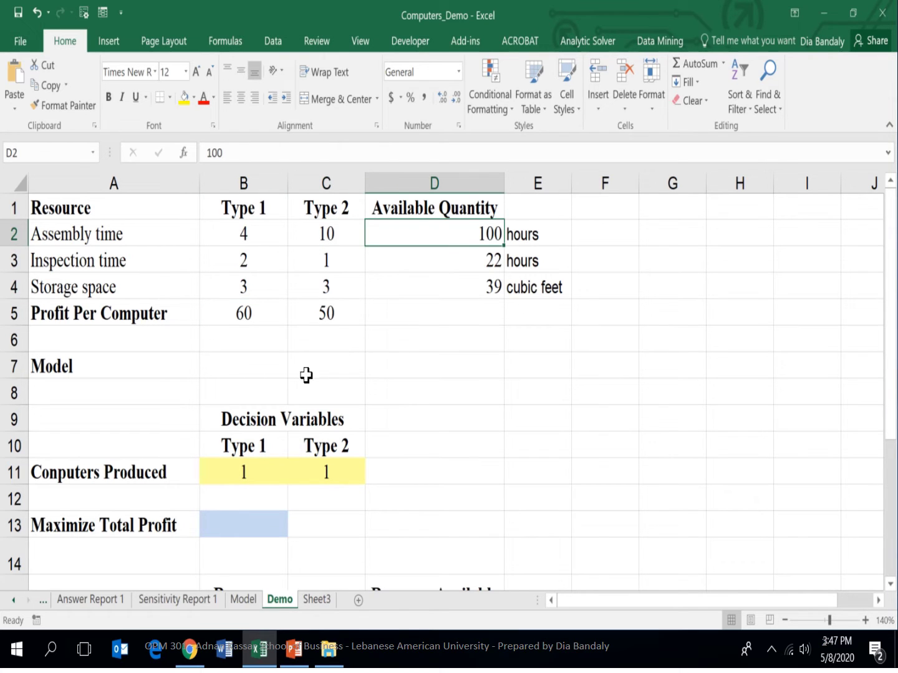
{"action": "left_click", "coordinate": [242, 472]}
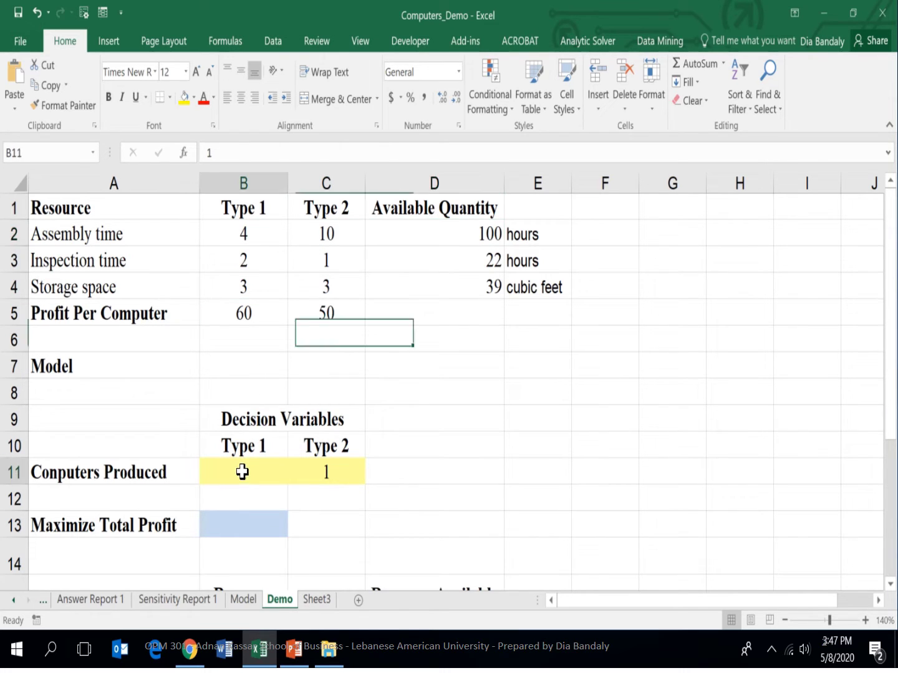
{"action": "key", "text": "Return"}
{"action": "key", "text": "Return"}
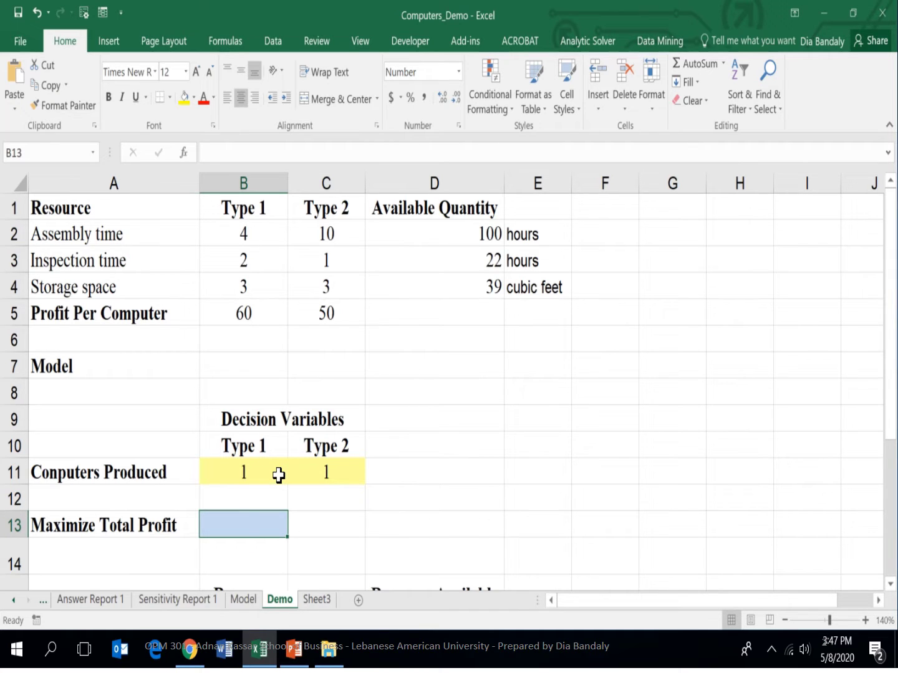
Enter =B5*B11+C5*C11 in Maximize Total Profit (B13), giving 110.
{"action": "type", "text": "="}
{"action": "key", "text": "Up"}
{"action": "key", "text": "Up"}
{"action": "key", "text": "Up"}
{"action": "key", "text": "Up"}
{"action": "key", "text": "Up"}
{"action": "key", "text": "Up"}
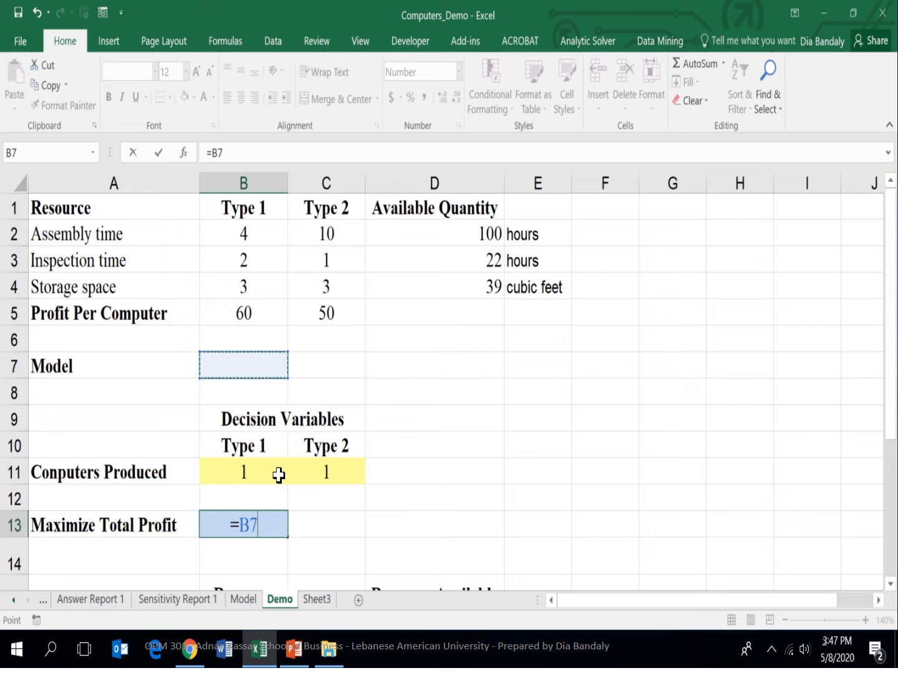
{"action": "key", "text": "Up"}
{"action": "key", "text": "Up"}
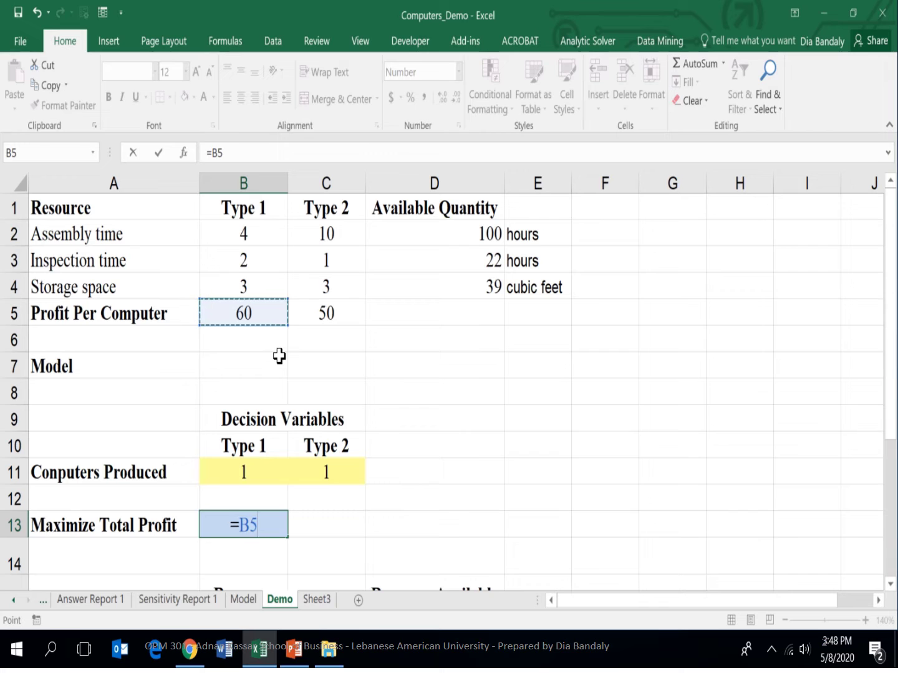
{"action": "type", "text": "*"}
{"action": "key", "text": "Up"}
{"action": "key", "text": "Up"}
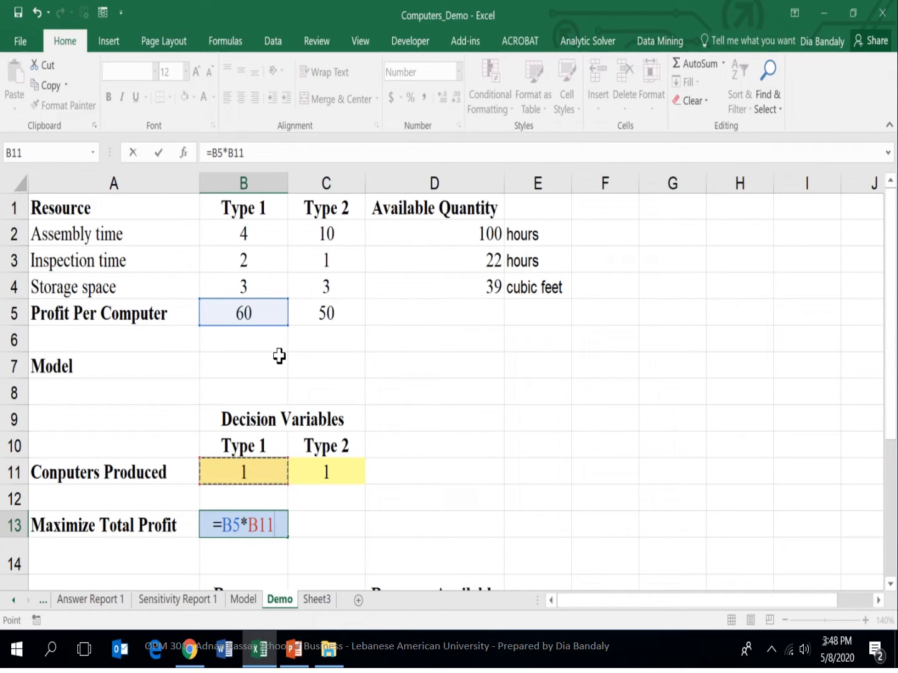
{"action": "type", "text": "+"}
{"action": "key", "text": "Up"}
{"action": "key", "text": "Up"}
{"action": "key", "text": "Up"}
{"action": "key", "text": "Up"}
{"action": "key", "text": "Up"}
{"action": "key", "text": "Up"}
{"action": "key", "text": "Up"}
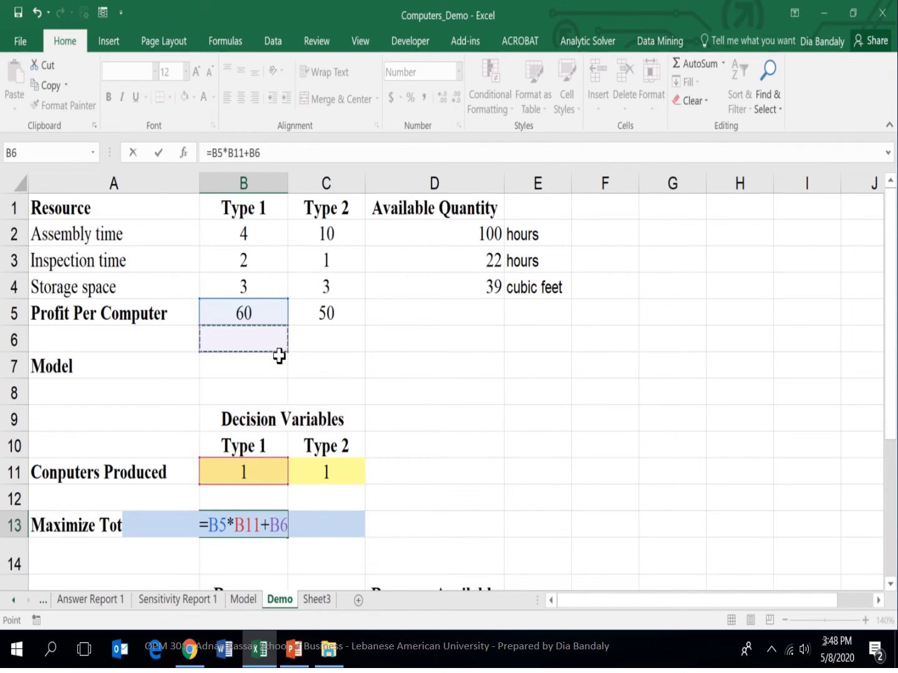
{"action": "key", "text": "Up"}
{"action": "key", "text": "Right"}
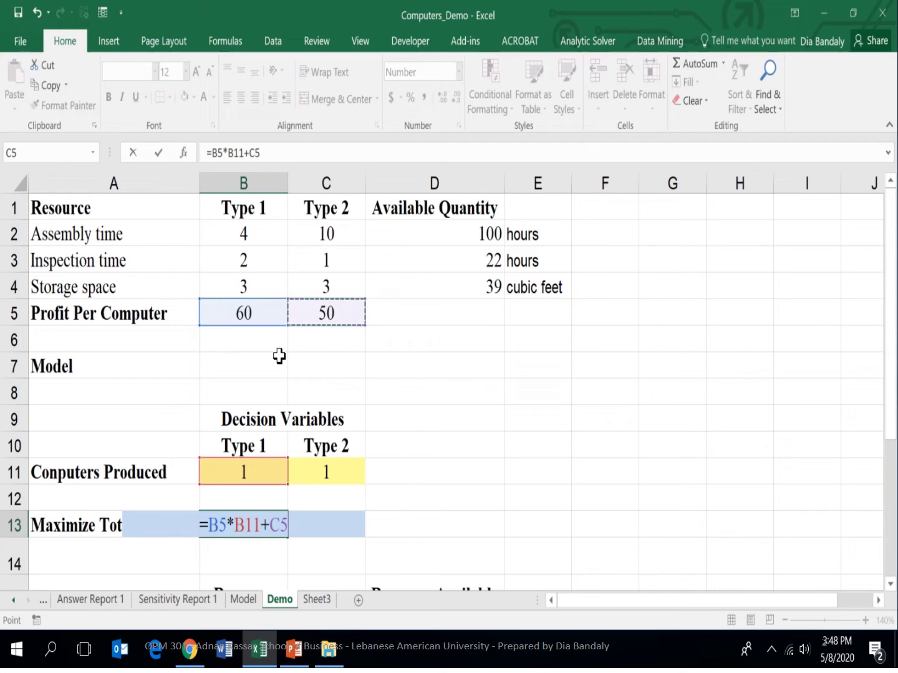
{"action": "type", "text": "*"}
{"action": "key", "text": "Up"}
{"action": "key", "text": "Up"}
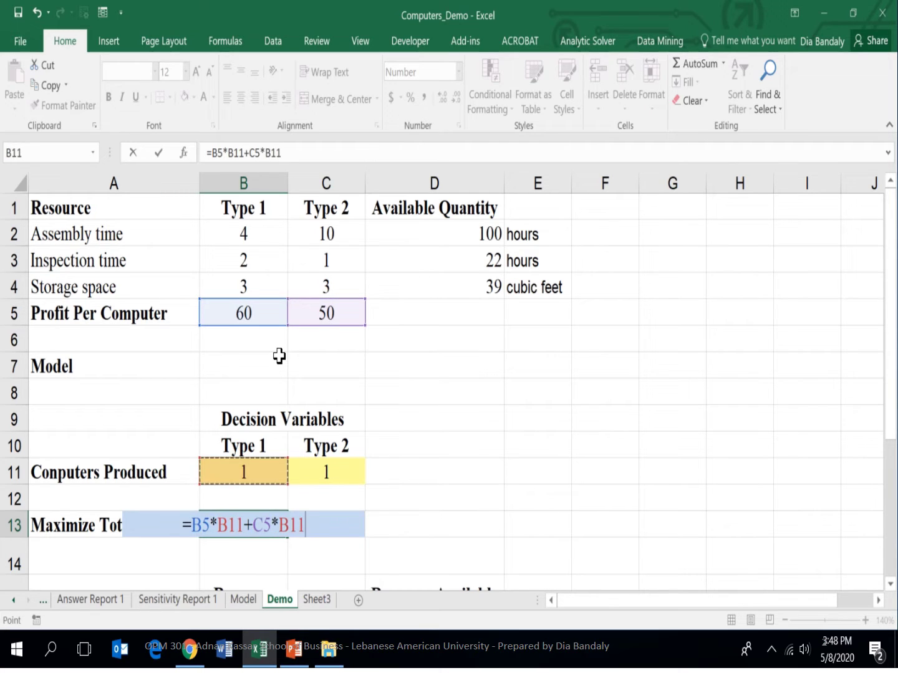
{"action": "key", "text": "Right"}
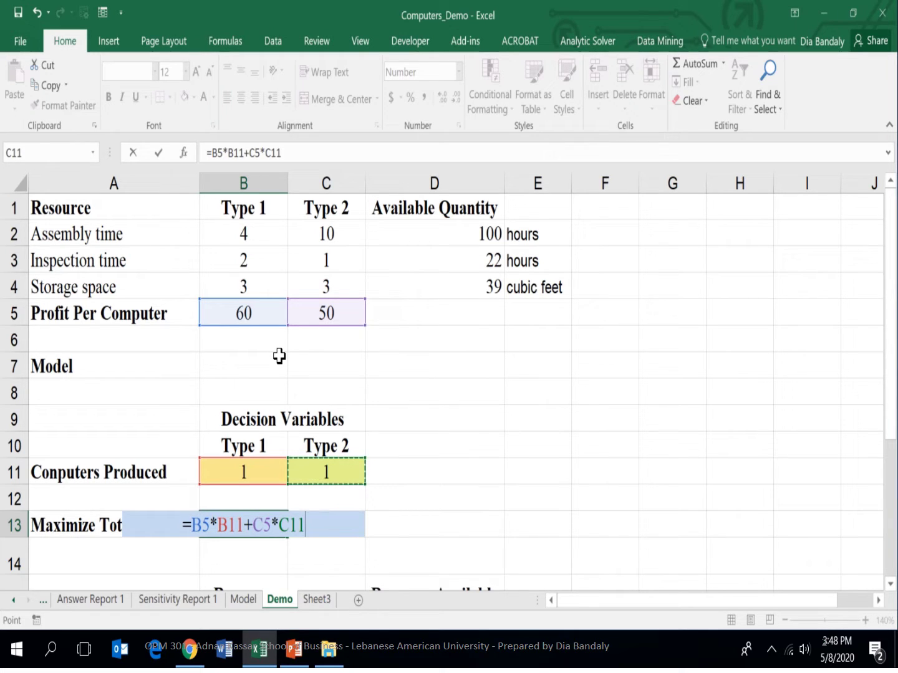
{"action": "key", "text": "Return"}
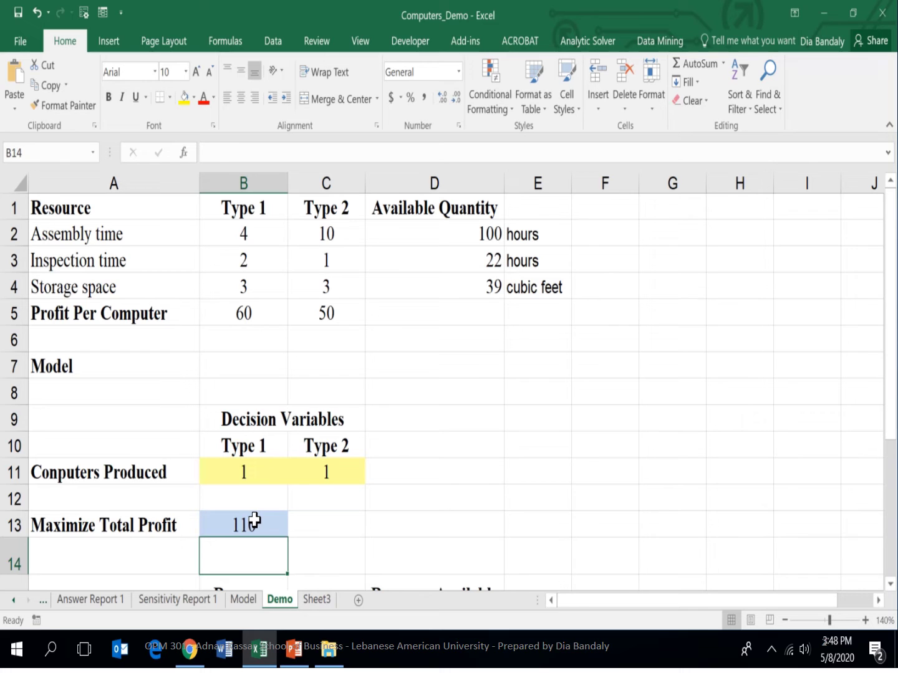
{"action": "left_click", "coordinate": [256, 473]}
{"action": "left_click", "coordinate": [323, 474]}
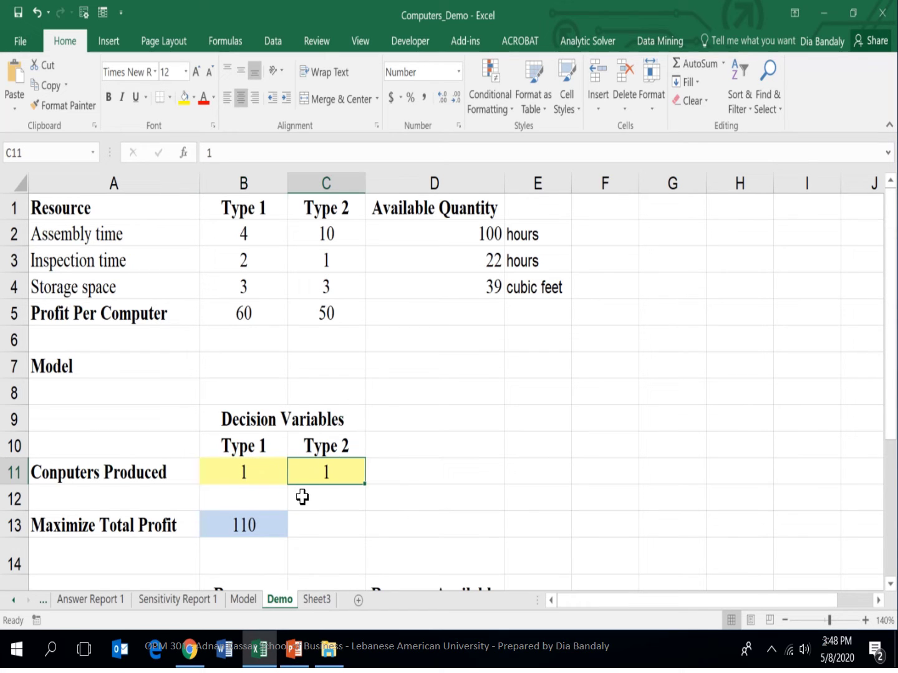
{"action": "left_click", "coordinate": [245, 525]}
{"action": "left_click", "coordinate": [251, 471]}
{"action": "left_click", "coordinate": [253, 314]}
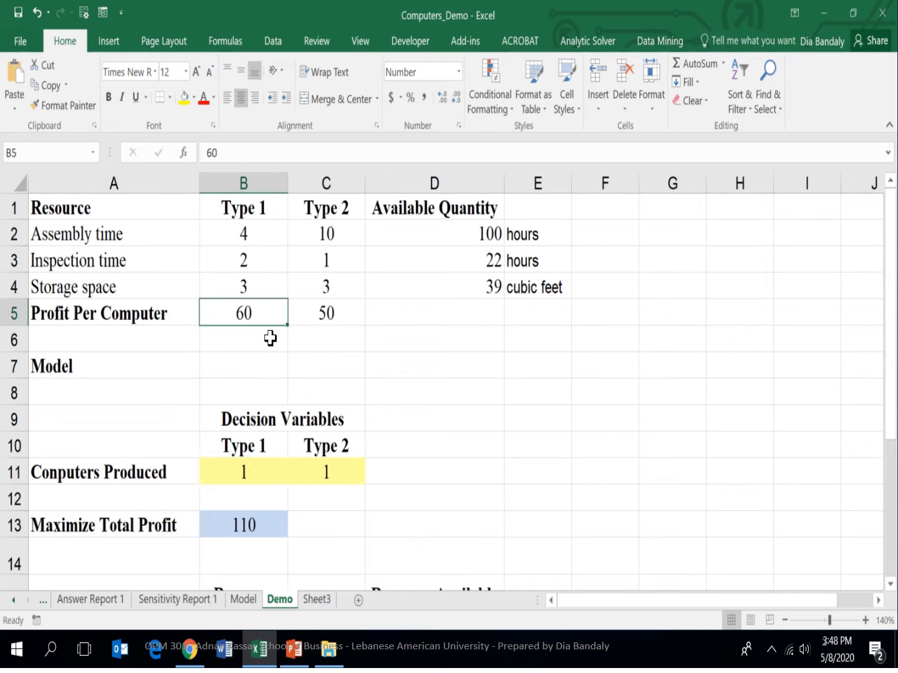
{"action": "left_click", "coordinate": [328, 475]}
{"action": "left_click", "coordinate": [330, 317]}
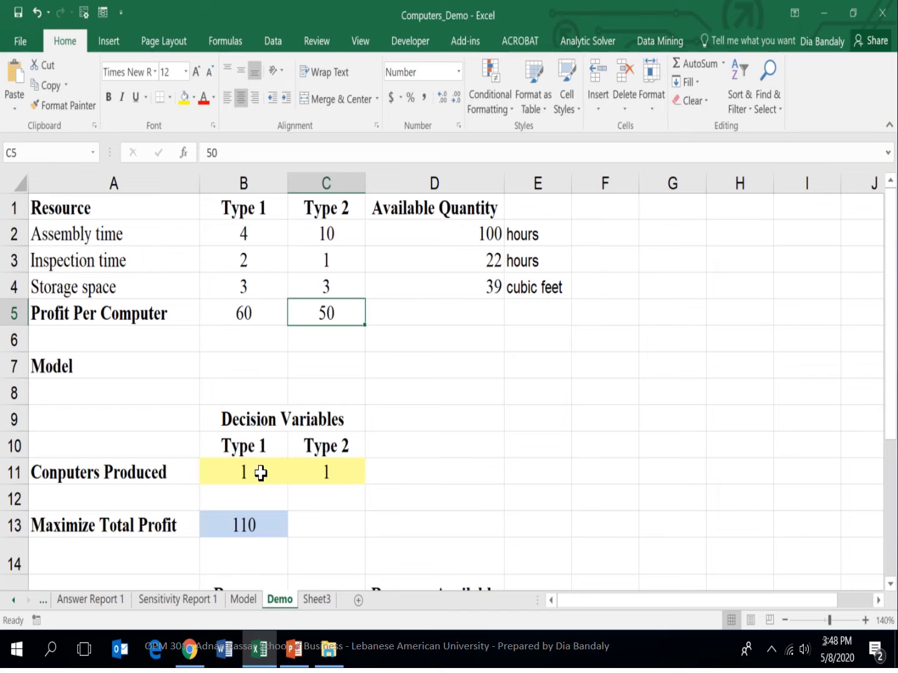
{"action": "left_click", "coordinate": [245, 312]}
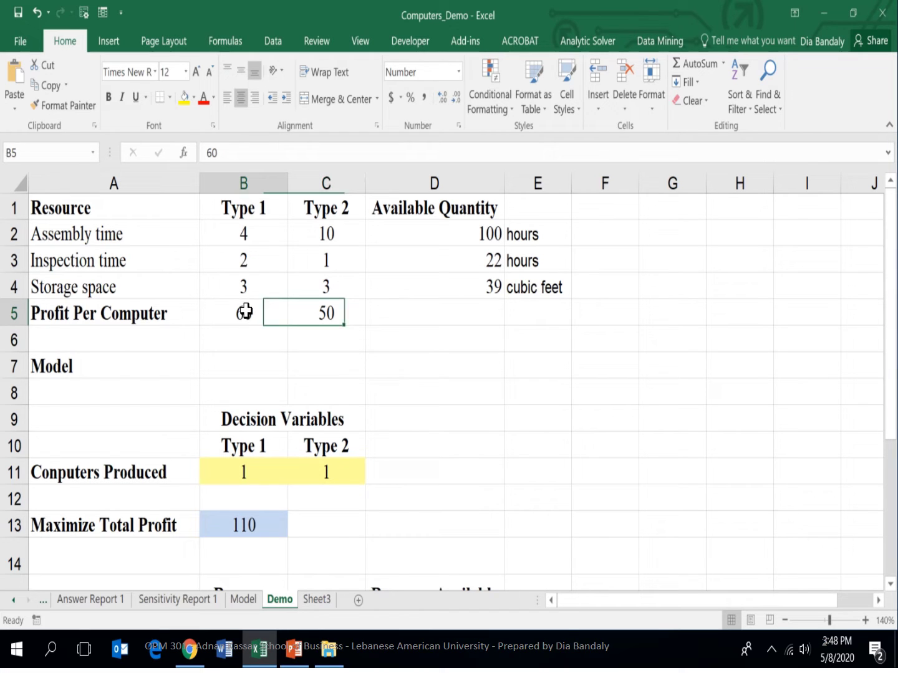
{"action": "left_click_drag", "start_coordinate": [244, 312], "coordinate": [294, 311]}
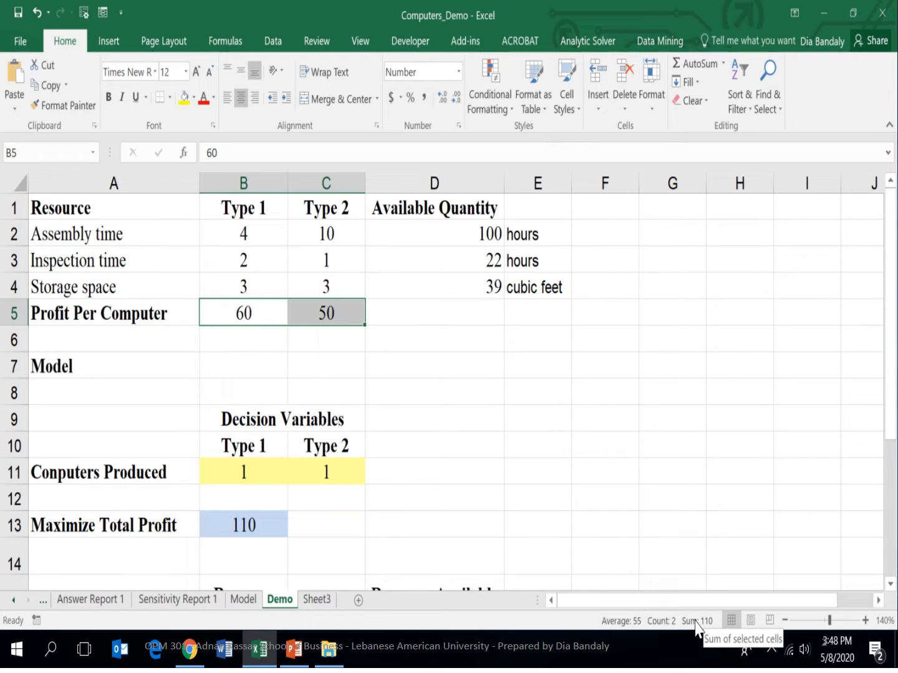
{"action": "left_click", "coordinate": [243, 526]}
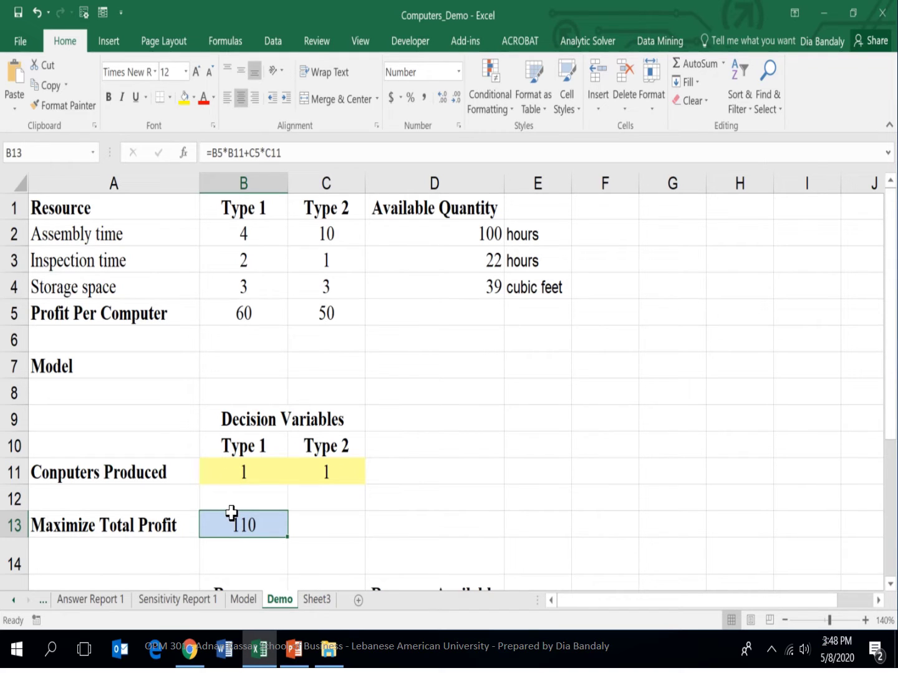
Step through the Assembly time label and its Resource Used and Resource Available cells.
{"action": "key", "text": "Down"}
{"action": "key", "text": "Down"}
{"action": "key", "text": "Down"}
{"action": "key", "text": "Down"}
{"action": "key", "text": "Down"}
{"action": "key", "text": "Down"}
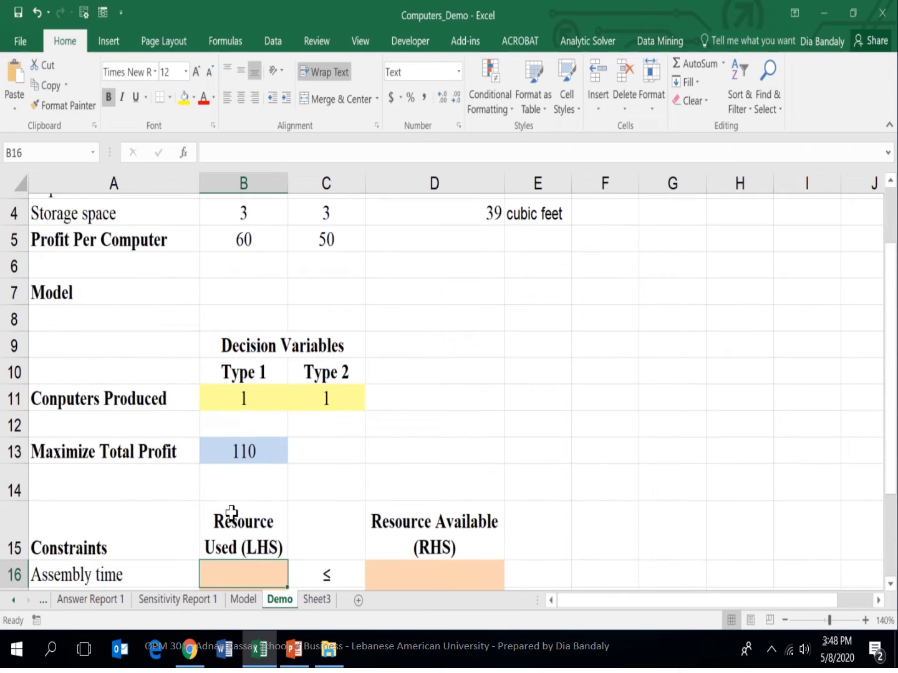
{"action": "key", "text": "Up"}
{"action": "key", "text": "Up"}
{"action": "key", "text": "Up"}
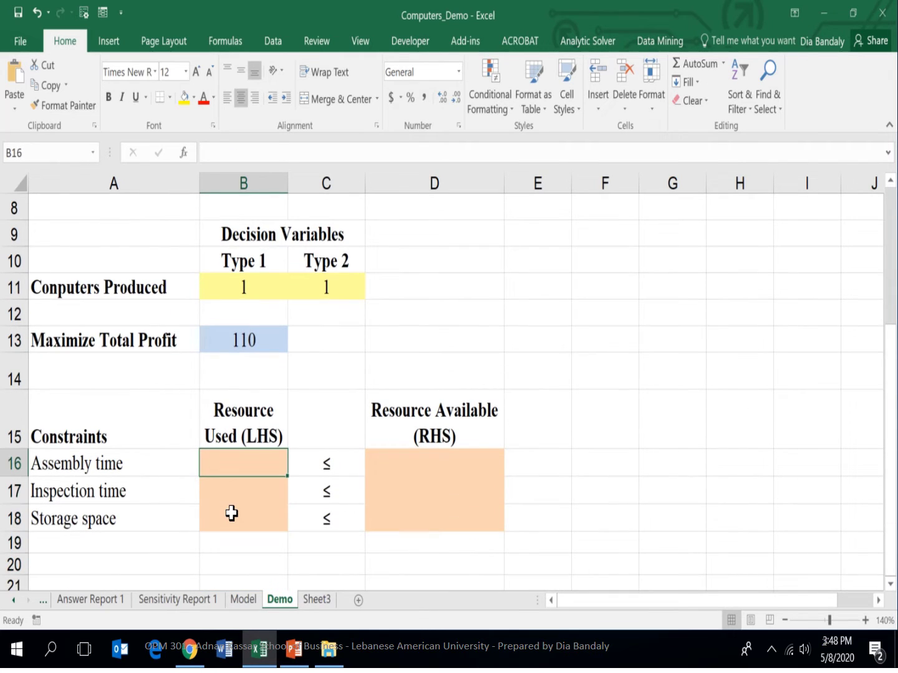
{"action": "key", "text": "Right"}
{"action": "key", "text": "Right"}
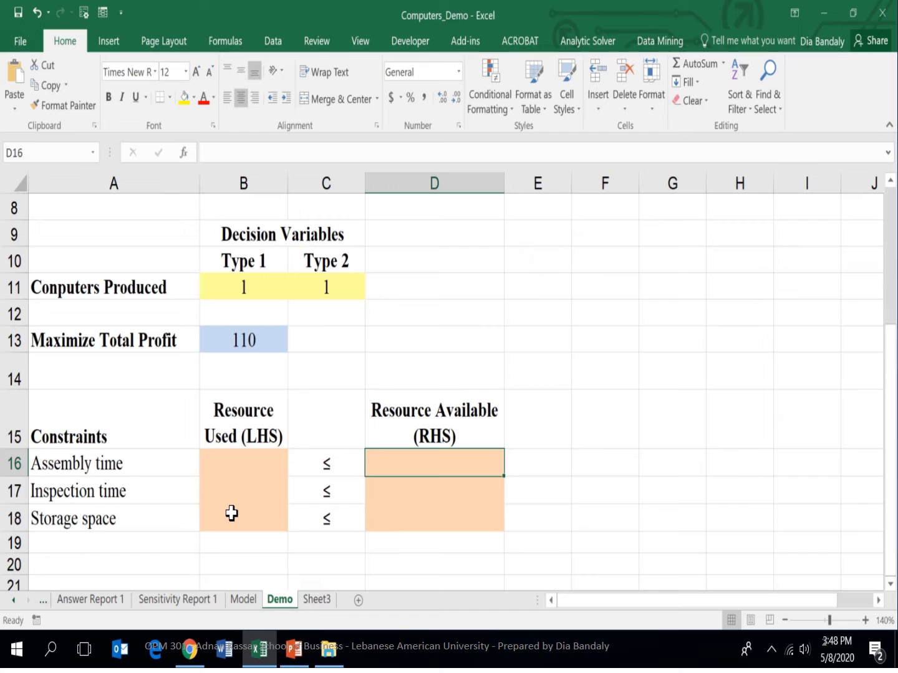
{"action": "key", "text": "Left"}
{"action": "key", "text": "Left"}
{"action": "key", "text": "Left"}
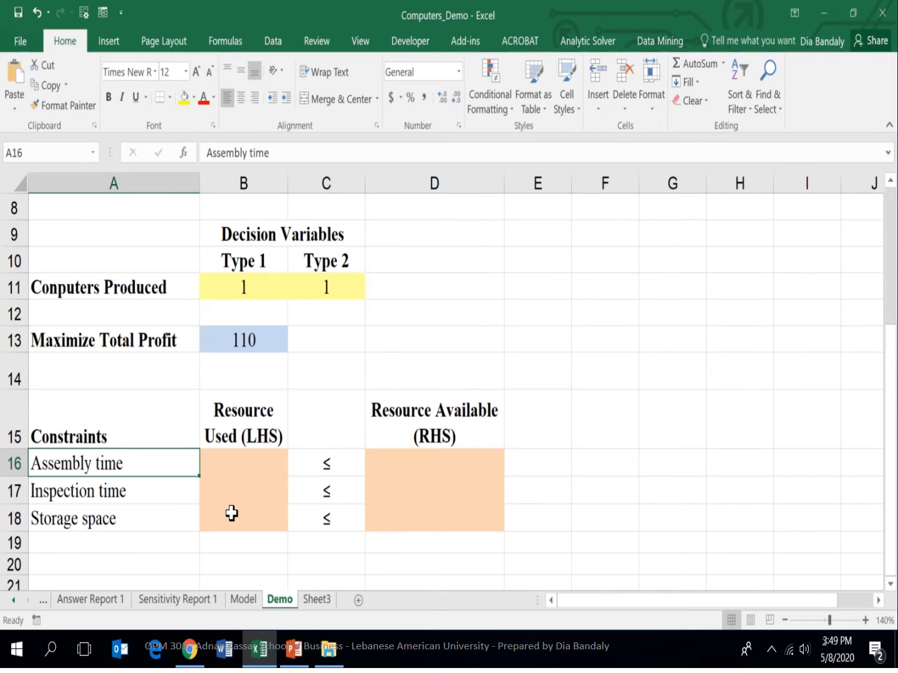
{"action": "key", "text": "Right"}
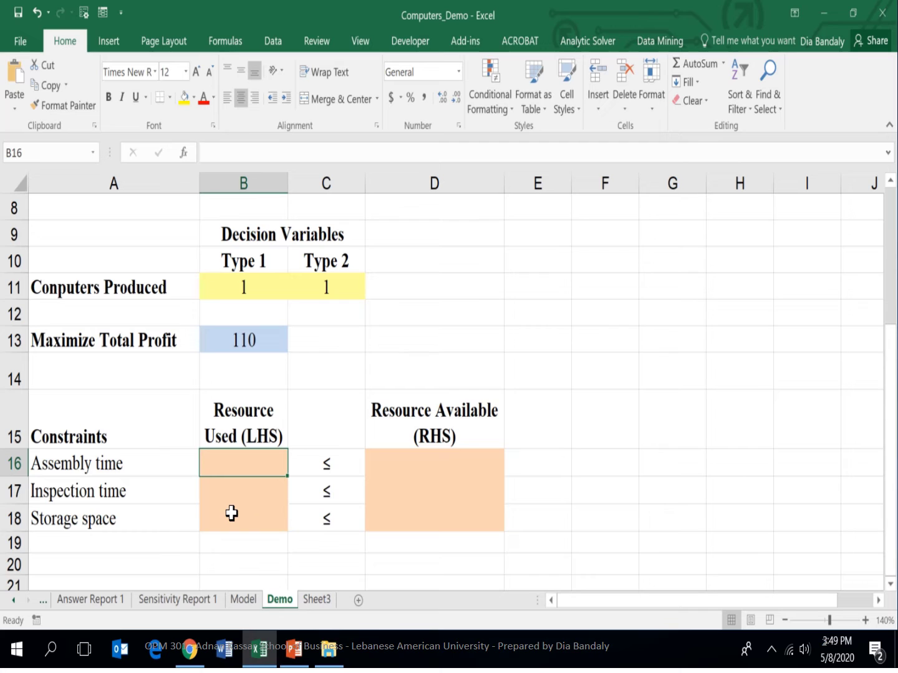
{"action": "key", "text": "Left"}
{"action": "key", "text": "Down"}
{"action": "key", "text": "Down"}
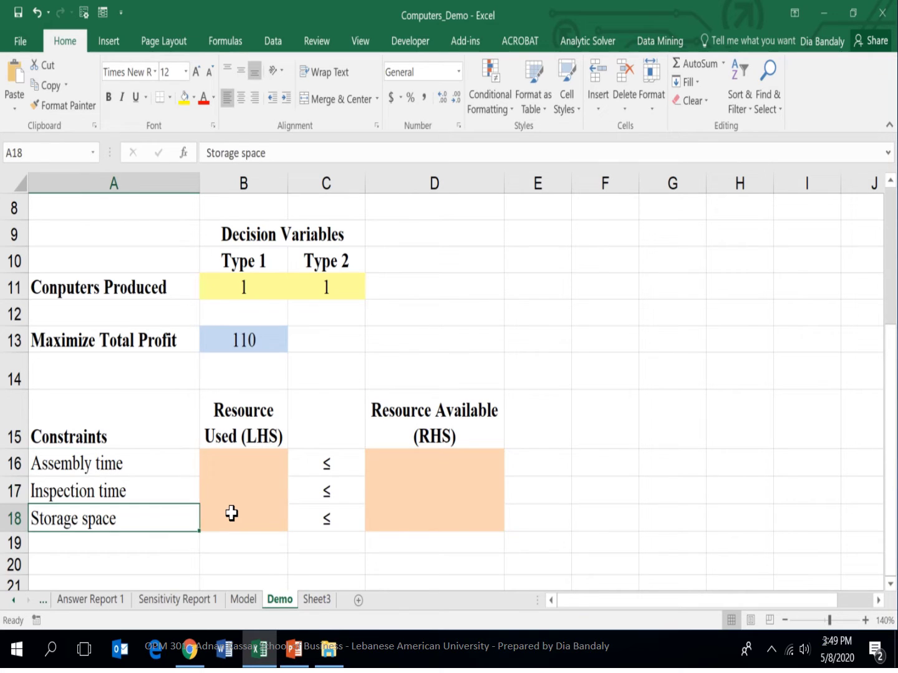
{"action": "key", "text": "Up"}
{"action": "key", "text": "Up"}
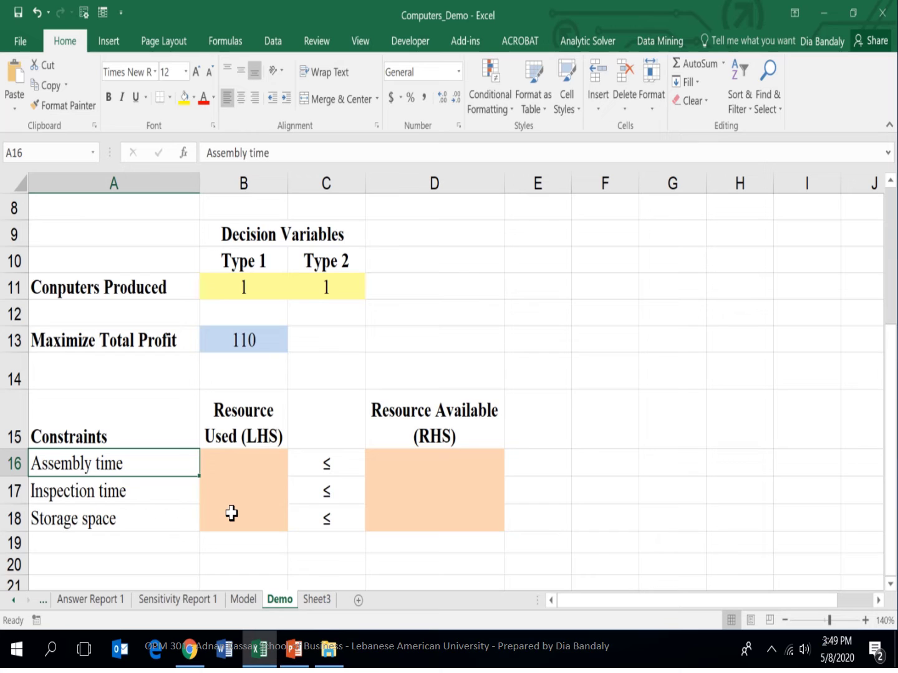
{"action": "key", "text": "Right"}
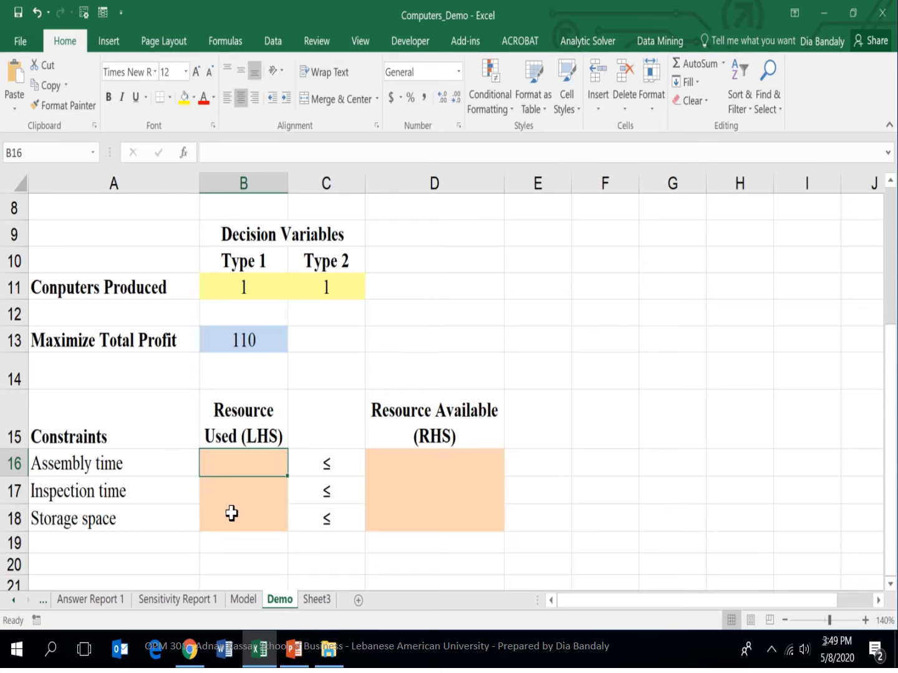
Glance at the total profit formula and Type 1 quantity, then return to B16.
{"action": "key", "text": "Up"}
{"action": "key", "text": "Up"}
{"action": "key", "text": "Up"}
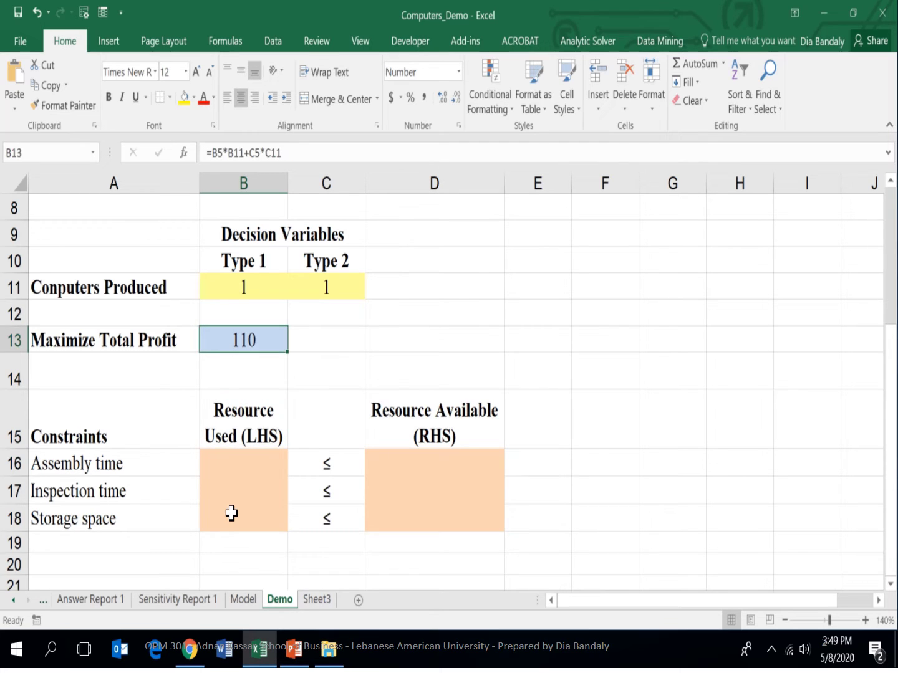
{"action": "key", "text": "Up"}
{"action": "key", "text": "Up"}
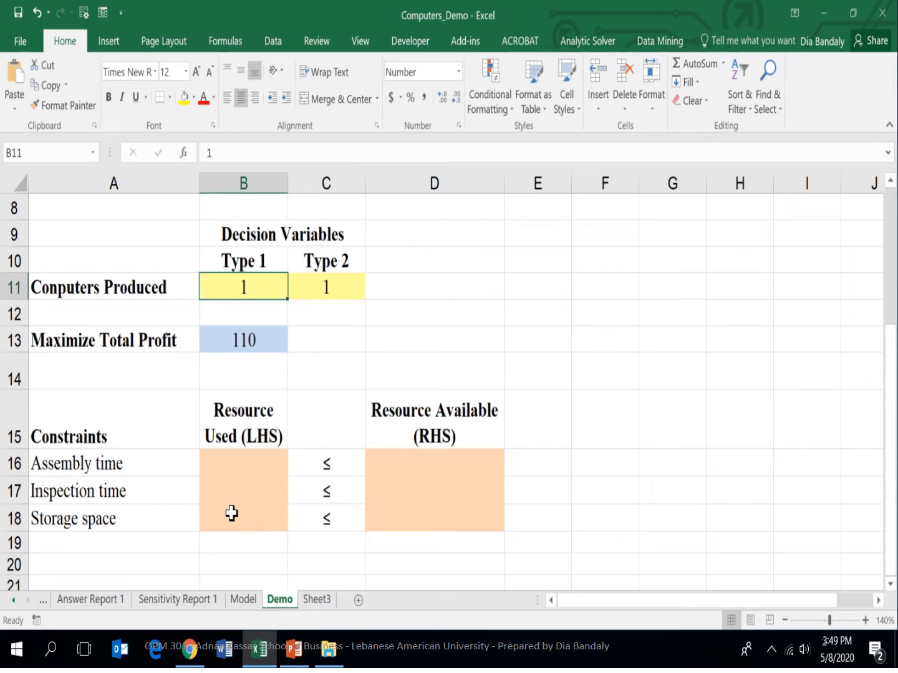
{"action": "key", "text": "Down"}
{"action": "key", "text": "Down"}
{"action": "key", "text": "Down"}
{"action": "key", "text": "Down"}
{"action": "key", "text": "Down"}
{"action": "key", "text": "Down"}
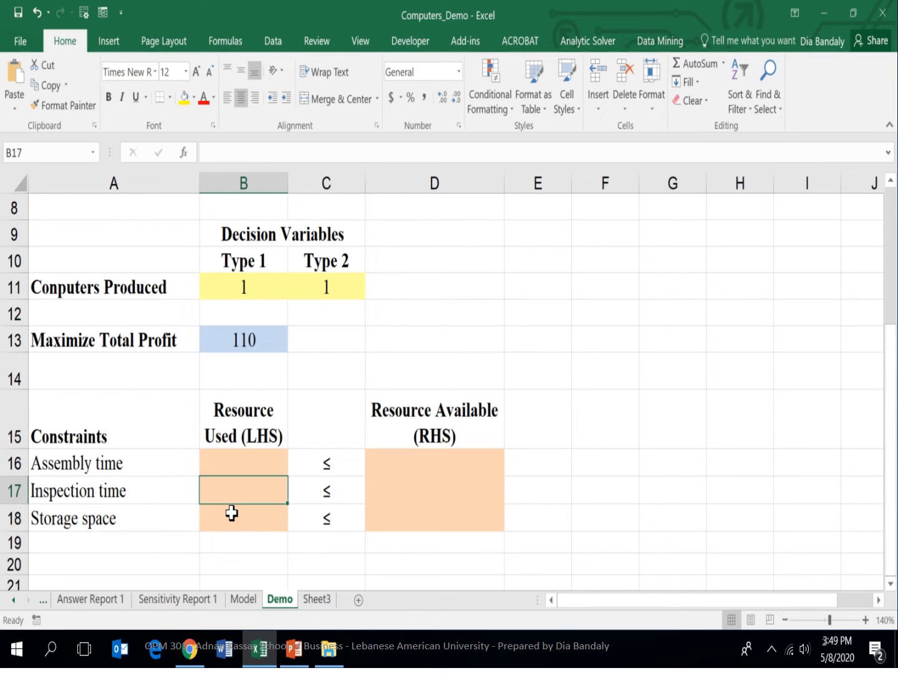
{"action": "key", "text": "Up"}
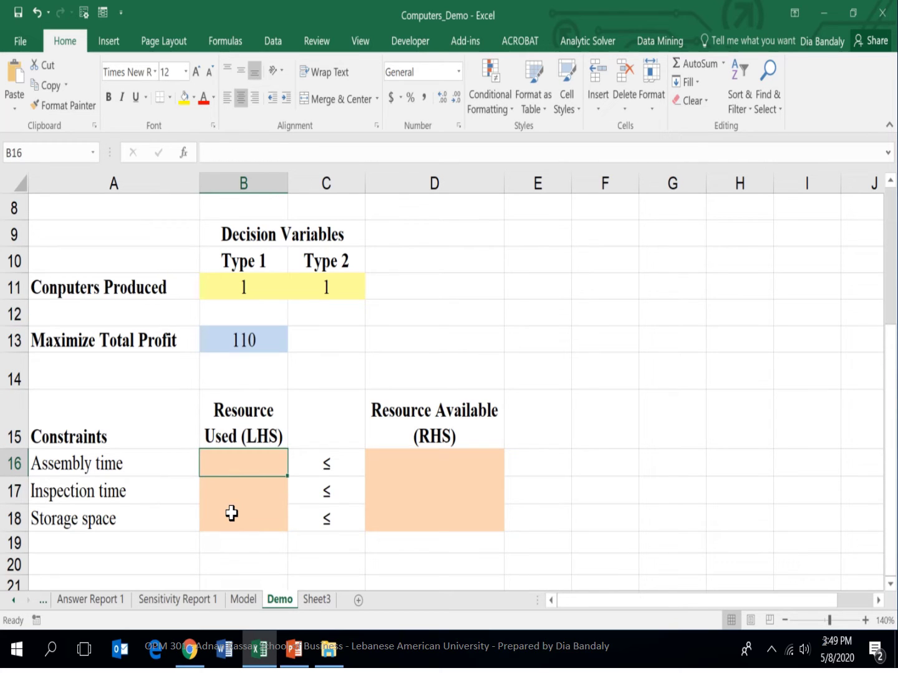
Begin the B16 formula with Type 1 assembly hours times quantity, =B2*B11+.
{"action": "type", "text": "="}
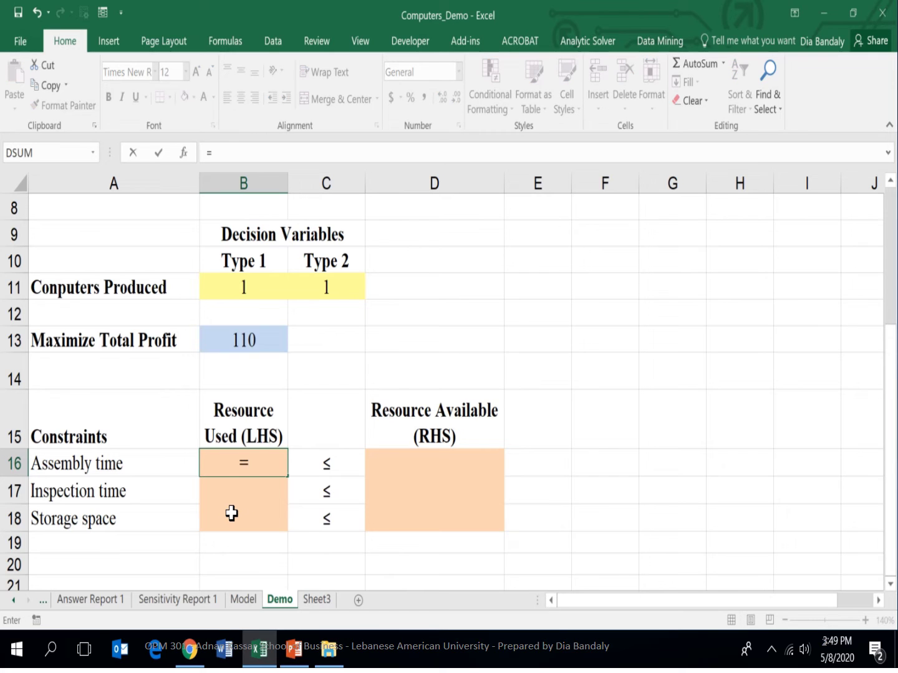
{"action": "key", "text": "Up"}
{"action": "key", "text": "Up"}
{"action": "key", "text": "Up"}
{"action": "key", "text": "Up"}
{"action": "key", "text": "Up"}
{"action": "key", "text": "Up"}
{"action": "key", "text": "Up"}
{"action": "key", "text": "Up"}
{"action": "key", "text": "Up"}
{"action": "key", "text": "Up"}
{"action": "key", "text": "Up"}
{"action": "key", "text": "Up"}
{"action": "key", "text": "Up"}
{"action": "key", "text": "Up"}
{"action": "key", "text": "Up"}
{"action": "key", "text": "Down"}
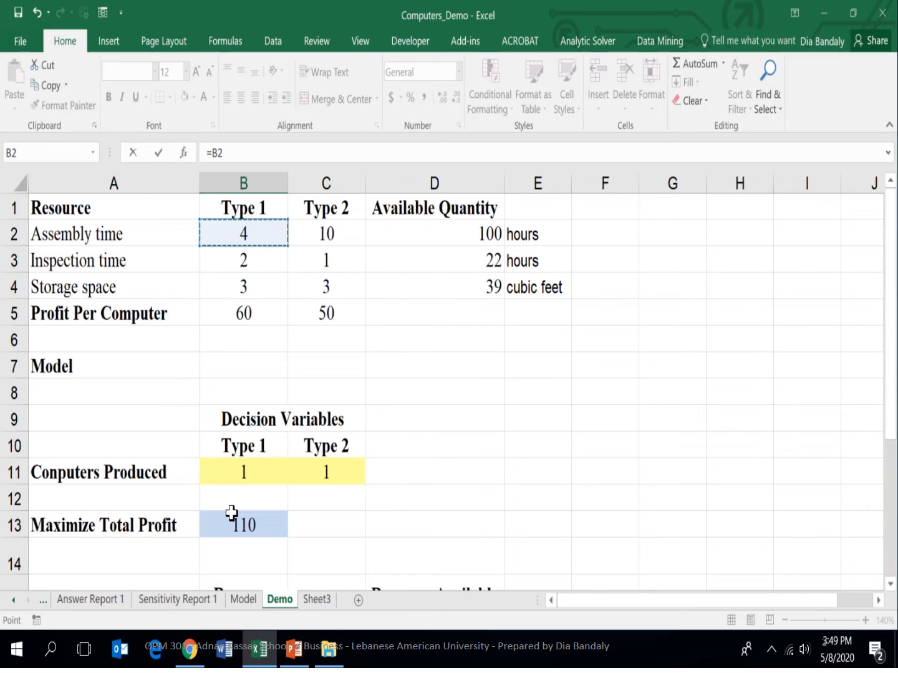
{"action": "type", "text": "*"}
{"action": "scroll", "coordinate": [232, 513], "scroll_direction": "down", "scroll_amount": 1}
{"action": "left_click", "coordinate": [231, 512]}
{"action": "key", "text": "Up"}
{"action": "key", "text": "Up"}
{"action": "key", "text": "Up"}
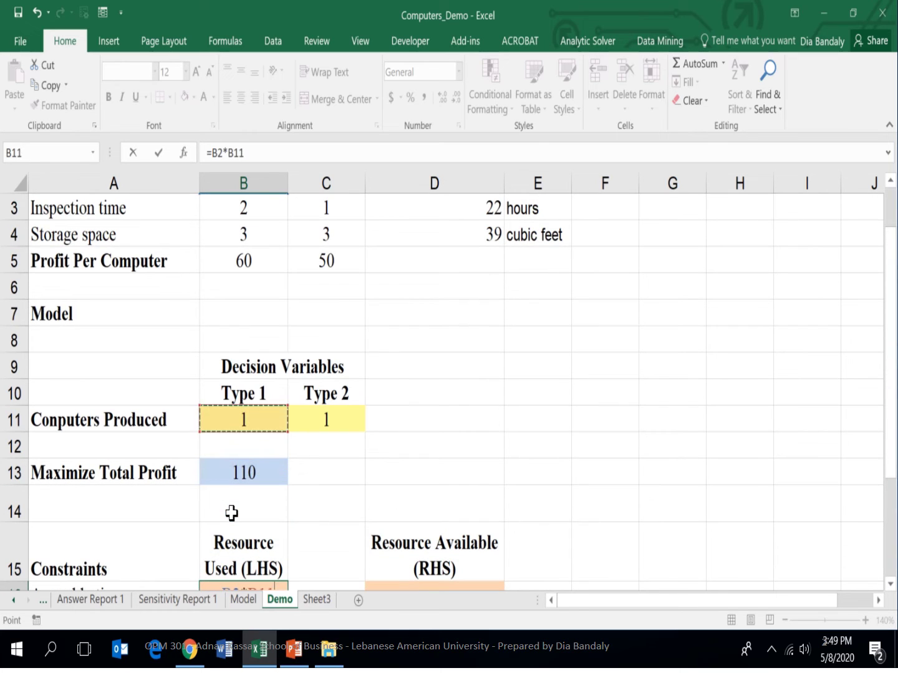
{"action": "type", "text": "+"}
Finish it with C2*C11 so Assembly time Resource Used shows 14.
{"action": "key", "text": "Up"}
{"action": "key", "text": "Up"}
{"action": "key", "text": "Up"}
{"action": "key", "text": "Up"}
{"action": "key", "text": "Up"}
{"action": "key", "text": "Up"}
{"action": "key", "text": "Up"}
{"action": "key", "text": "Up"}
{"action": "key", "text": "Up"}
{"action": "key", "text": "Up"}
{"action": "key", "text": "Up"}
{"action": "key", "text": "Up"}
{"action": "key", "text": "Up"}
{"action": "key", "text": "Up"}
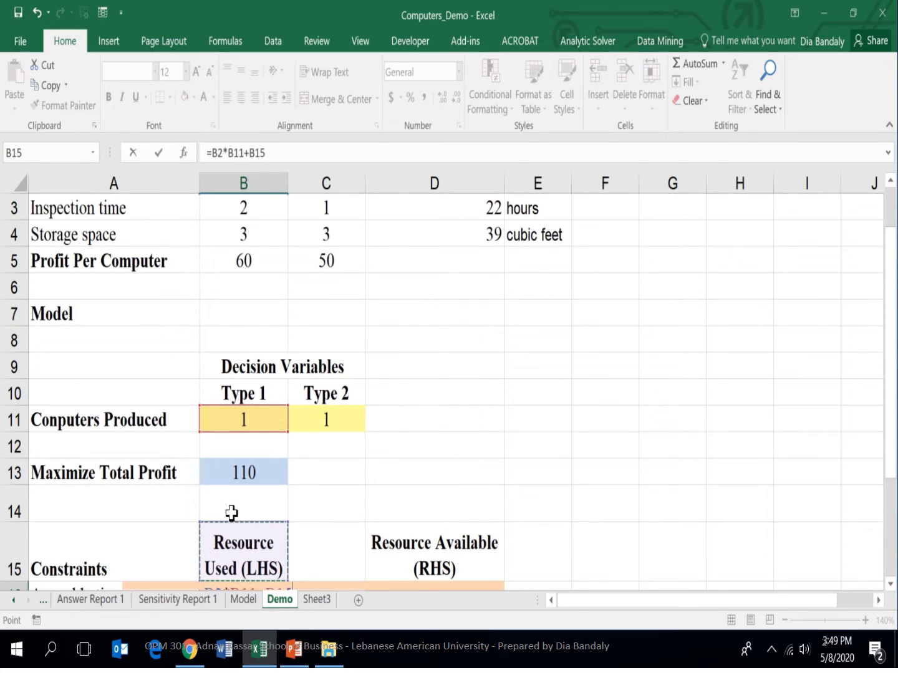
{"action": "key", "text": "Right"}
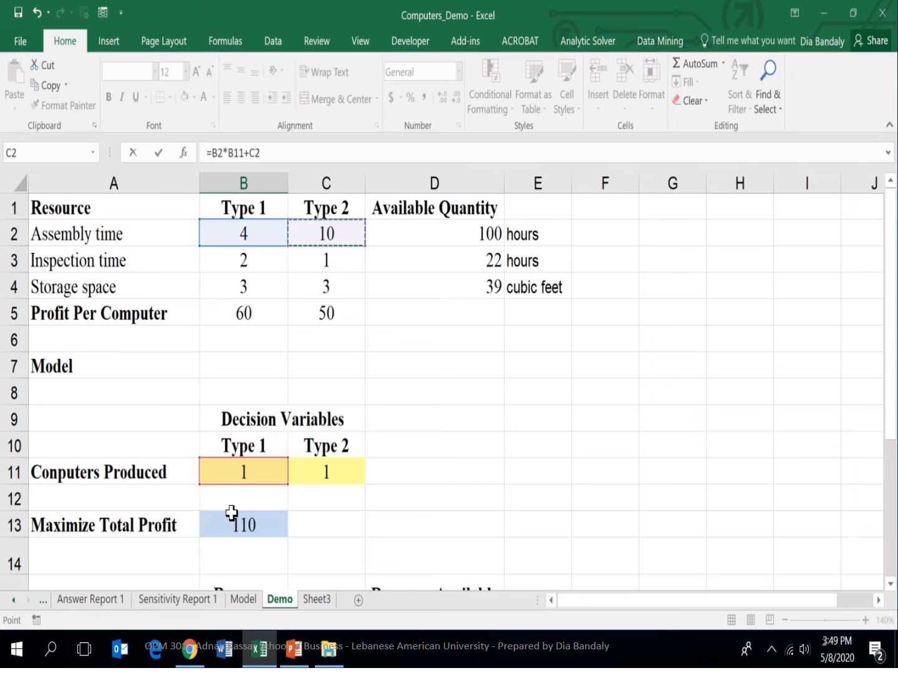
{"action": "type", "text": "*"}
{"action": "scroll", "coordinate": [231, 514], "scroll_direction": "down", "scroll_amount": 1}
{"action": "left_click", "coordinate": [231, 513]}
{"action": "key", "text": "Up"}
{"action": "key", "text": "Up"}
{"action": "key", "text": "Up"}
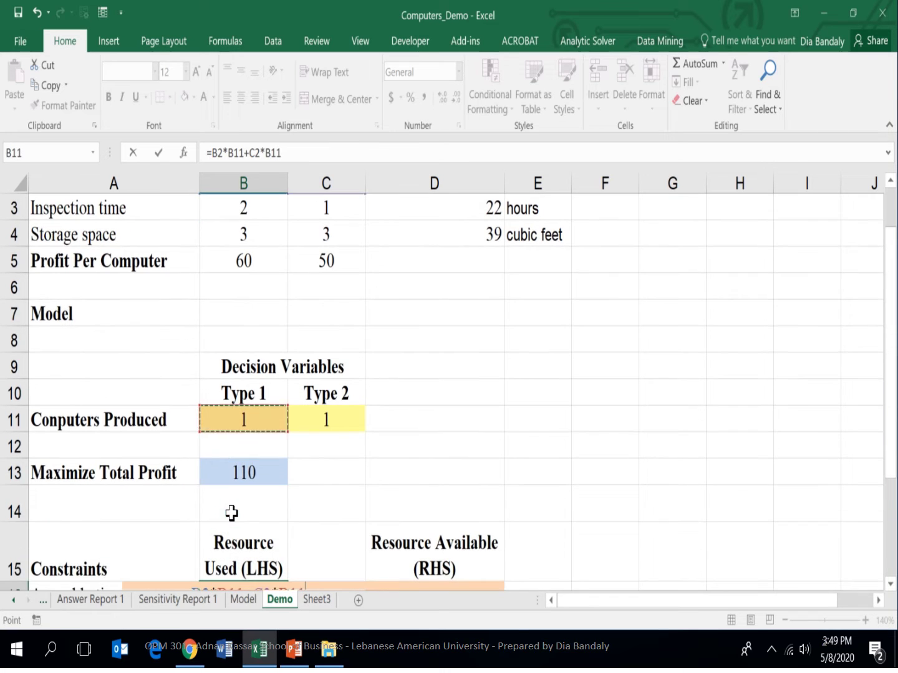
{"action": "key", "text": "Right"}
{"action": "key", "text": "Return"}
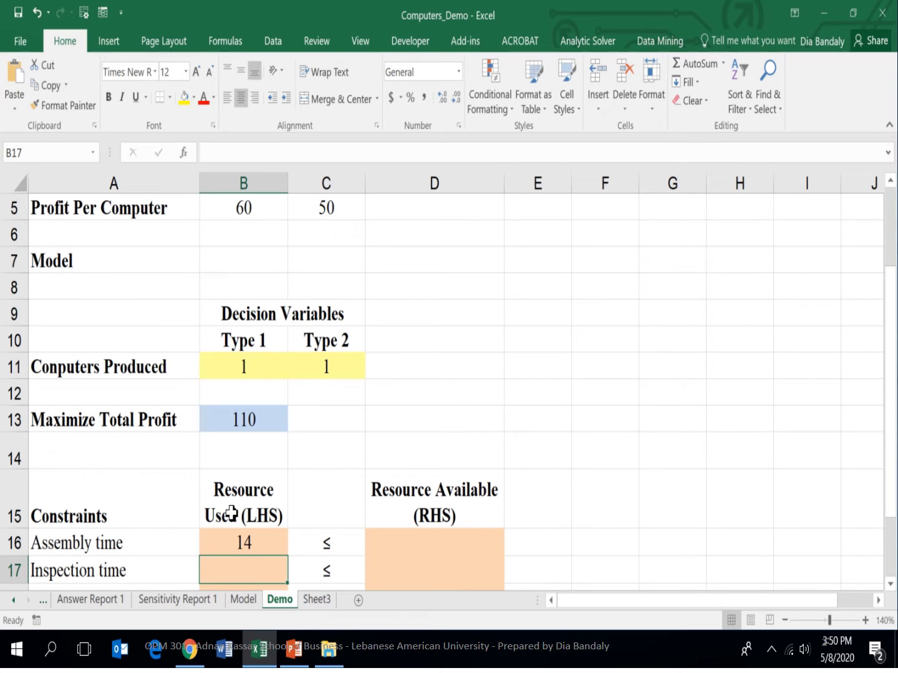
Enter =B3*B11+C3*C11 in B17 for Inspection time Resource Used, giving 3.
{"action": "type", "text": "="}
{"action": "key", "text": "Up"}
{"action": "key", "text": "Up"}
{"action": "key", "text": "Up"}
{"action": "key", "text": "Up"}
{"action": "key", "text": "Up"}
{"action": "key", "text": "Up"}
{"action": "key", "text": "Up"}
{"action": "key", "text": "Up"}
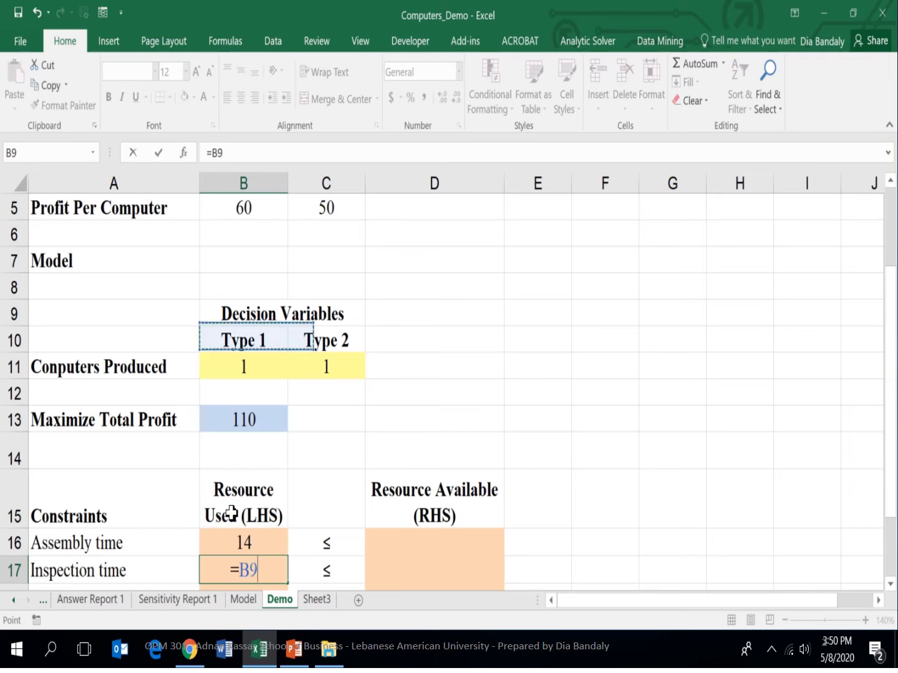
{"action": "key", "text": "Up"}
{"action": "key", "text": "Up"}
{"action": "key", "text": "Up"}
{"action": "key", "text": "Up"}
{"action": "key", "text": "Up"}
{"action": "key", "text": "Up"}
{"action": "key", "text": "Up"}
{"action": "key", "text": "Up"}
{"action": "key", "text": "Down"}
{"action": "key", "text": "Down"}
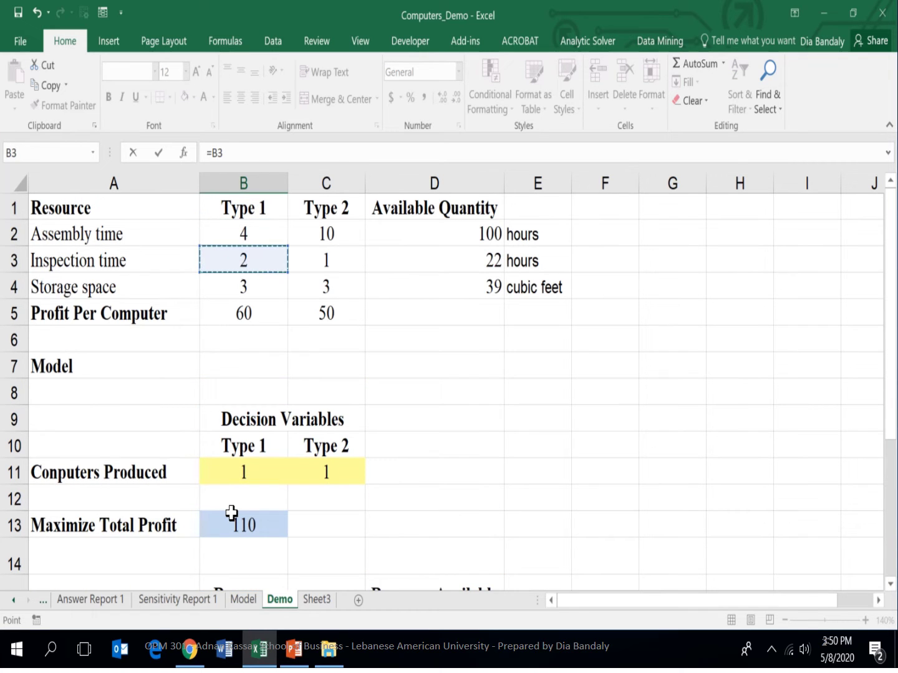
{"action": "type", "text": "*"}
{"action": "key", "text": "Up"}
{"action": "key", "text": "Up"}
{"action": "key", "text": "Up"}
{"action": "key", "text": "Up"}
{"action": "key", "text": "Up"}
{"action": "key", "text": "Up"}
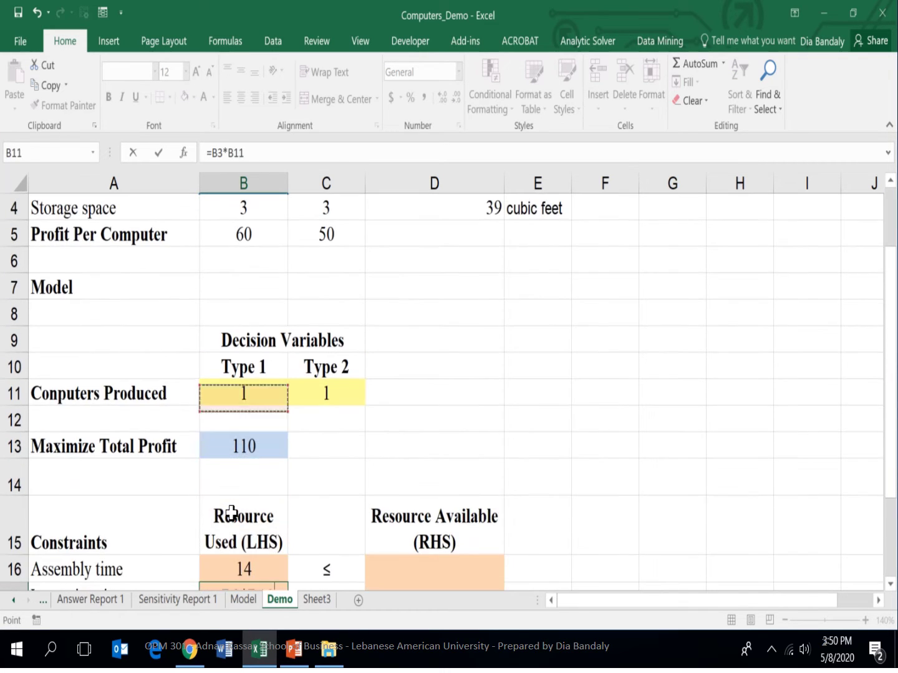
{"action": "type", "text": "+"}
{"action": "key", "text": "Up"}
{"action": "key", "text": "Up"}
{"action": "key", "text": "Up"}
{"action": "key", "text": "Up"}
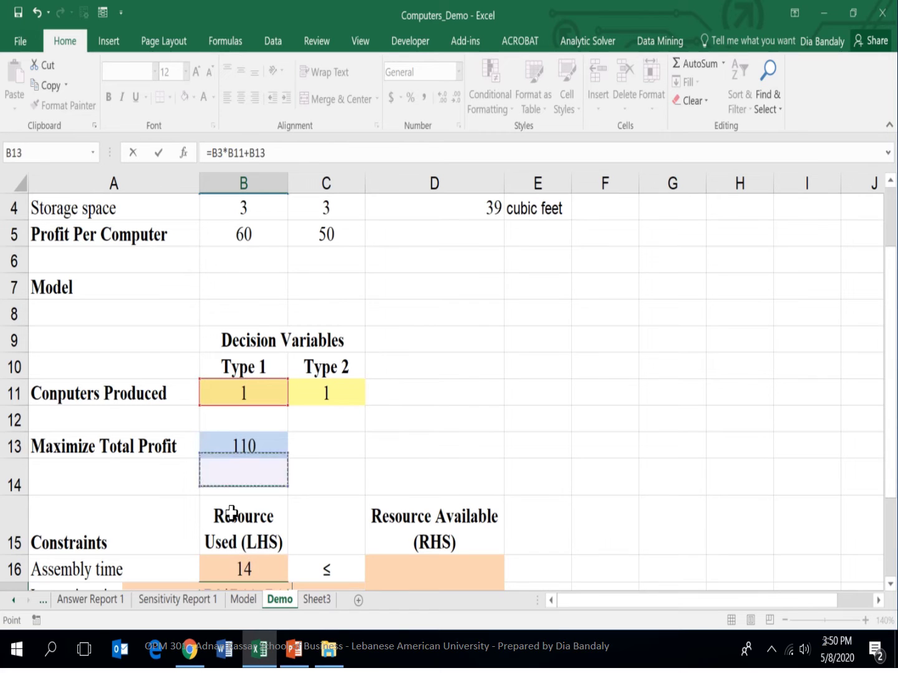
{"action": "key", "text": "Up"}
{"action": "key", "text": "Up"}
{"action": "key", "text": "Up"}
{"action": "key", "text": "Up"}
{"action": "key", "text": "Up"}
{"action": "key", "text": "Up"}
{"action": "key", "text": "Up"}
{"action": "key", "text": "Up"}
{"action": "key", "text": "Up"}
{"action": "key", "text": "Up"}
{"action": "key", "text": "Up"}
{"action": "key", "text": "Up"}
{"action": "key", "text": "Down"}
{"action": "key", "text": "Down"}
{"action": "key", "text": "Right"}
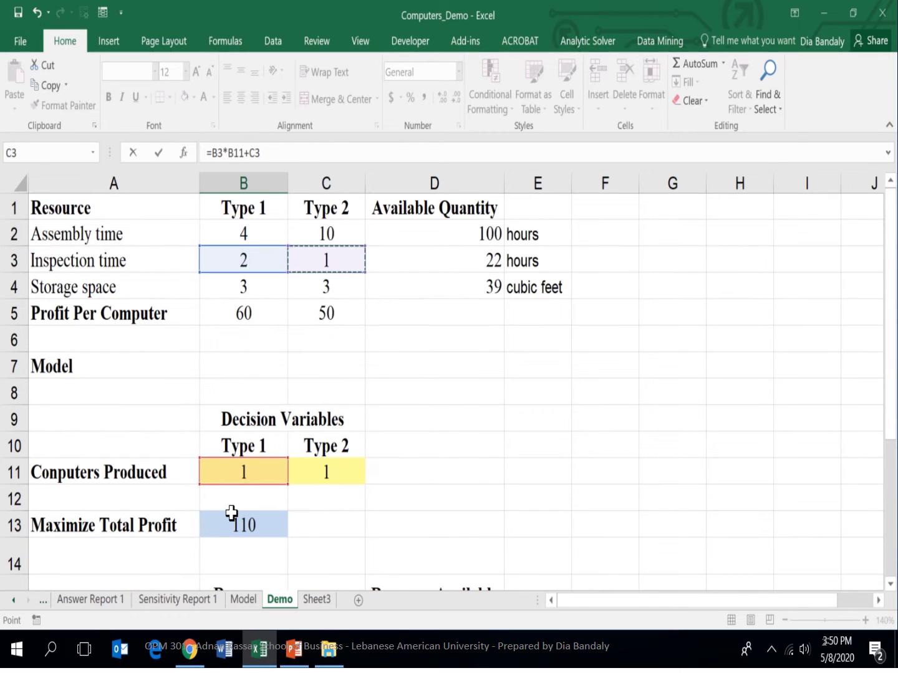
{"action": "type", "text": "*"}
{"action": "key", "text": "Up"}
{"action": "key", "text": "Up"}
{"action": "key", "text": "Up"}
{"action": "key", "text": "Up"}
{"action": "key", "text": "Up"}
{"action": "key", "text": "Up"}
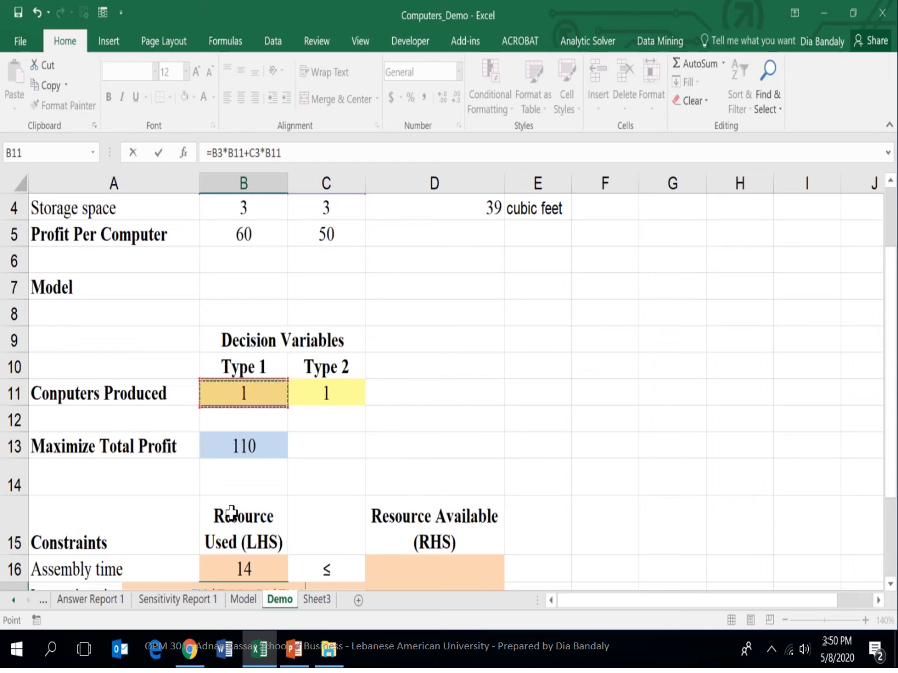
{"action": "key", "text": "Right"}
{"action": "key", "text": "Return"}
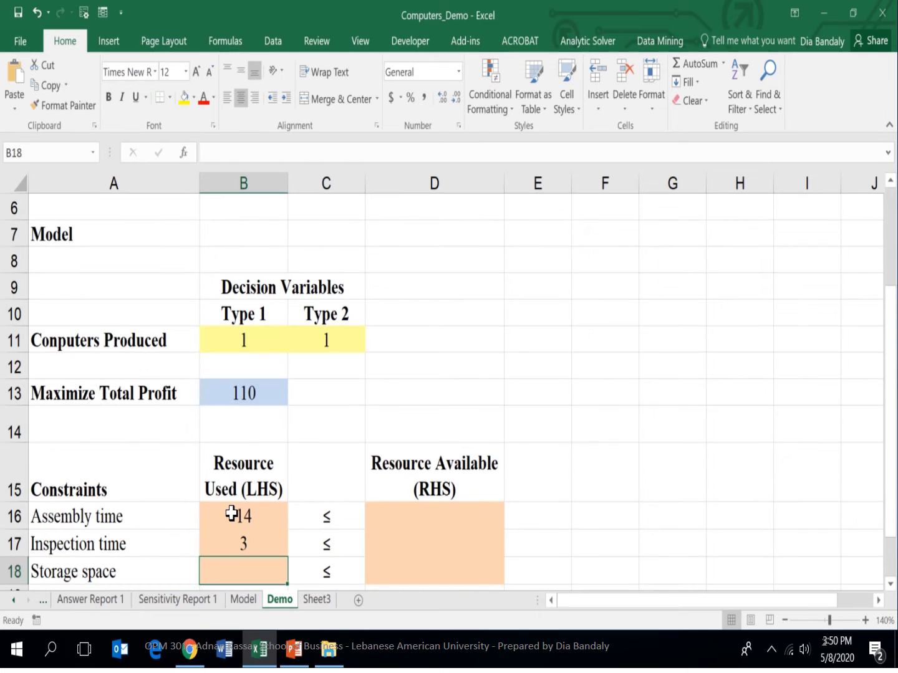
Enter =B4*B11+C4*C11 in B18 for Storage space Resource Used, giving 6.
{"action": "type", "text": "="}
{"action": "key", "text": "Up"}
{"action": "key", "text": "Up"}
{"action": "key", "text": "Up"}
{"action": "key", "text": "Up"}
{"action": "key", "text": "Up"}
{"action": "key", "text": "Up"}
{"action": "key", "text": "Up"}
{"action": "key", "text": "Up"}
{"action": "key", "text": "Up"}
{"action": "key", "text": "Up"}
{"action": "key", "text": "Up"}
{"action": "key", "text": "Up"}
{"action": "key", "text": "Up"}
{"action": "key", "text": "Up"}
{"action": "key", "text": "Up"}
{"action": "key", "text": "Up"}
{"action": "key", "text": "Up"}
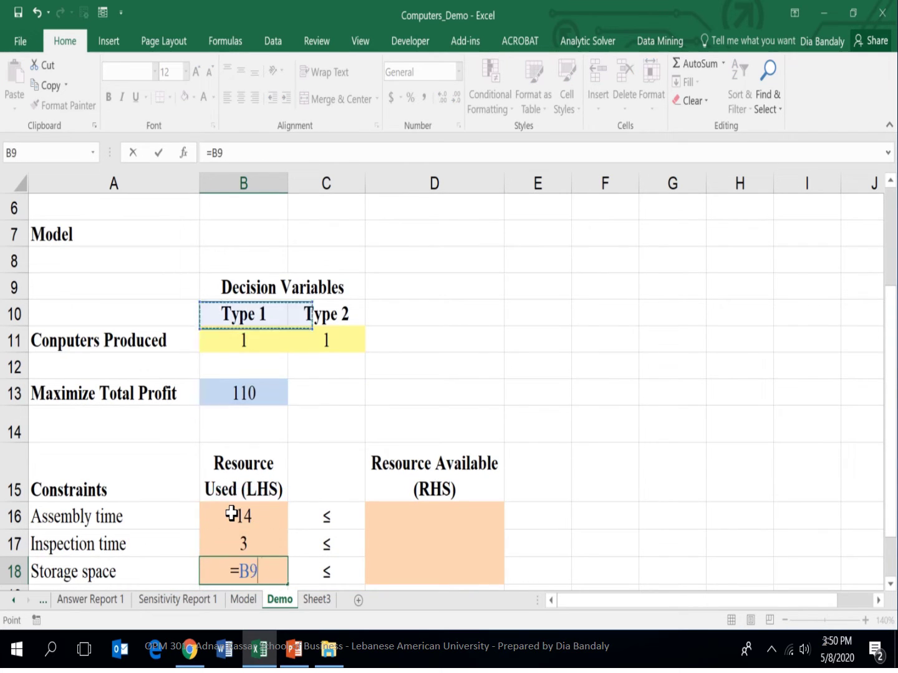
{"action": "key", "text": "Down"}
{"action": "key", "text": "Down"}
{"action": "key", "text": "Down"}
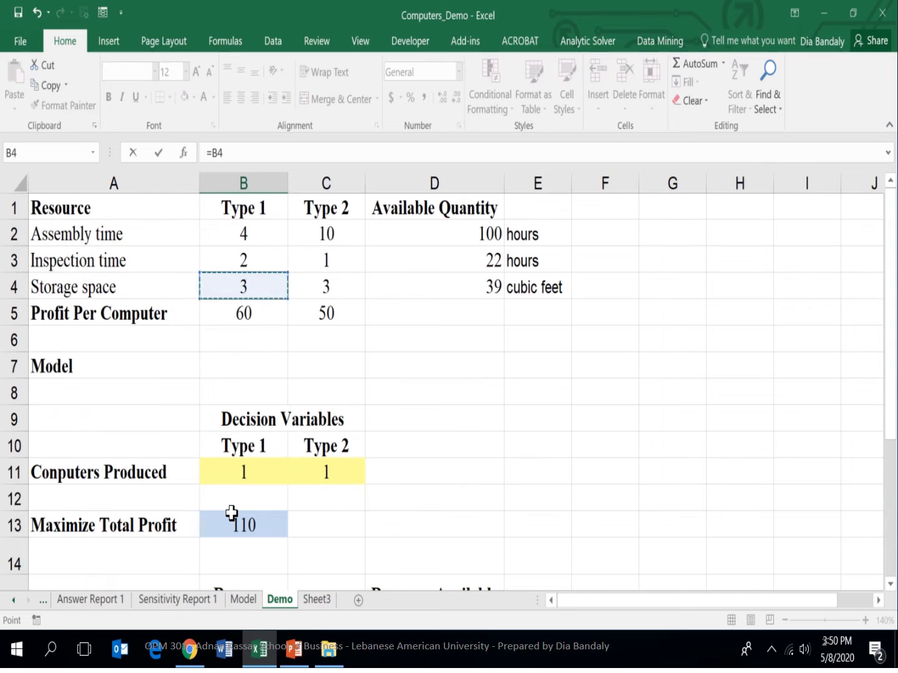
{"action": "type", "text": "*"}
{"action": "key", "text": "Up"}
{"action": "key", "text": "Up"}
{"action": "key", "text": "Up"}
{"action": "key", "text": "Up"}
{"action": "key", "text": "Up"}
{"action": "key", "text": "Up"}
{"action": "key", "text": "Up"}
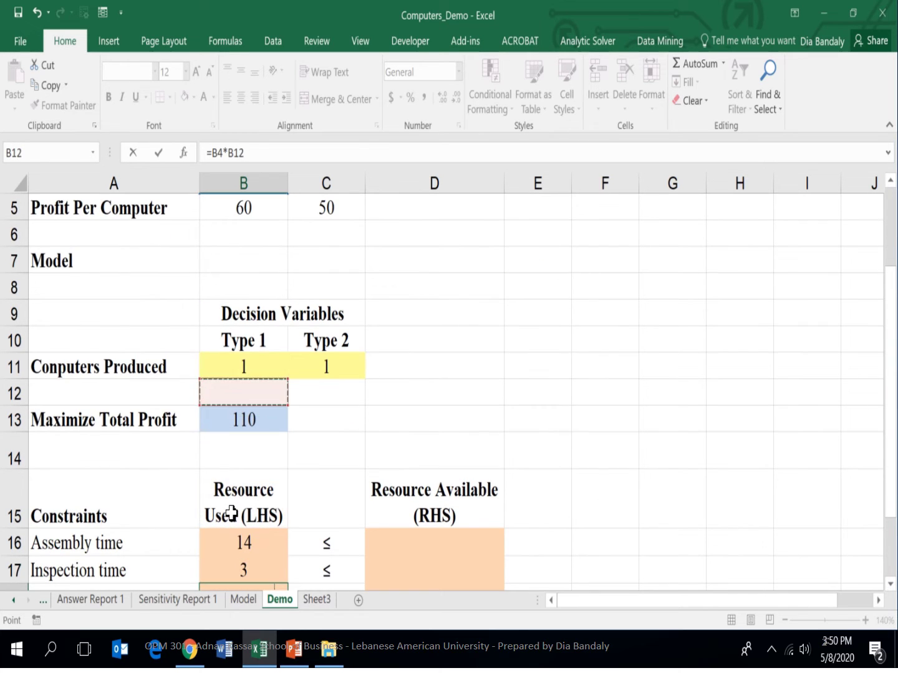
{"action": "type", "text": "+"}
{"action": "key", "text": "Up"}
{"action": "key", "text": "Up"}
{"action": "key", "text": "Up"}
{"action": "key", "text": "Up"}
{"action": "key", "text": "Up"}
{"action": "key", "text": "Up"}
{"action": "key", "text": "Up"}
{"action": "key", "text": "Up"}
{"action": "key", "text": "Up"}
{"action": "key", "text": "Up"}
{"action": "key", "text": "Up"}
{"action": "key", "text": "Up"}
{"action": "key", "text": "Up"}
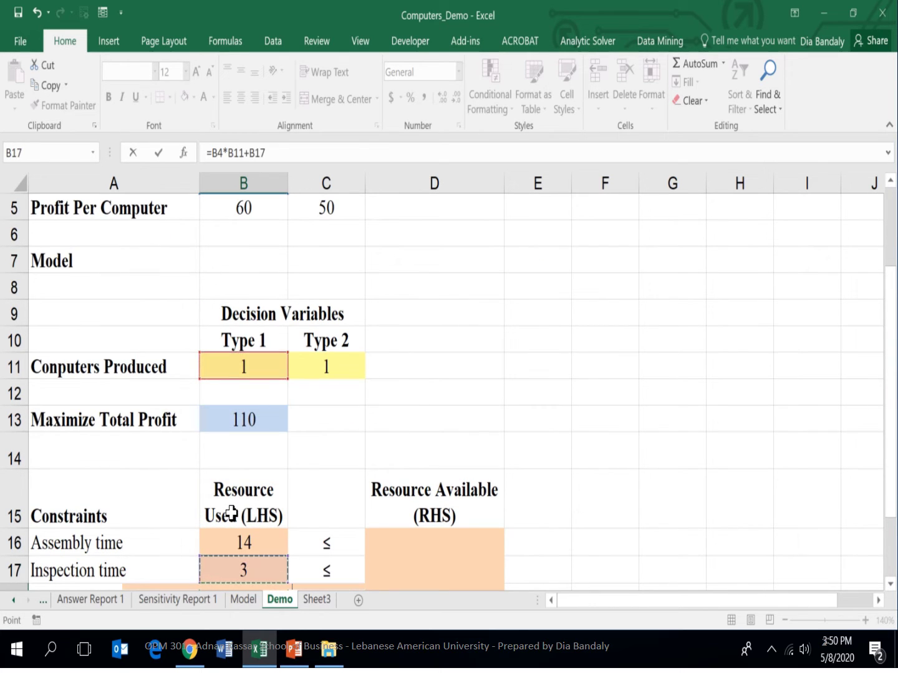
{"action": "key", "text": "Up"}
{"action": "key", "text": "Up"}
{"action": "key", "text": "Down"}
{"action": "key", "text": "Right"}
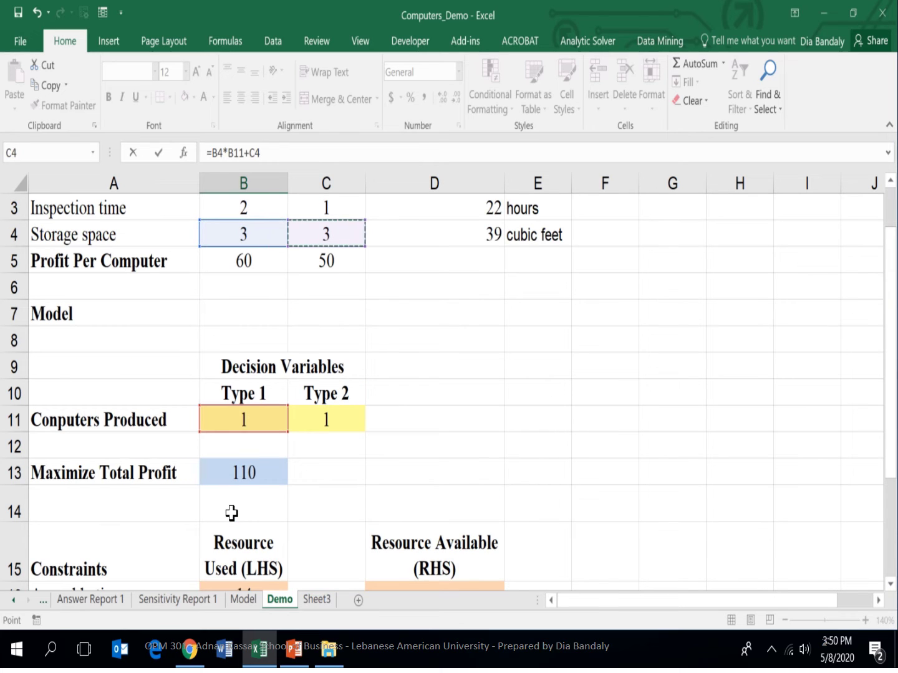
{"action": "type", "text": "*"}
{"action": "key", "text": "Up"}
{"action": "key", "text": "Up"}
{"action": "key", "text": "Up"}
{"action": "key", "text": "Up"}
{"action": "key", "text": "Up"}
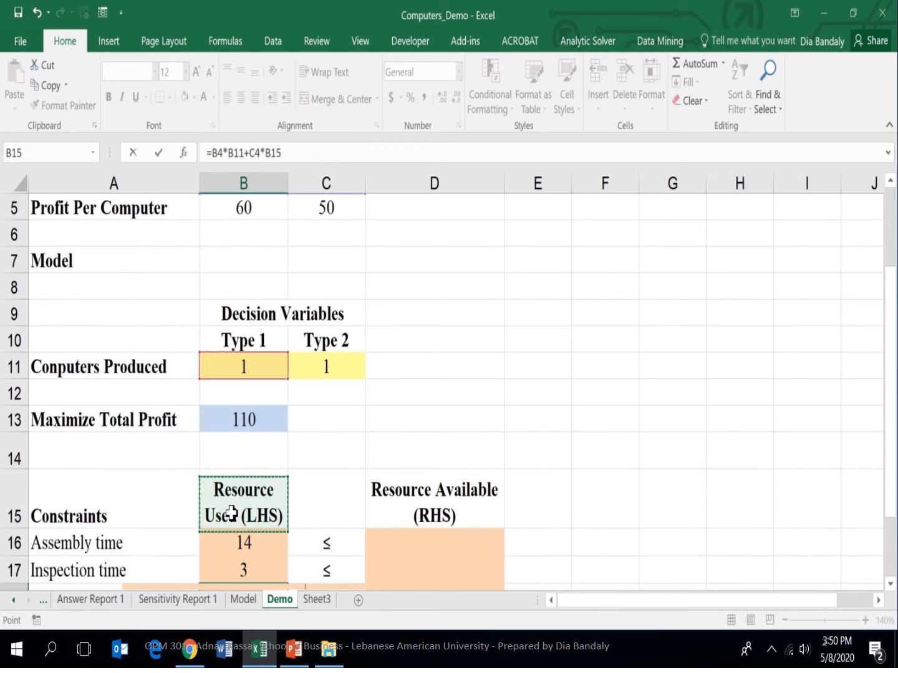
{"action": "key", "text": "Right"}
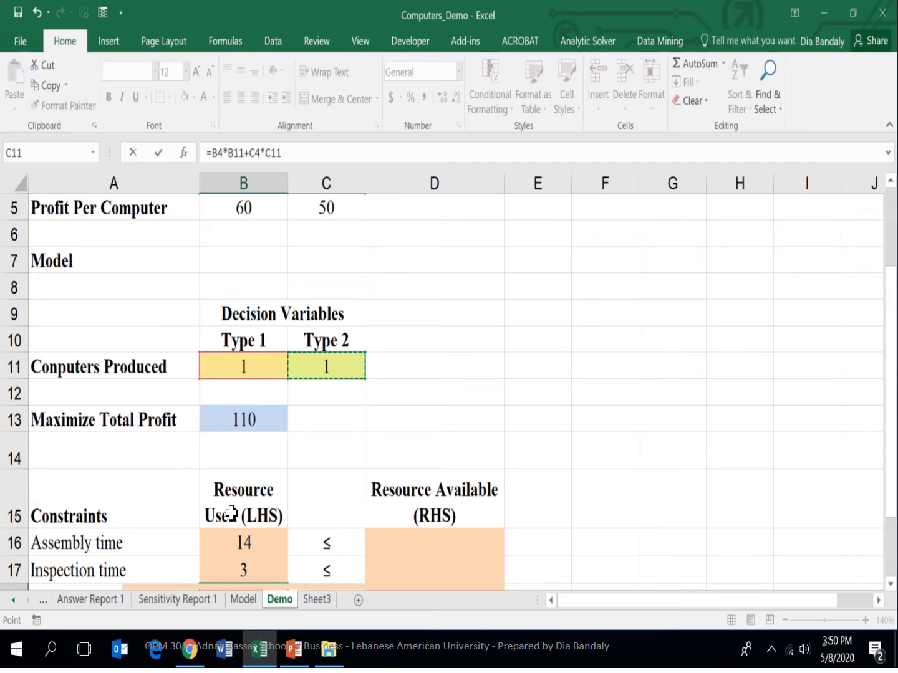
{"action": "key", "text": "Return"}
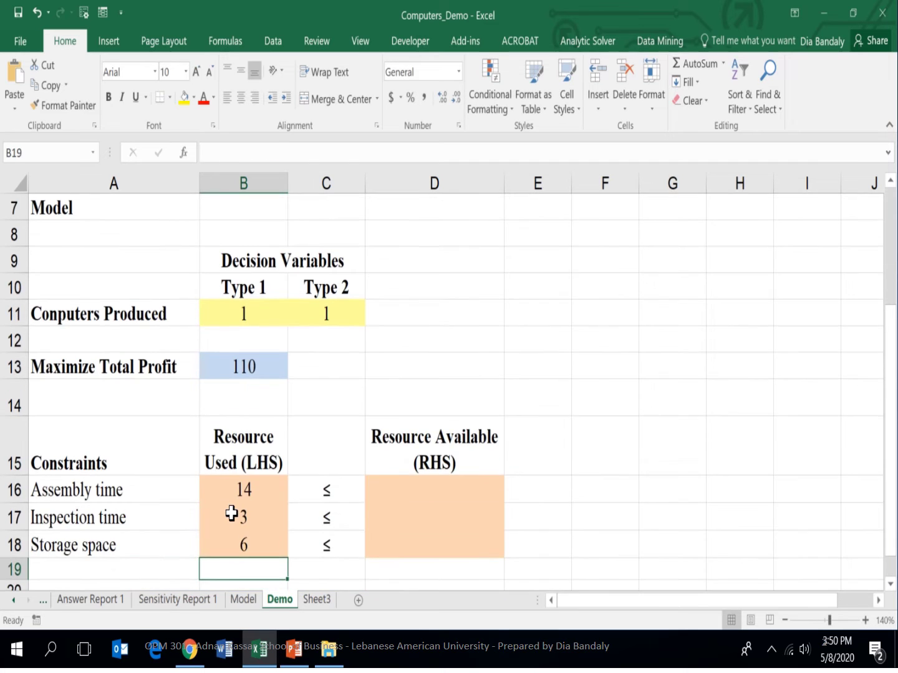
{"action": "key", "text": "Up"}
{"action": "key", "text": "Up"}
{"action": "key", "text": "Up"}
Link D16, D17 and D18 to D2, D3 and D4, showing 100, 22 and 39.
{"action": "key", "text": "Right"}
{"action": "key", "text": "Right"}
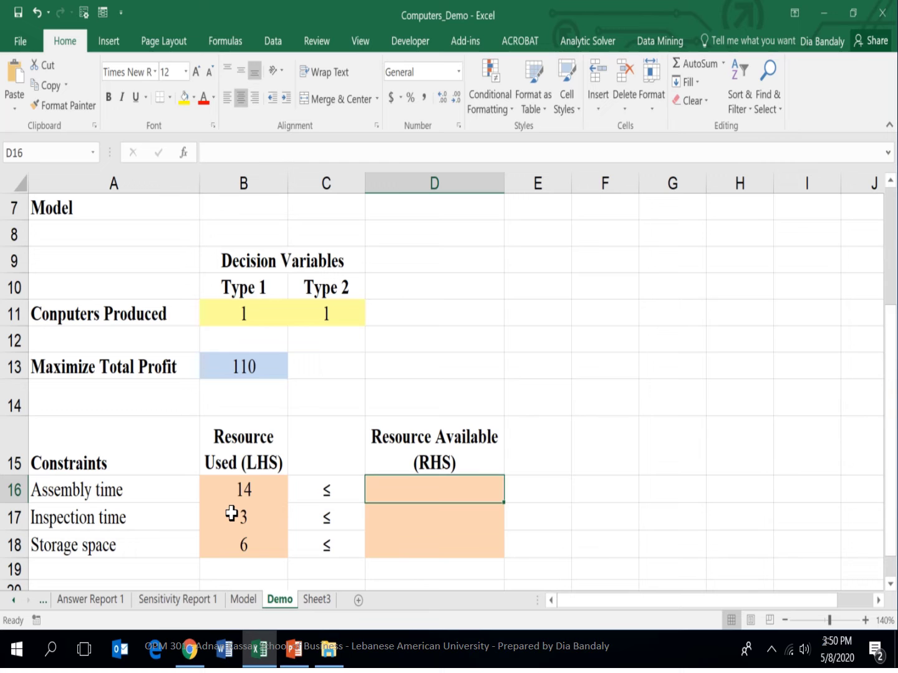
{"action": "type", "text": "="}
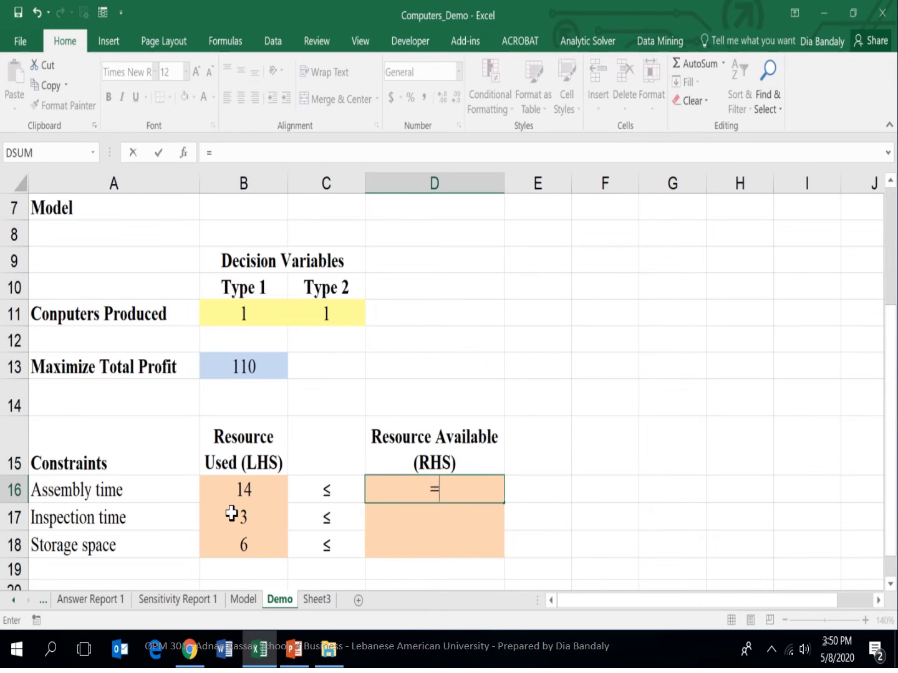
{"action": "key", "text": "Up"}
{"action": "key", "text": "Up"}
{"action": "key", "text": "Up"}
{"action": "key", "text": "Up"}
{"action": "key", "text": "Up"}
{"action": "key", "text": "Up"}
{"action": "key", "text": "Up"}
{"action": "key", "text": "Up"}
{"action": "key", "text": "Up"}
{"action": "key", "text": "Up"}
{"action": "key", "text": "Up"}
{"action": "key", "text": "Up"}
{"action": "key", "text": "Up"}
{"action": "key", "text": "Up"}
{"action": "key", "text": "Up"}
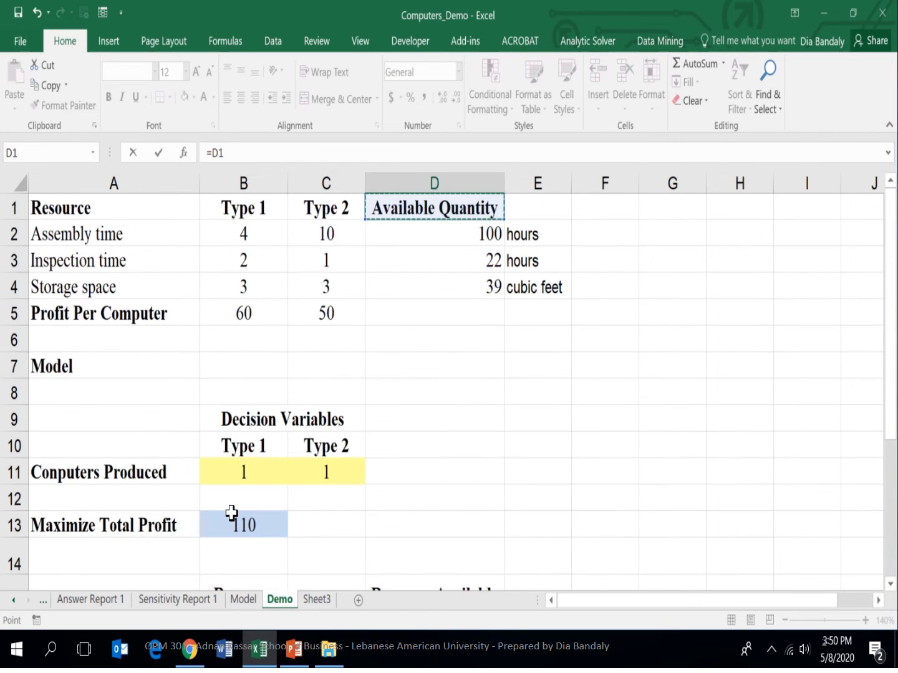
{"action": "key", "text": "Down"}
{"action": "key", "text": "Return"}
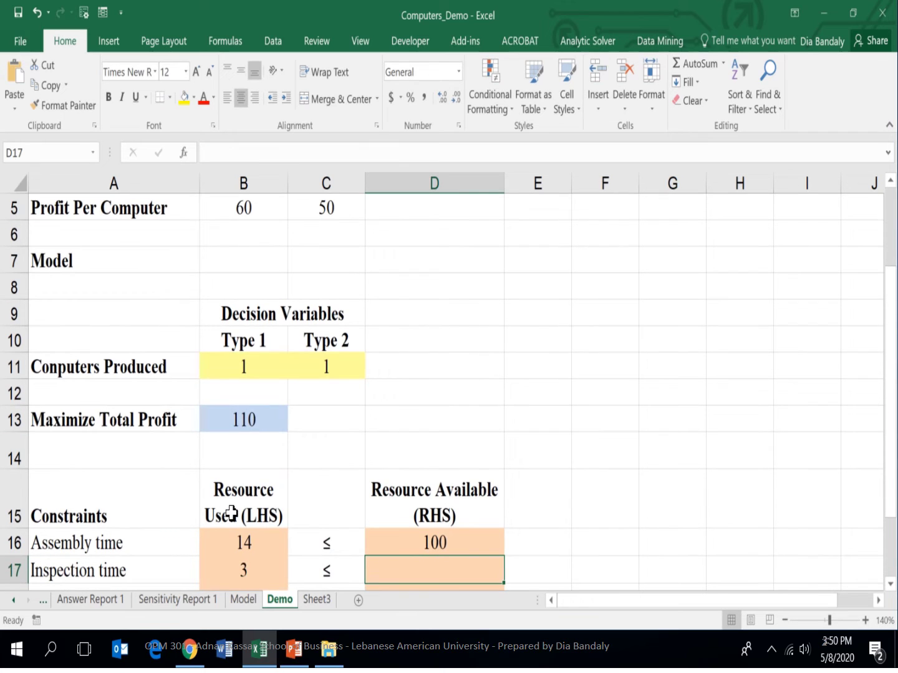
{"action": "type", "text": "="}
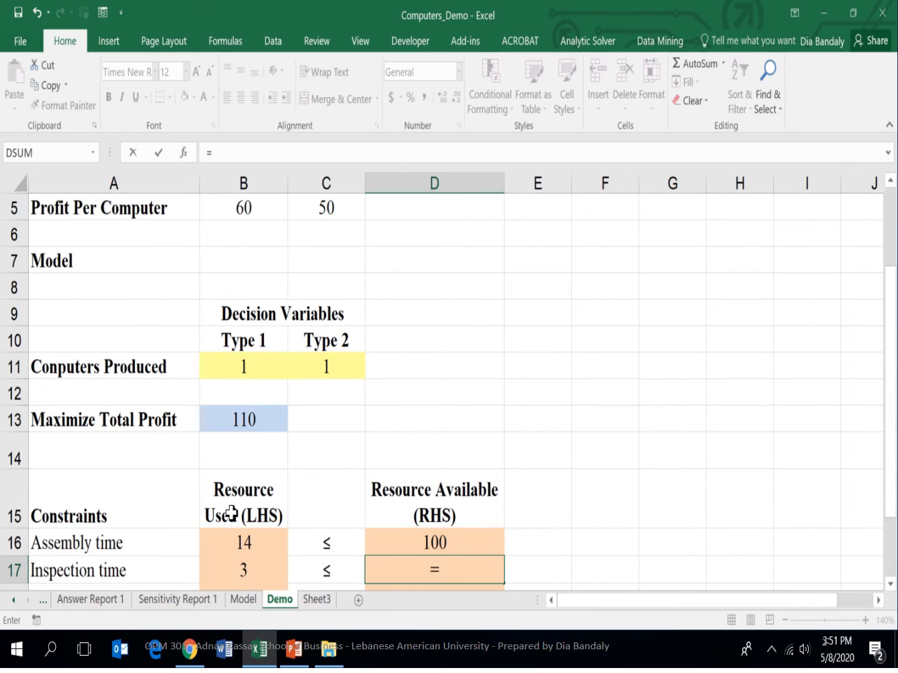
{"action": "key", "text": "Up"}
{"action": "key", "text": "Up"}
{"action": "key", "text": "Up"}
{"action": "key", "text": "Up"}
{"action": "key", "text": "Up"}
{"action": "key", "text": "Up"}
{"action": "key", "text": "Up"}
{"action": "key", "text": "Up"}
{"action": "key", "text": "Up"}
{"action": "key", "text": "Up"}
{"action": "key", "text": "Up"}
{"action": "key", "text": "Up"}
{"action": "key", "text": "Up"}
{"action": "key", "text": "Up"}
{"action": "key", "text": "Up"}
{"action": "key", "text": "Up"}
{"action": "key", "text": "Down"}
{"action": "key", "text": "Down"}
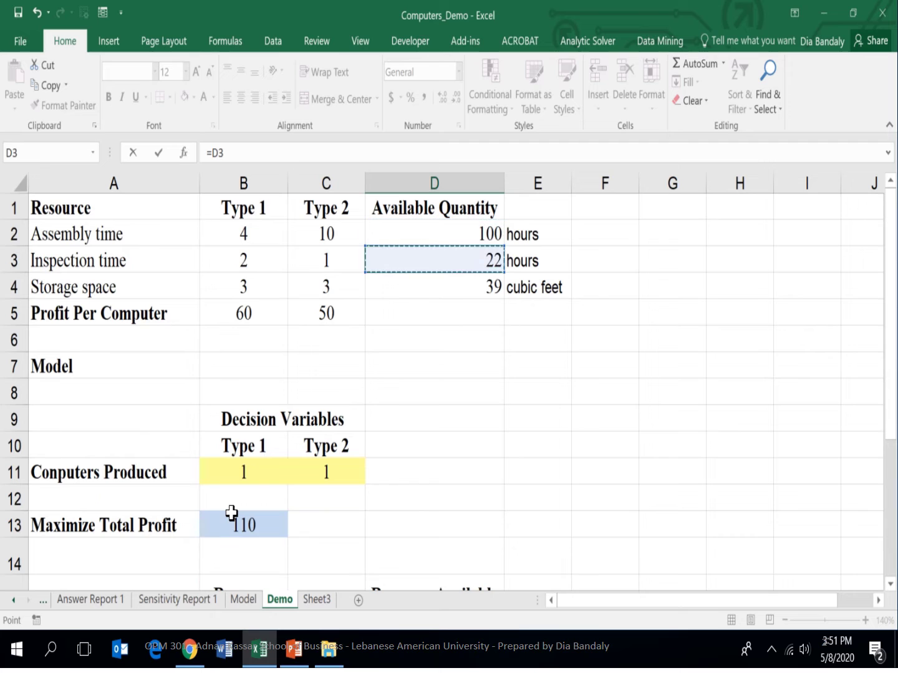
{"action": "key", "text": "Return"}
{"action": "type", "text": "="}
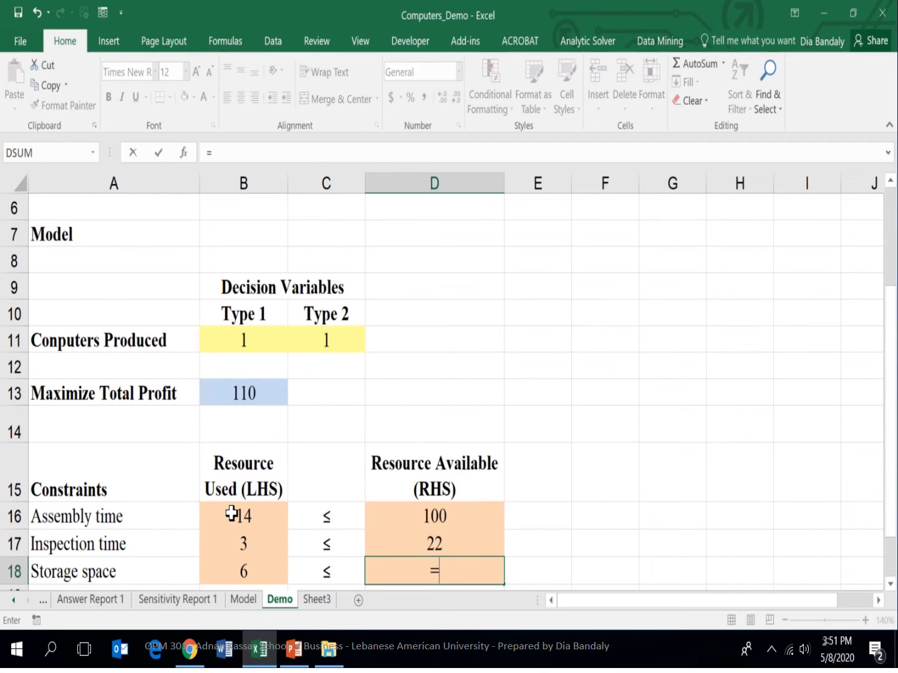
{"action": "key", "text": "Up"}
{"action": "key", "text": "Up"}
{"action": "key", "text": "Up"}
{"action": "key", "text": "Up"}
{"action": "key", "text": "Up"}
{"action": "key", "text": "Up"}
{"action": "key", "text": "Up"}
{"action": "key", "text": "Up"}
{"action": "key", "text": "Up"}
{"action": "key", "text": "Up"}
{"action": "key", "text": "Up"}
{"action": "key", "text": "Up"}
{"action": "key", "text": "Up"}
{"action": "key", "text": "Up"}
{"action": "key", "text": "Up"}
{"action": "key", "text": "Up"}
{"action": "key", "text": "Up"}
{"action": "key", "text": "Down"}
{"action": "key", "text": "Down"}
{"action": "key", "text": "Down"}
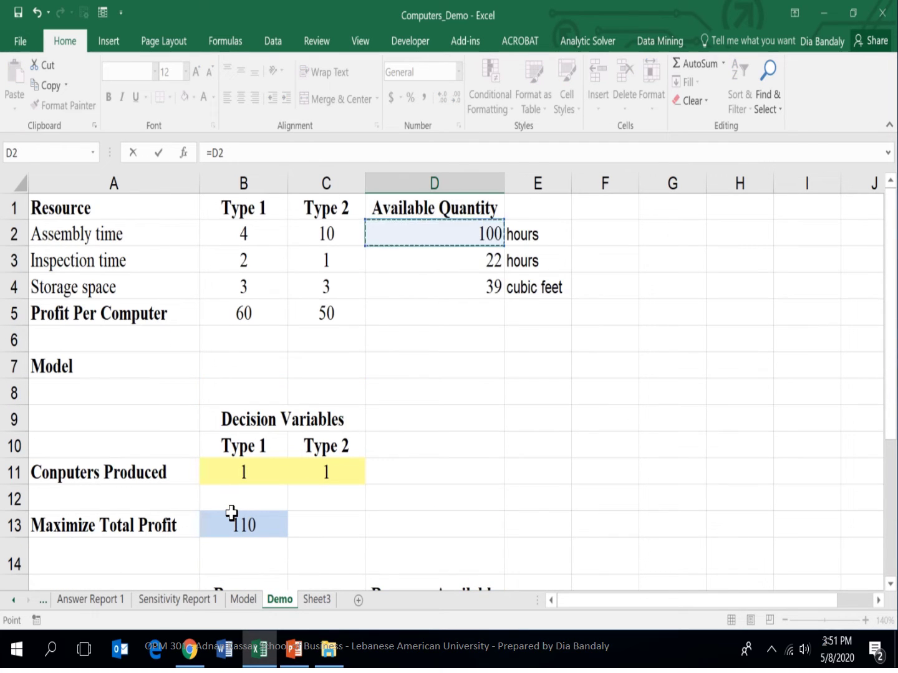
{"action": "key", "text": "Return"}
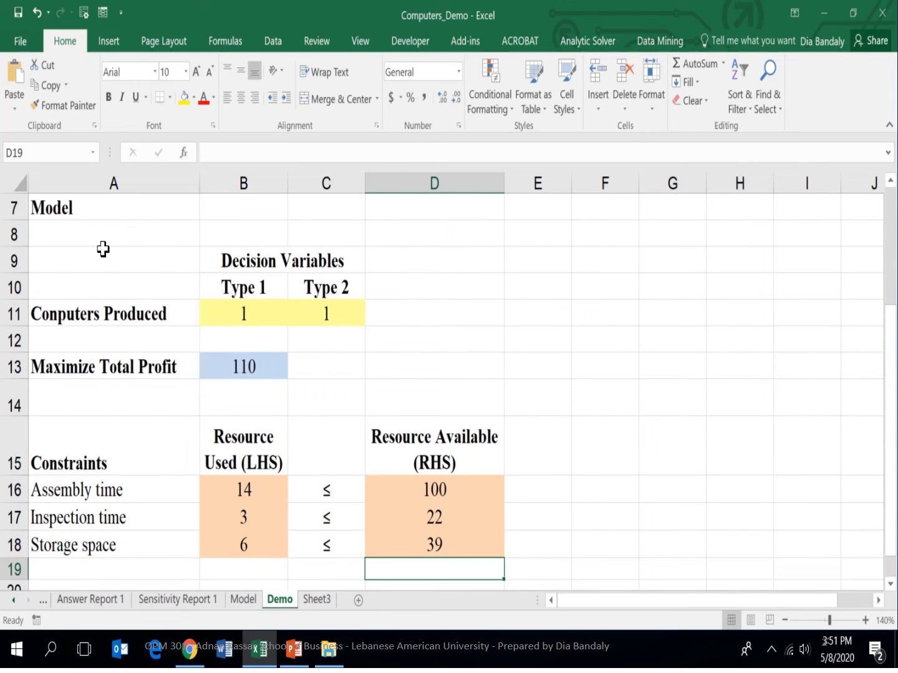
{"action": "left_click_drag", "start_coordinate": [94, 209], "coordinate": [524, 549]}
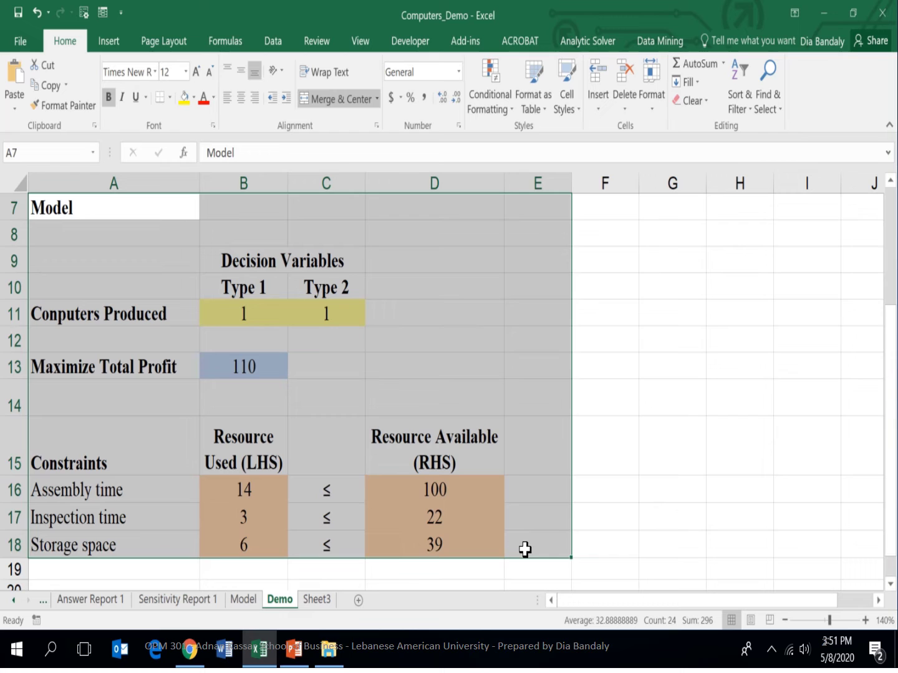
{"action": "left_click", "coordinate": [241, 372]}
{"action": "left_click", "coordinate": [259, 316]}
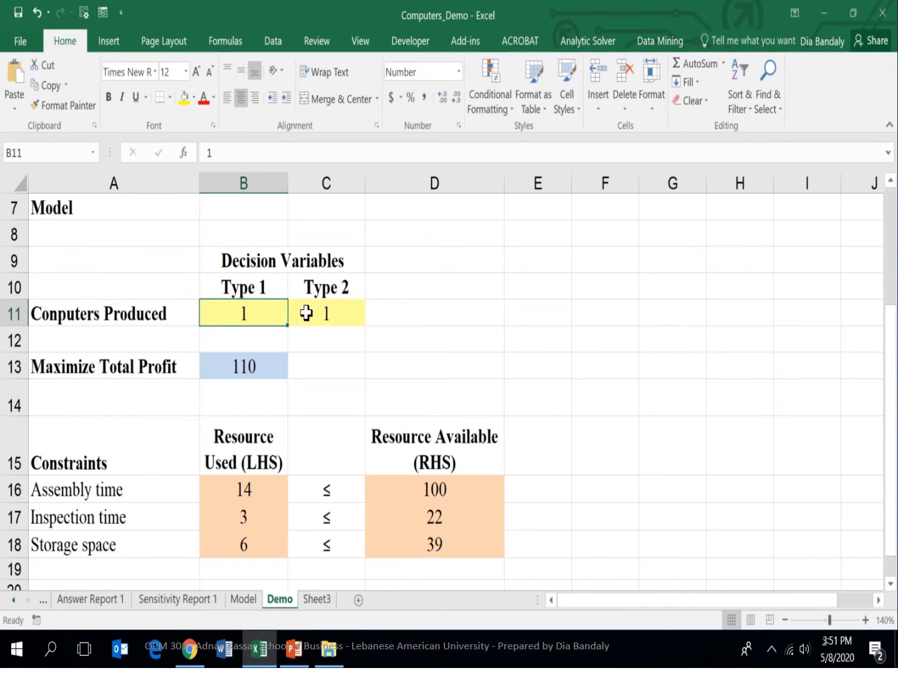
{"action": "left_click", "coordinate": [328, 308]}
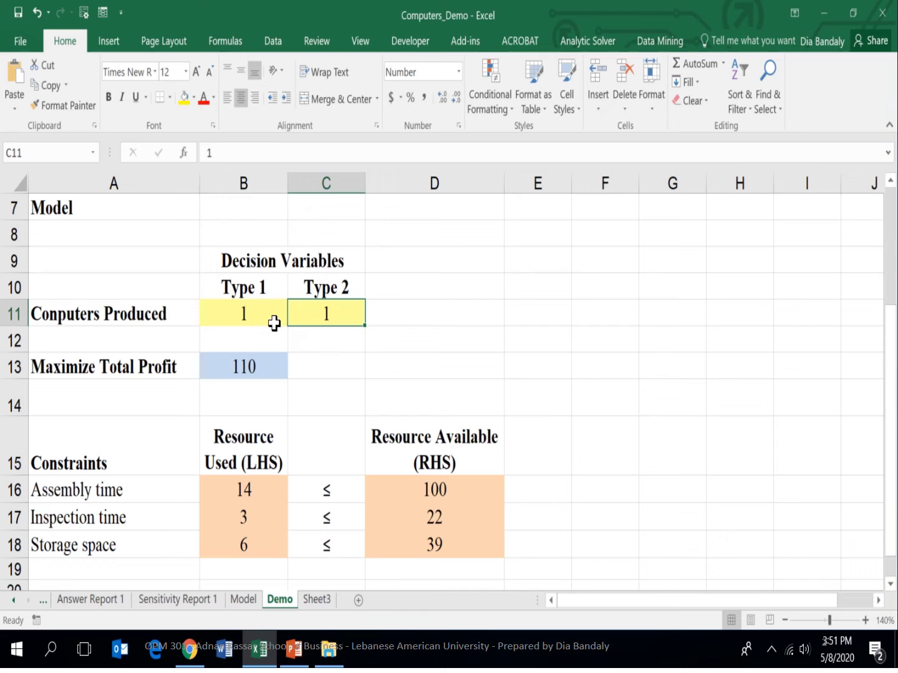
{"action": "left_click", "coordinate": [261, 311]}
{"action": "left_click", "coordinate": [316, 306]}
{"action": "left_click", "coordinate": [411, 493]}
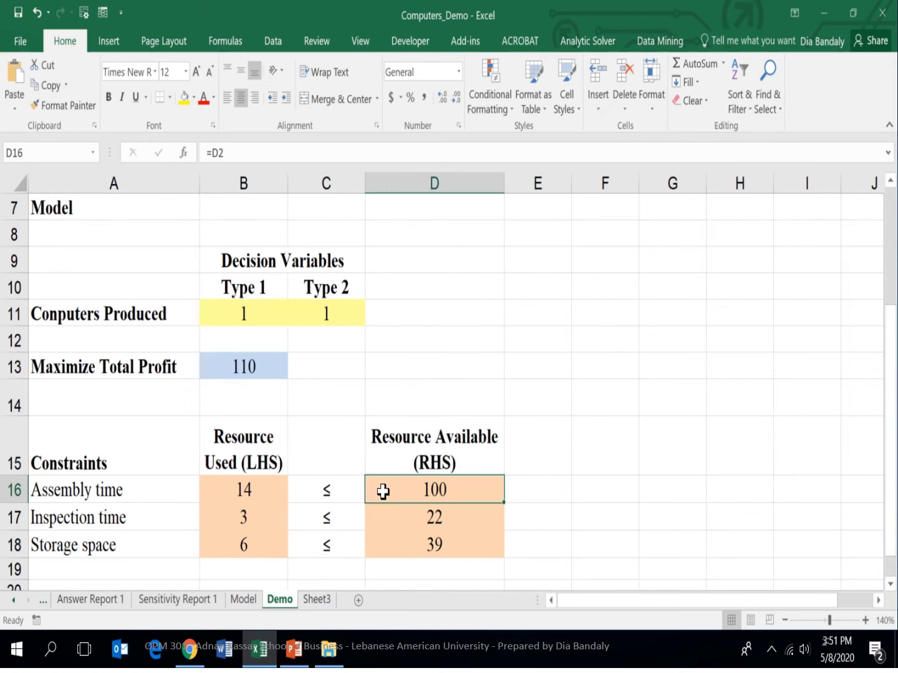
{"action": "left_click", "coordinate": [254, 368]}
{"action": "left_click", "coordinate": [250, 488]}
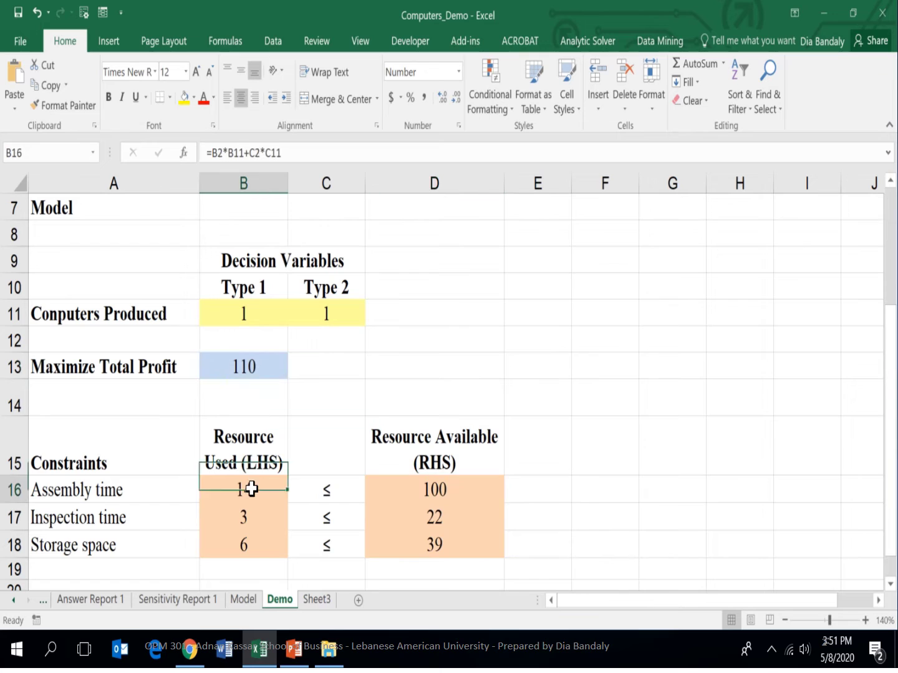
{"action": "left_click", "coordinate": [250, 515]}
{"action": "left_click", "coordinate": [251, 542]}
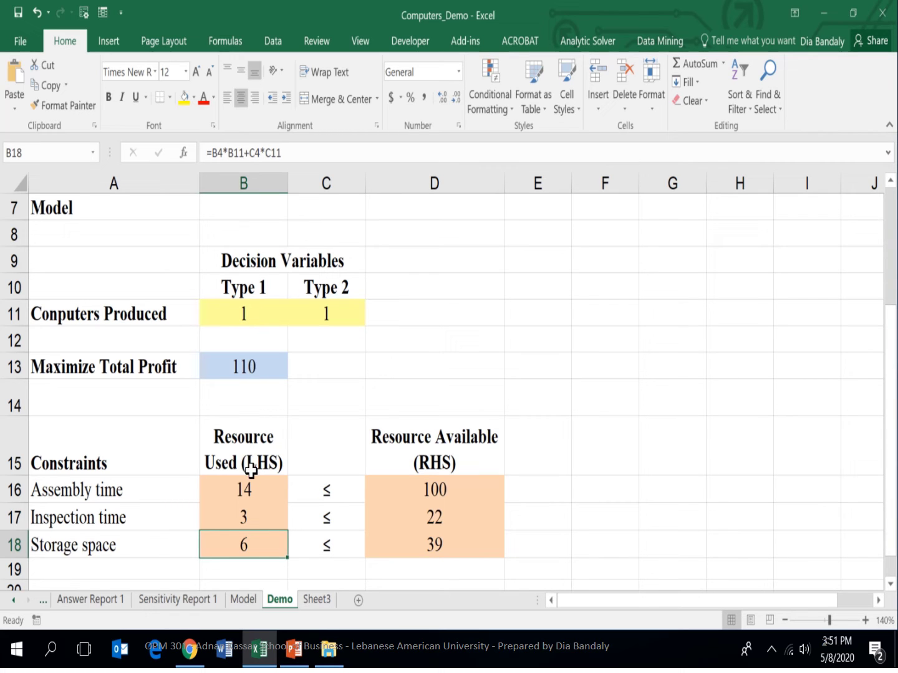
{"action": "scroll", "coordinate": [329, 404], "scroll_direction": "up", "scroll_amount": 2}
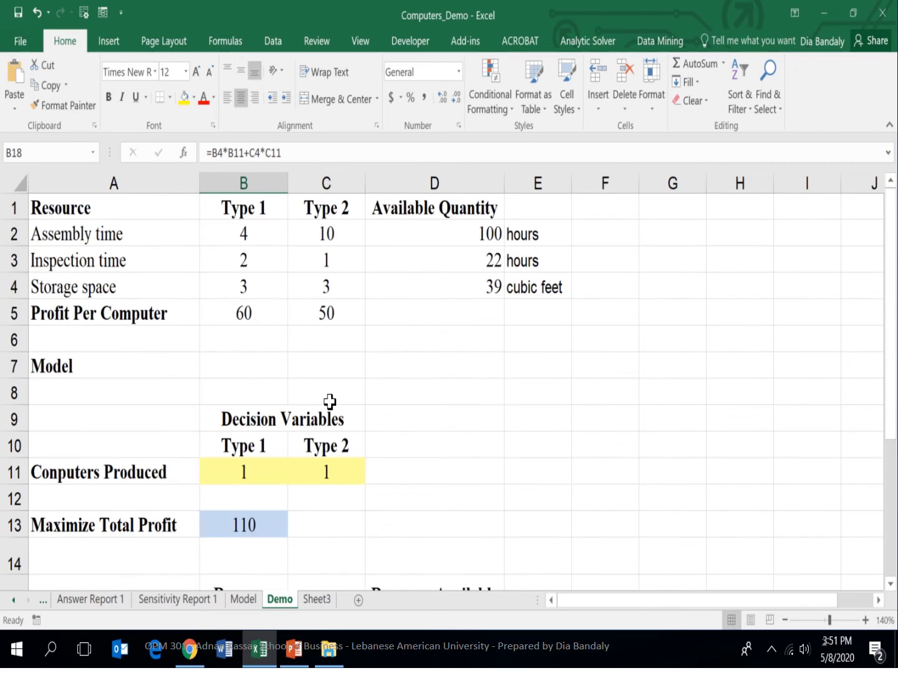
{"action": "left_click", "coordinate": [277, 363]}
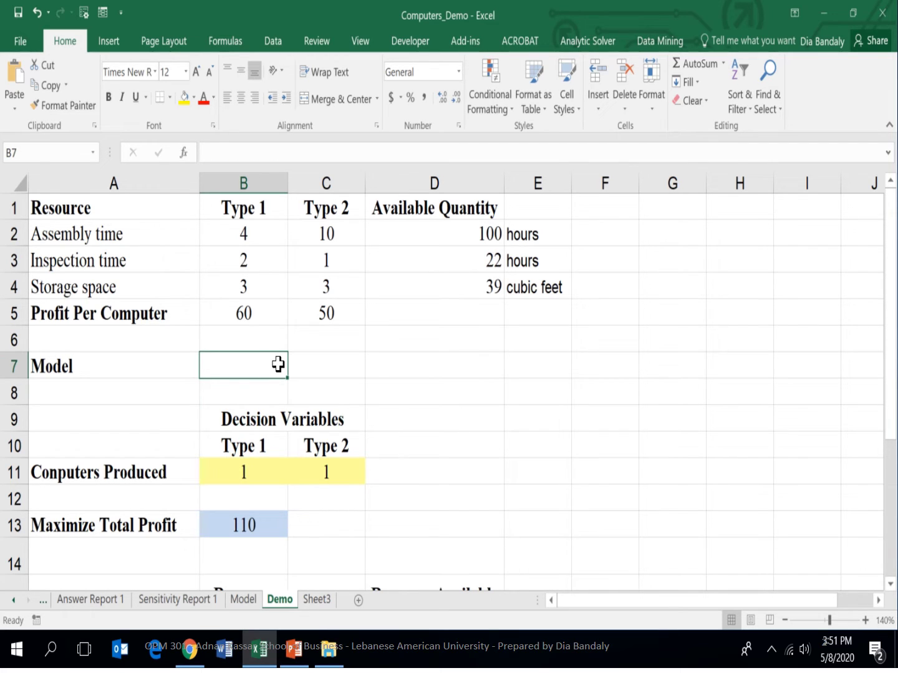
Open the Excel Add-ins manager from Options to see Solver Add-in enabled.
{"action": "left_click", "coordinate": [272, 42]}
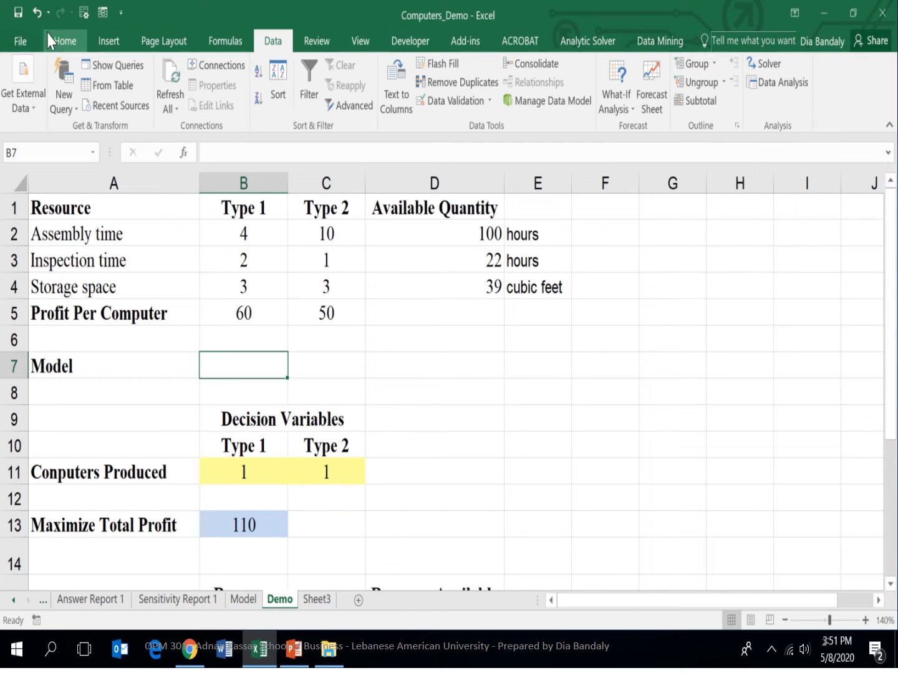
{"action": "left_click", "coordinate": [19, 42]}
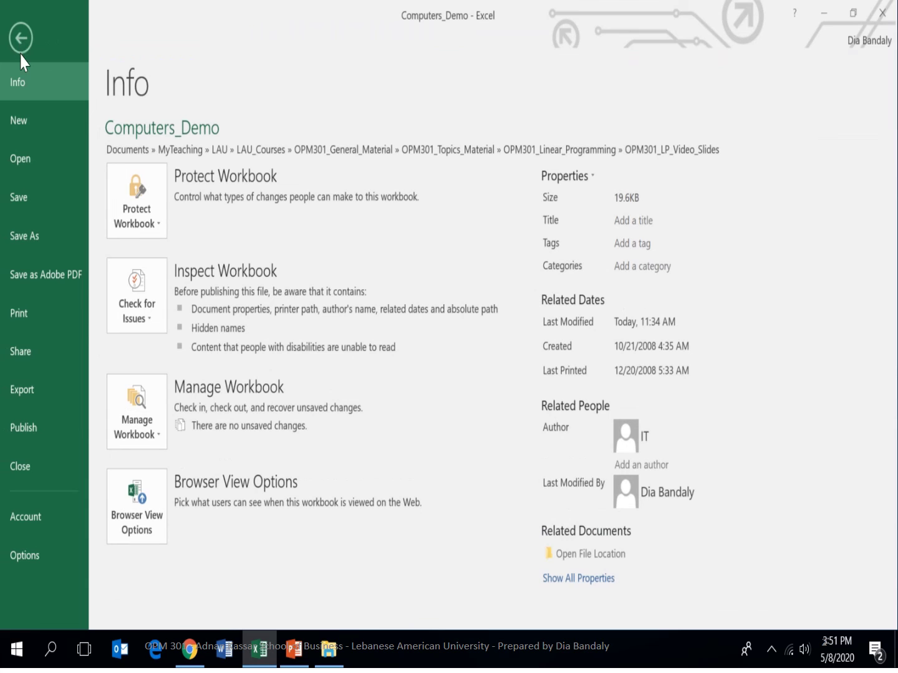
{"action": "left_click", "coordinate": [25, 557]}
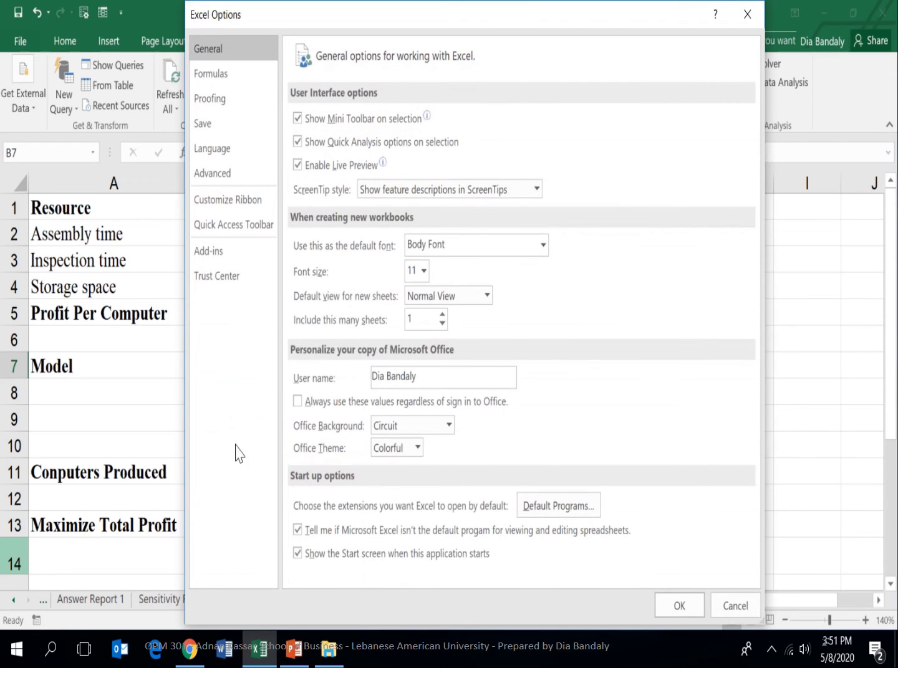
{"action": "left_click", "coordinate": [229, 255]}
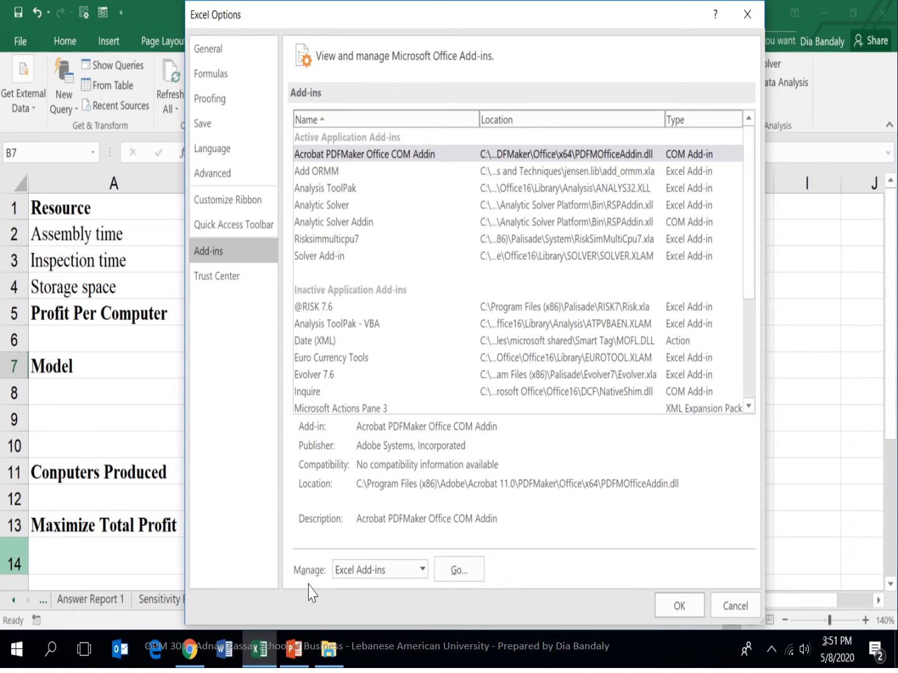
{"action": "left_click", "coordinate": [454, 576]}
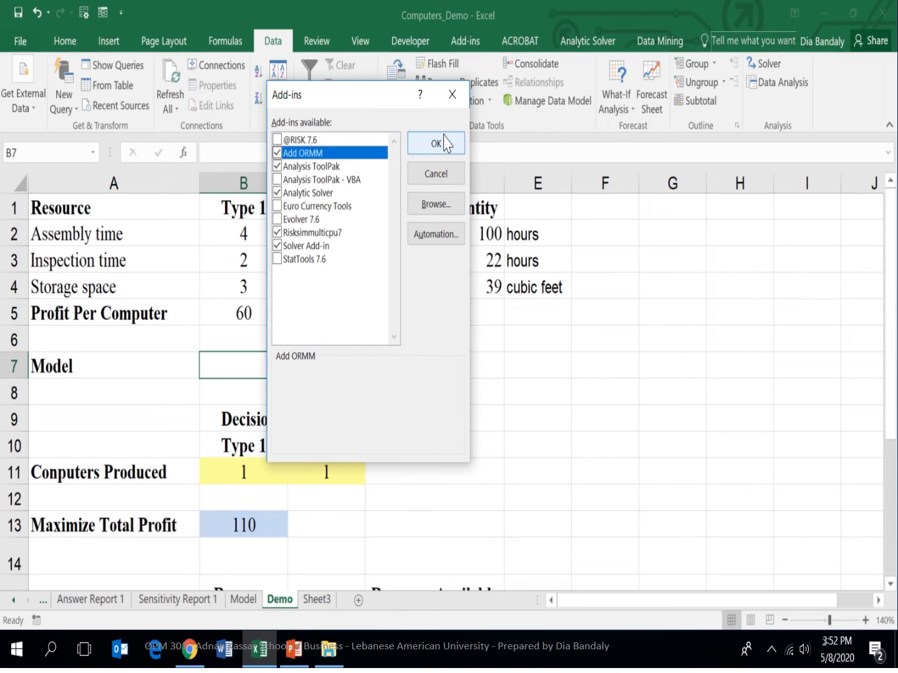
Close the Add-ins dialog unchanged and open Solver from the Data tab.
{"action": "left_click", "coordinate": [437, 175]}
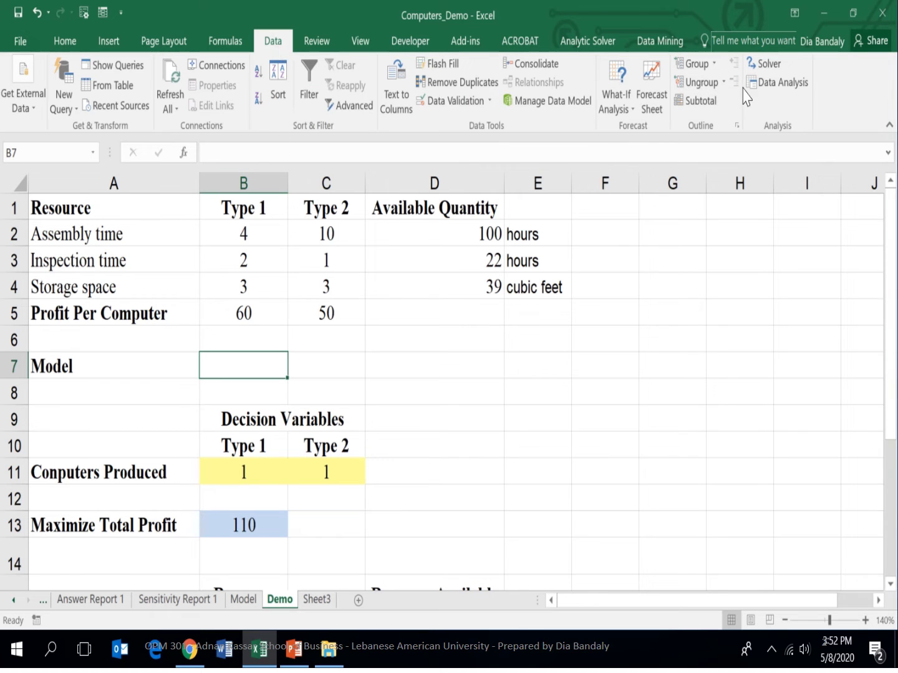
{"action": "left_click", "coordinate": [765, 65]}
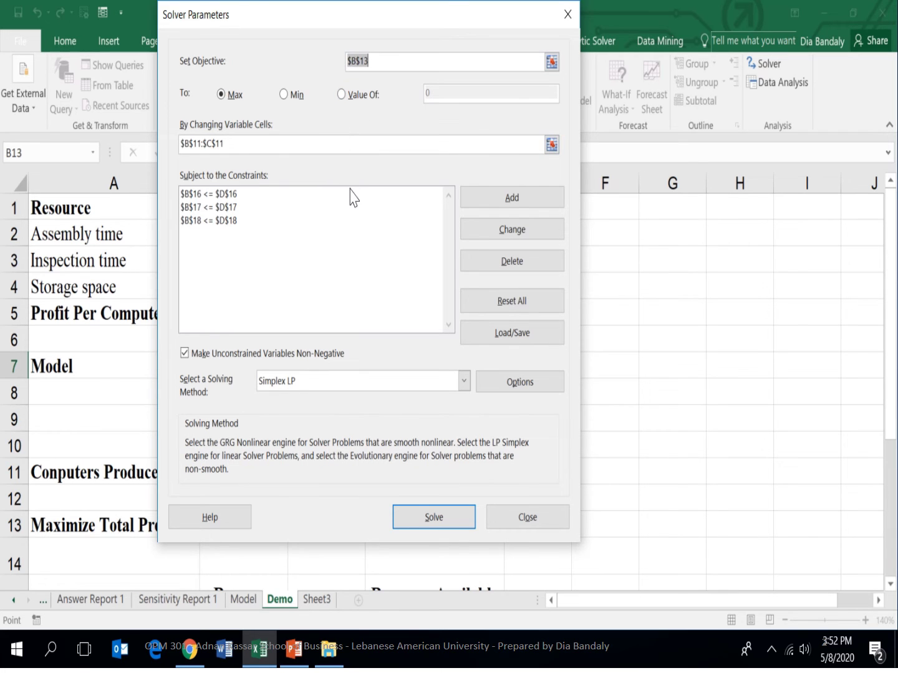
Reset all Solver parameters, confirm, and move the dialog right to reveal the model.
{"action": "left_click", "coordinate": [492, 302]}
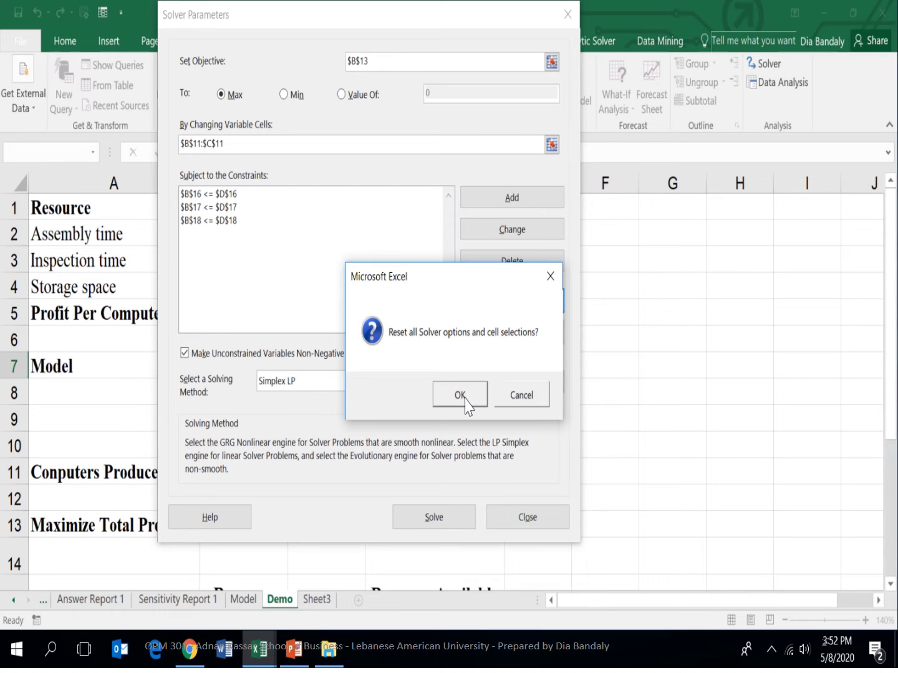
{"action": "left_click", "coordinate": [462, 396]}
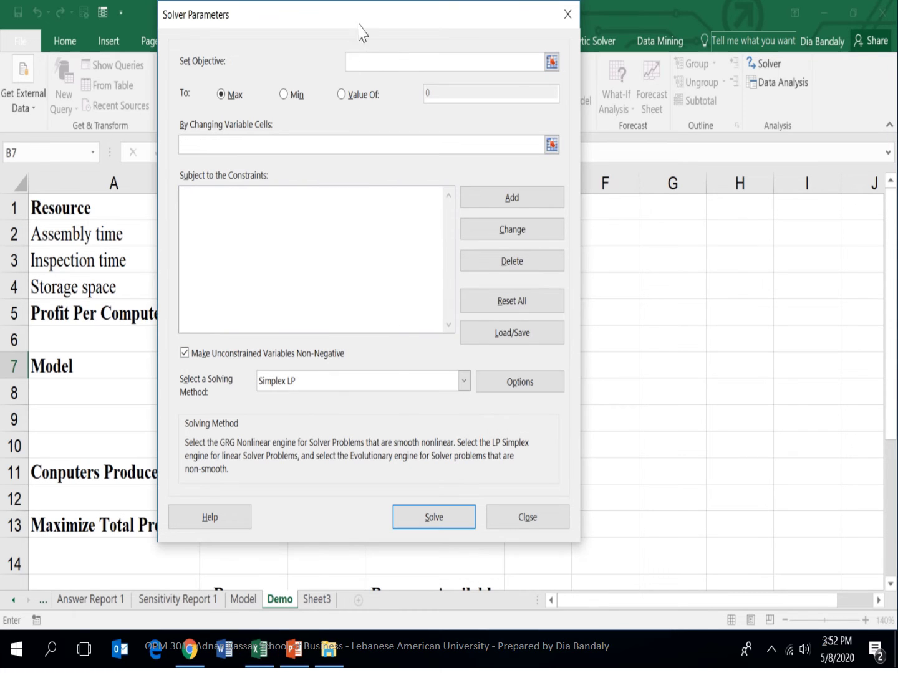
{"action": "left_click_drag", "start_coordinate": [368, 29], "coordinate": [558, 46]}
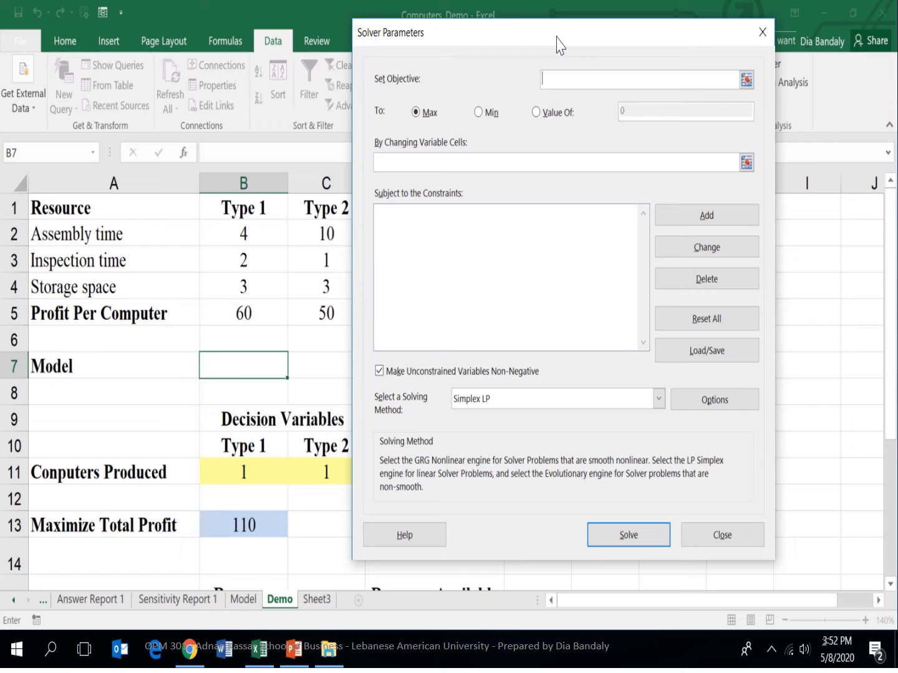
{"action": "left_click_drag", "start_coordinate": [557, 44], "coordinate": [588, 45]}
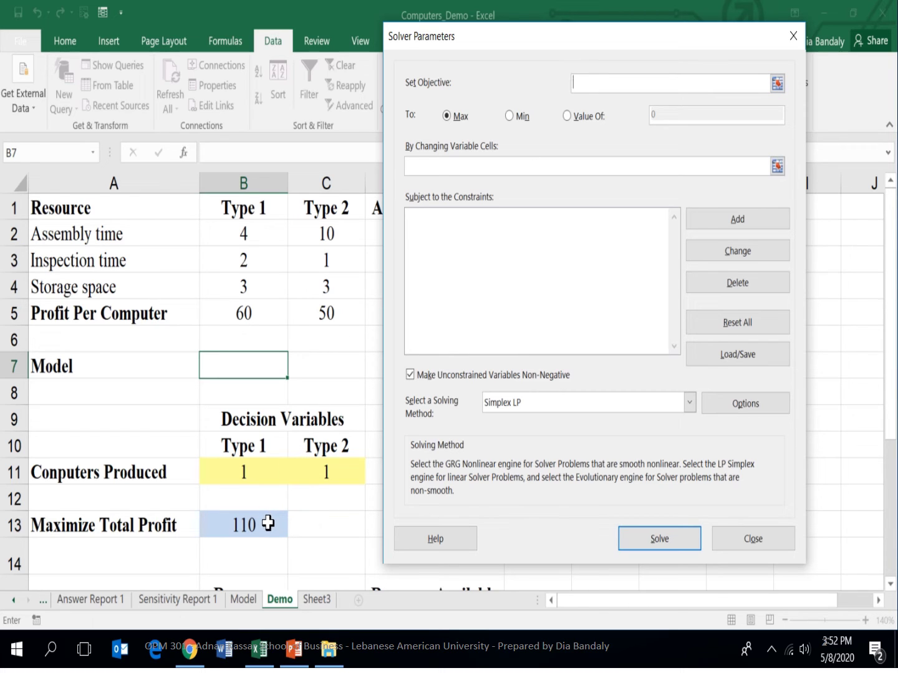
Set Solver to maximize $B$13 by changing the quantity cells $B$11:$C$11.
{"action": "left_click", "coordinate": [265, 525]}
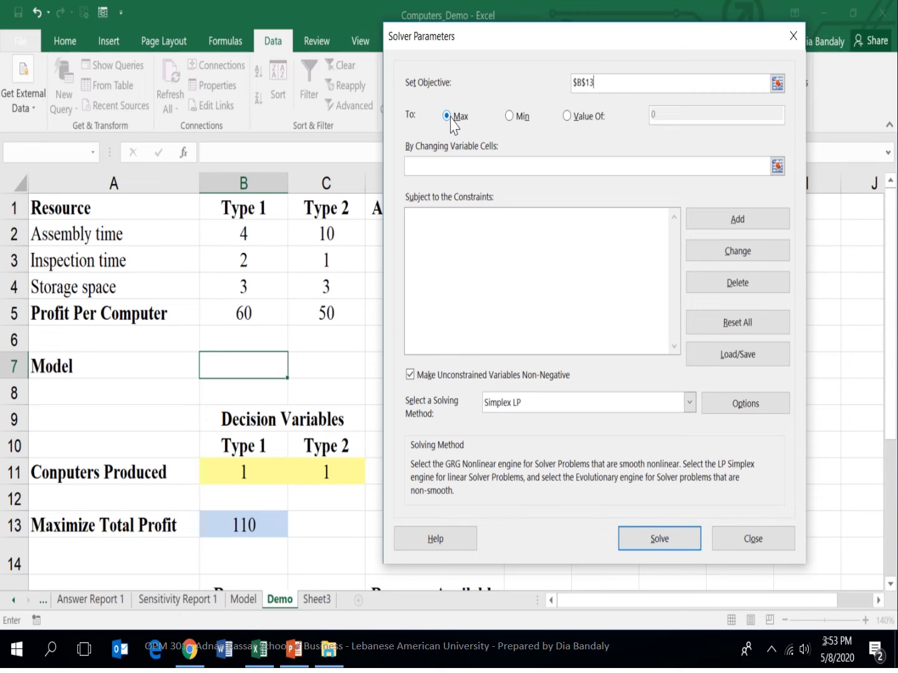
{"action": "left_click", "coordinate": [512, 115]}
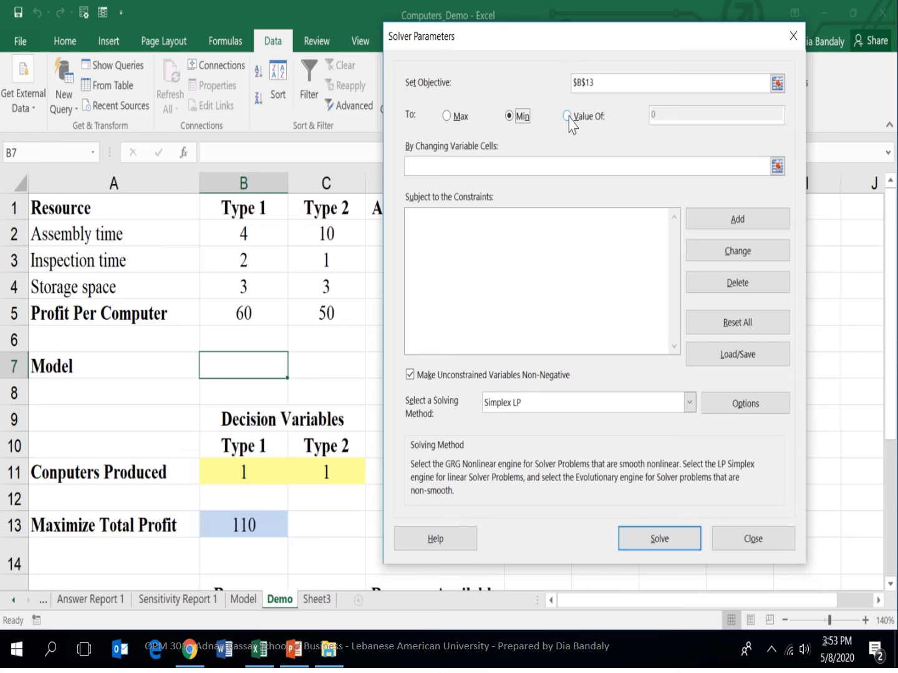
{"action": "left_click", "coordinate": [568, 116]}
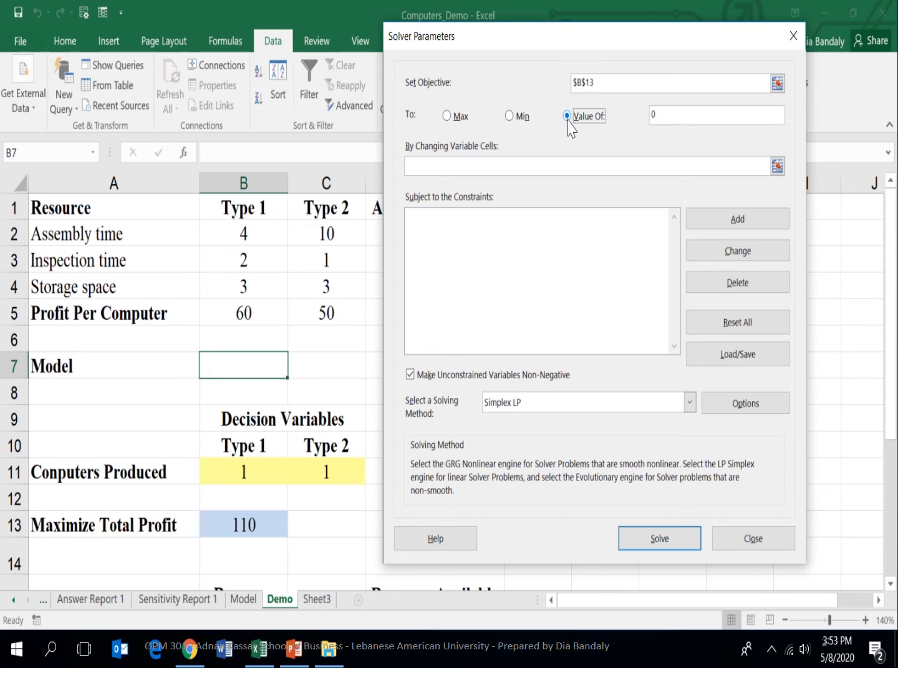
{"action": "left_click", "coordinate": [446, 116]}
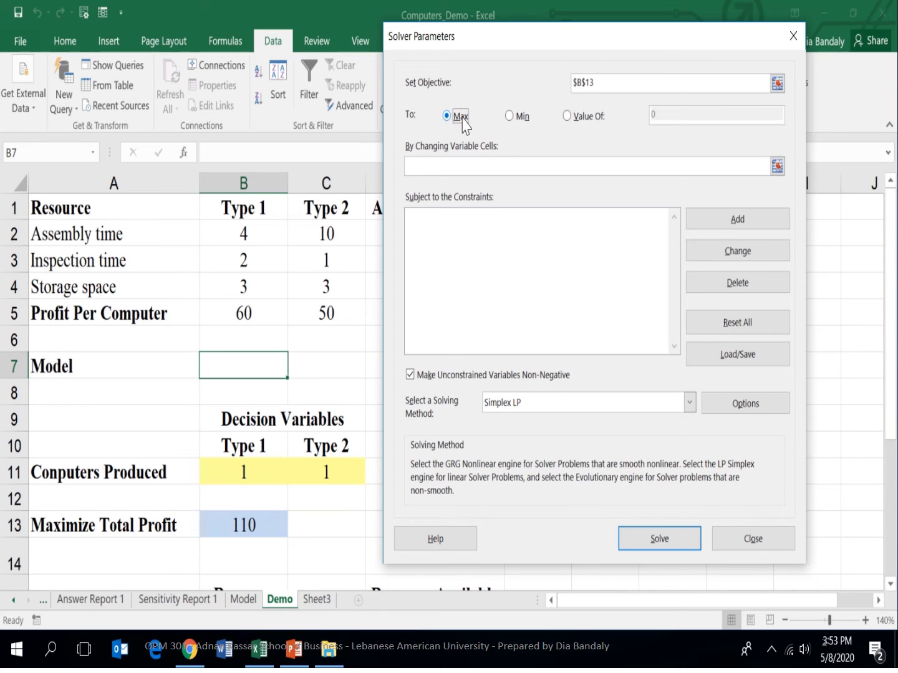
{"action": "left_click", "coordinate": [447, 165]}
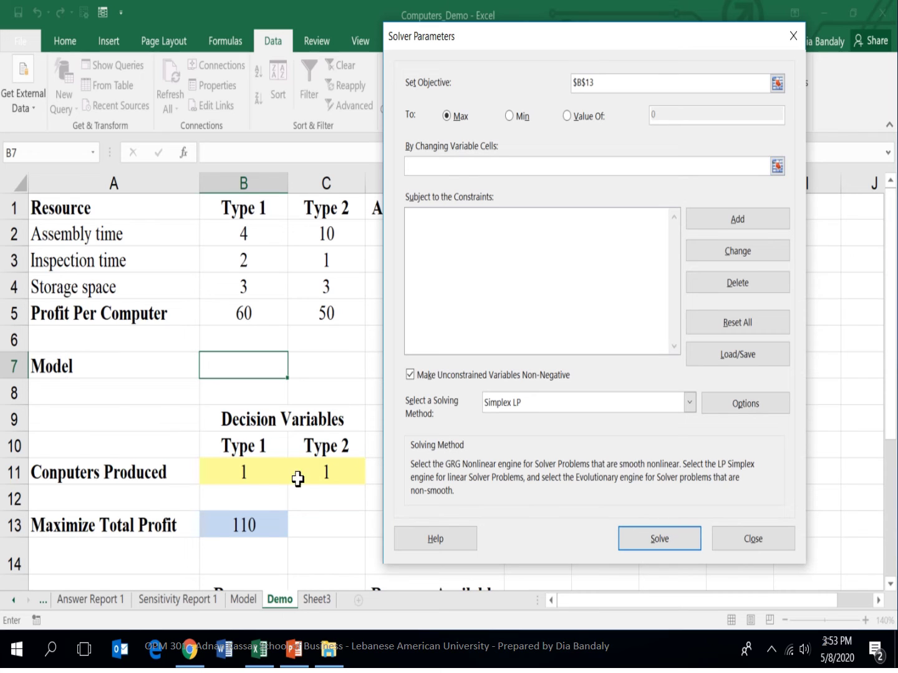
{"action": "left_click_drag", "start_coordinate": [245, 471], "coordinate": [322, 464]}
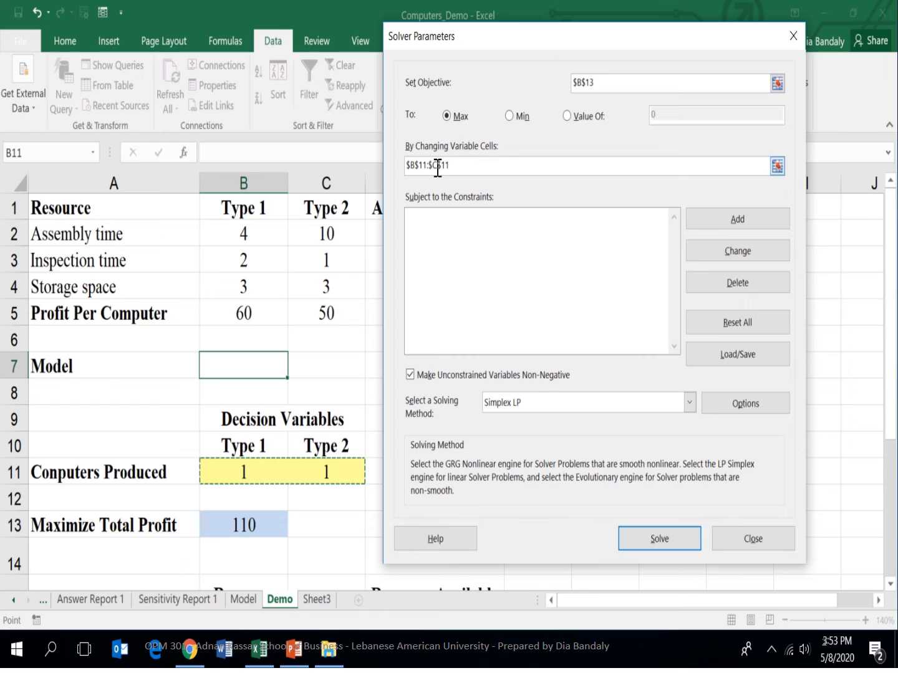
{"action": "left_click", "coordinate": [449, 228]}
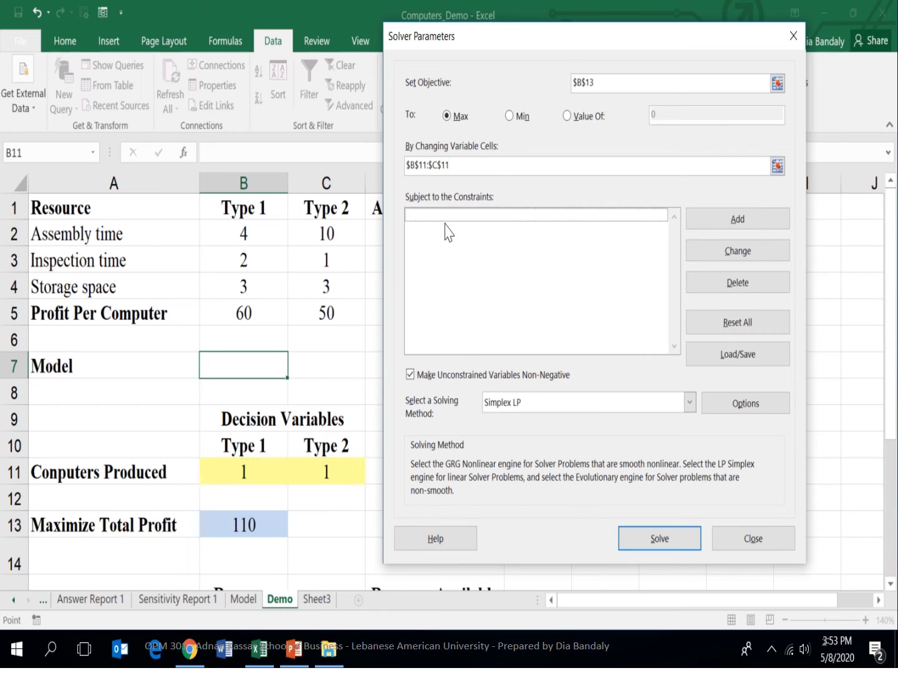
Add the assembly-time constraint $B$16 <= $D$16.
{"action": "left_click", "coordinate": [724, 228]}
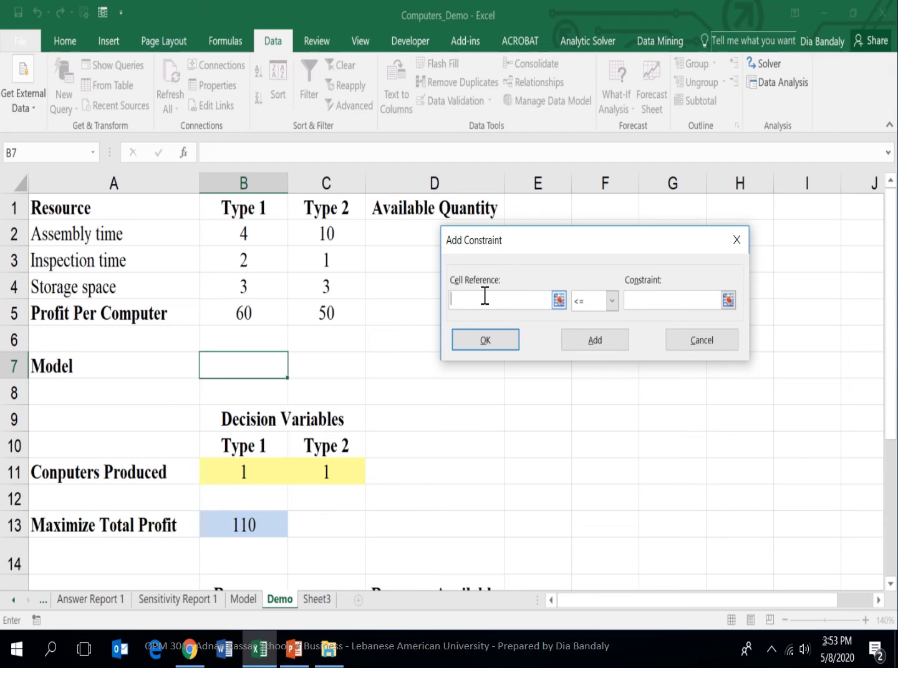
{"action": "scroll", "coordinate": [187, 397], "scroll_direction": "down", "scroll_amount": 2}
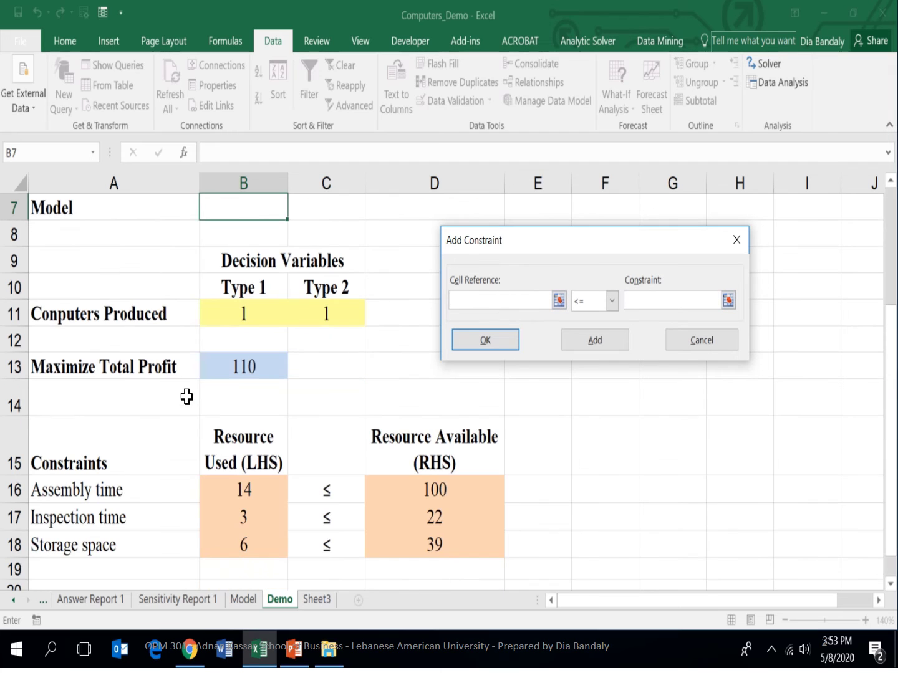
{"action": "left_click", "coordinate": [243, 490]}
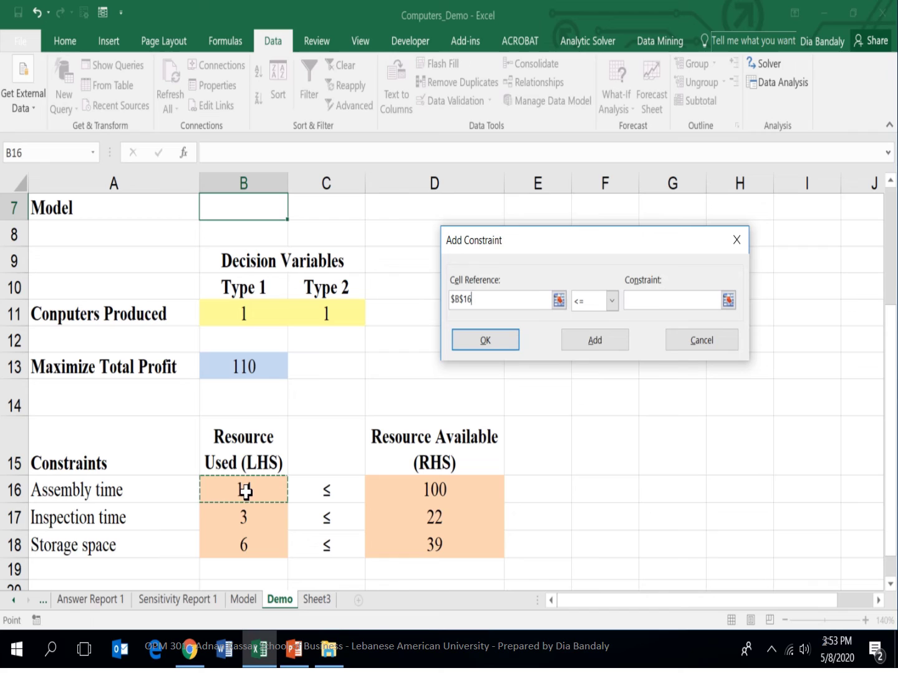
{"action": "left_click", "coordinate": [611, 303]}
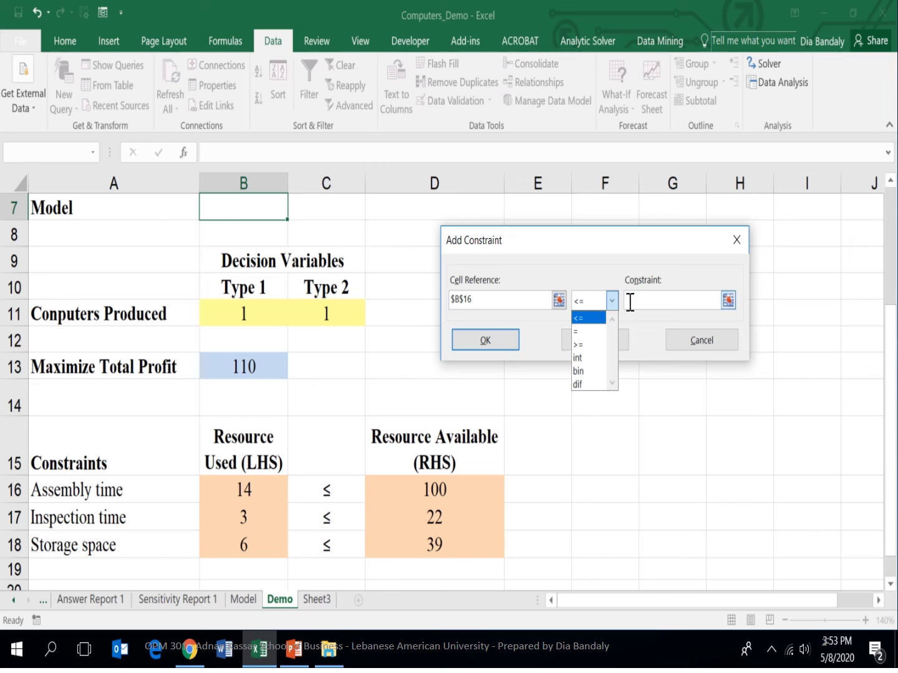
{"action": "left_click", "coordinate": [637, 301]}
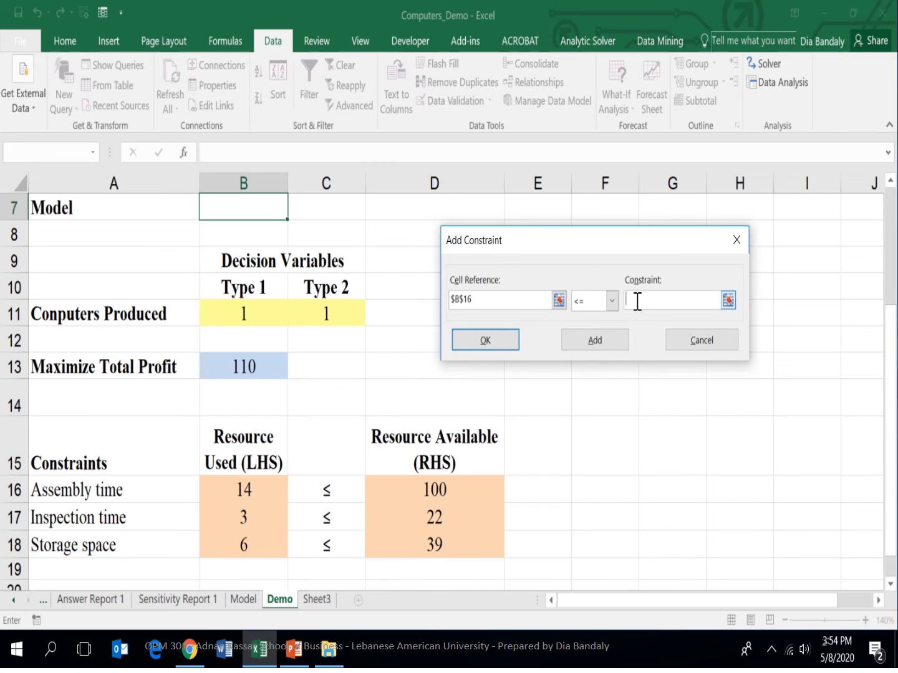
{"action": "left_click", "coordinate": [439, 491]}
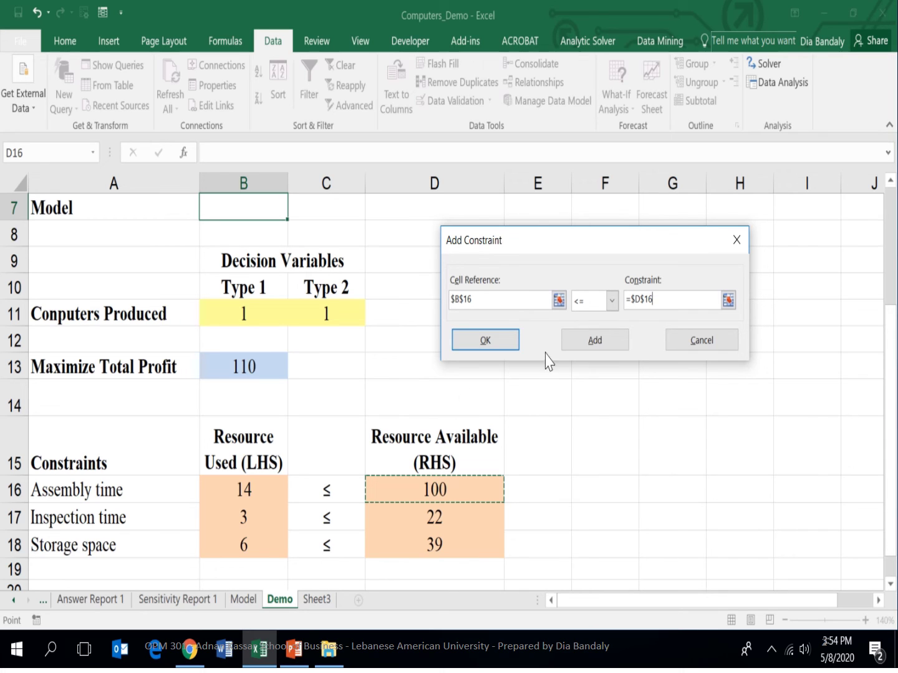
{"action": "left_click", "coordinate": [580, 349]}
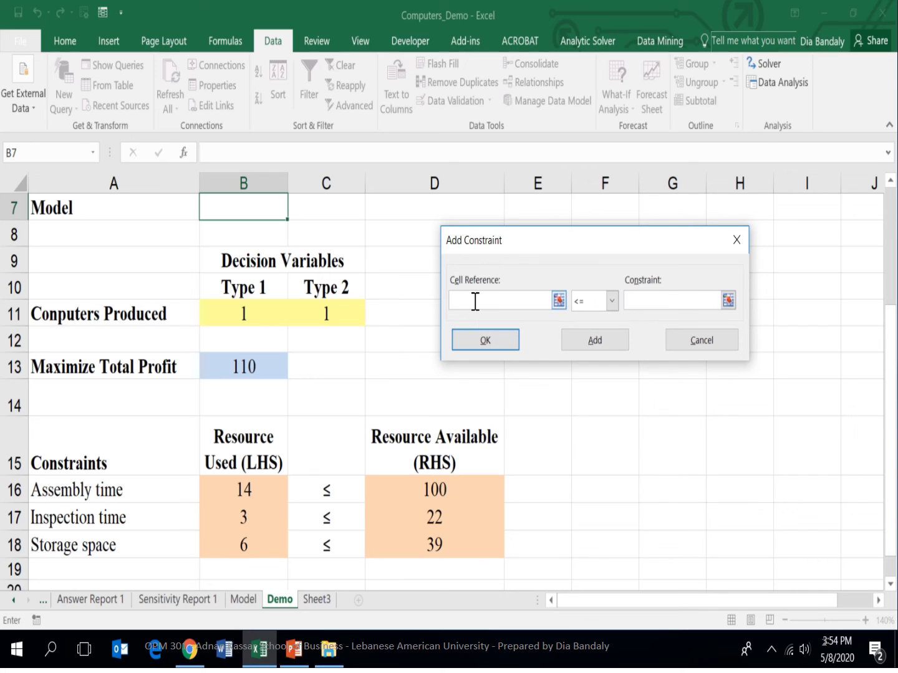
Add the inspection and storage constraints $B$17 <= $D$17 and $B$18 <= $D$18.
{"action": "left_click", "coordinate": [251, 517]}
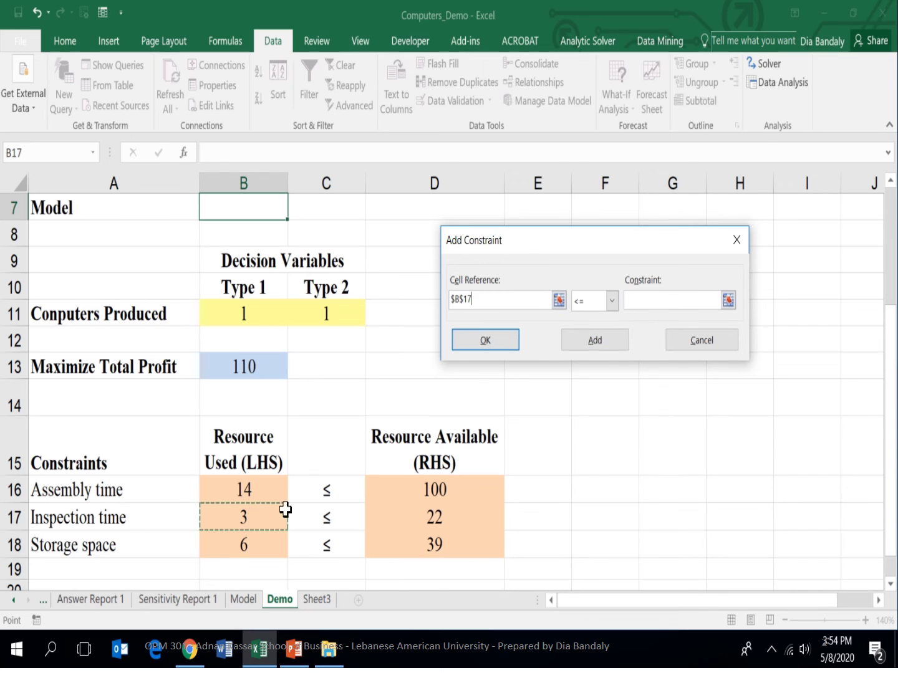
{"action": "left_click", "coordinate": [632, 300]}
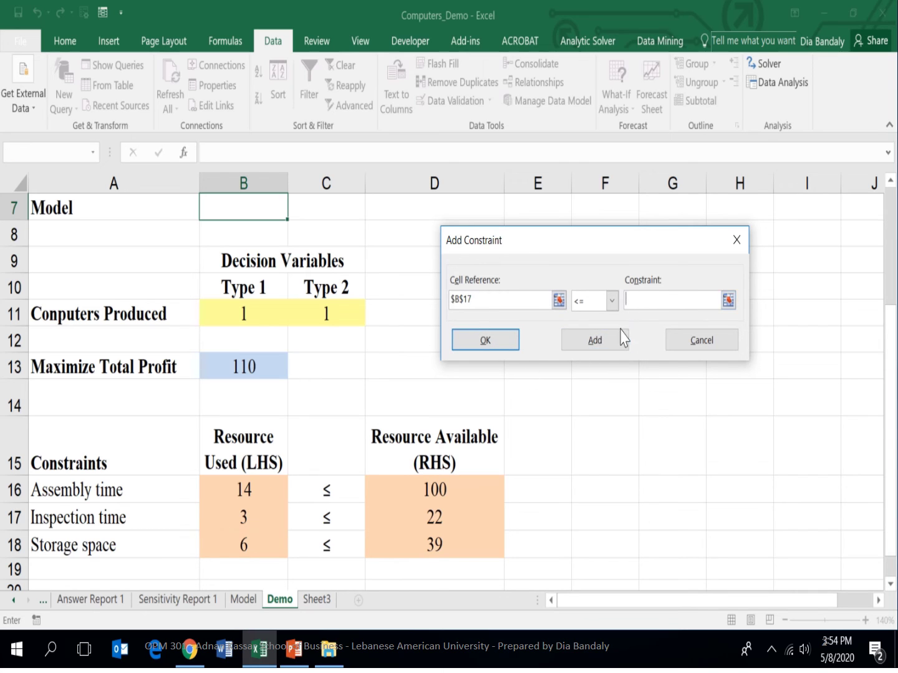
{"action": "left_click", "coordinate": [434, 518]}
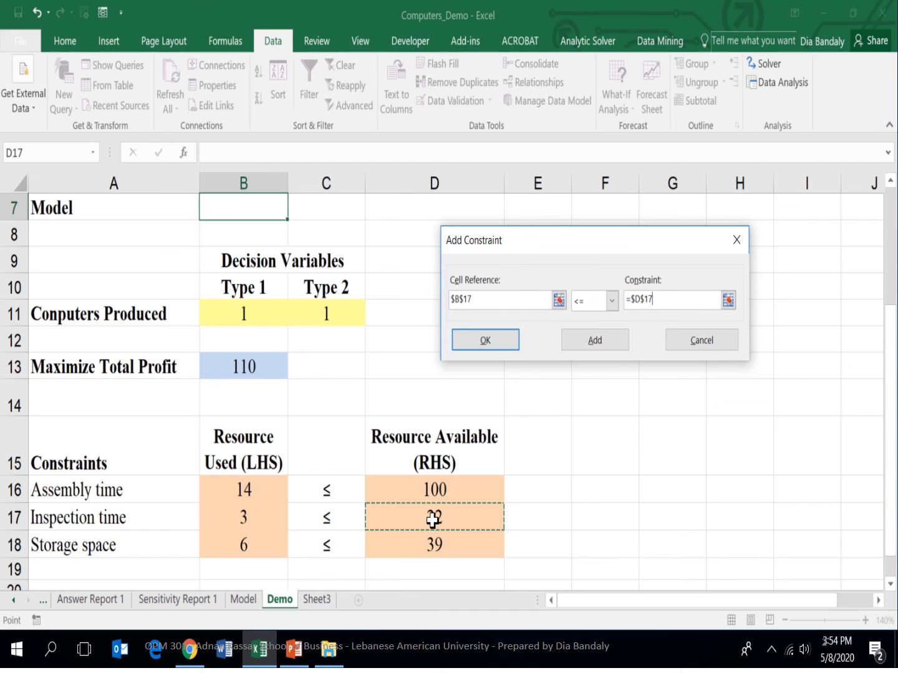
{"action": "left_click", "coordinate": [597, 350]}
{"action": "left_click", "coordinate": [251, 548]}
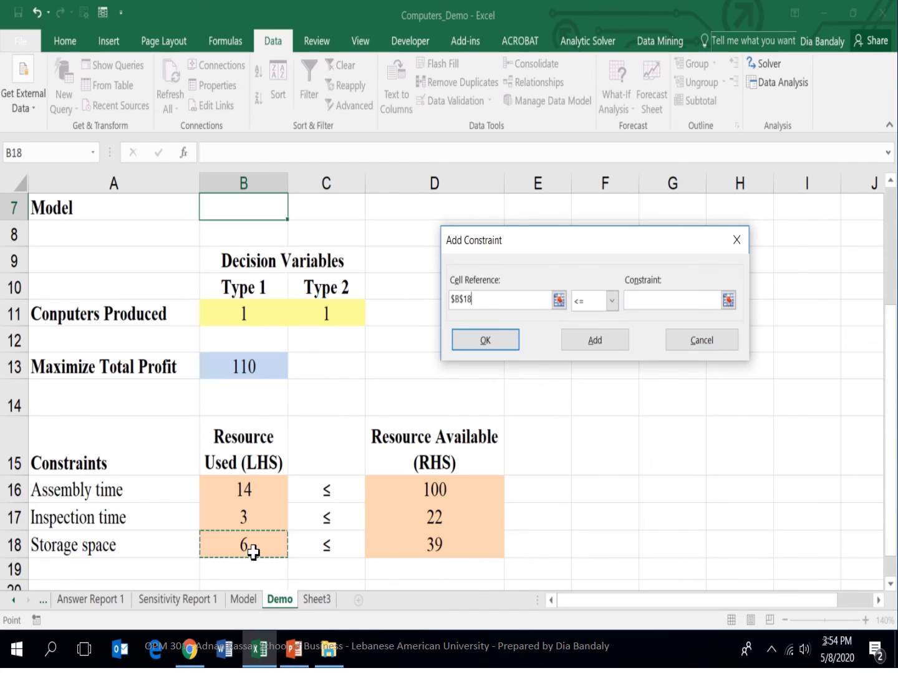
{"action": "left_click", "coordinate": [639, 303]}
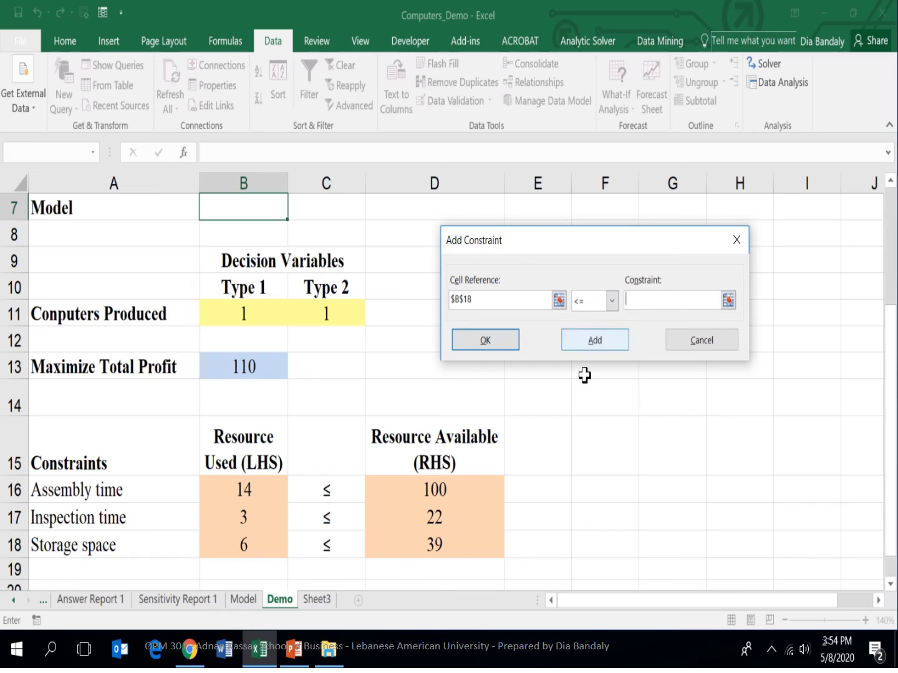
{"action": "left_click", "coordinate": [442, 549]}
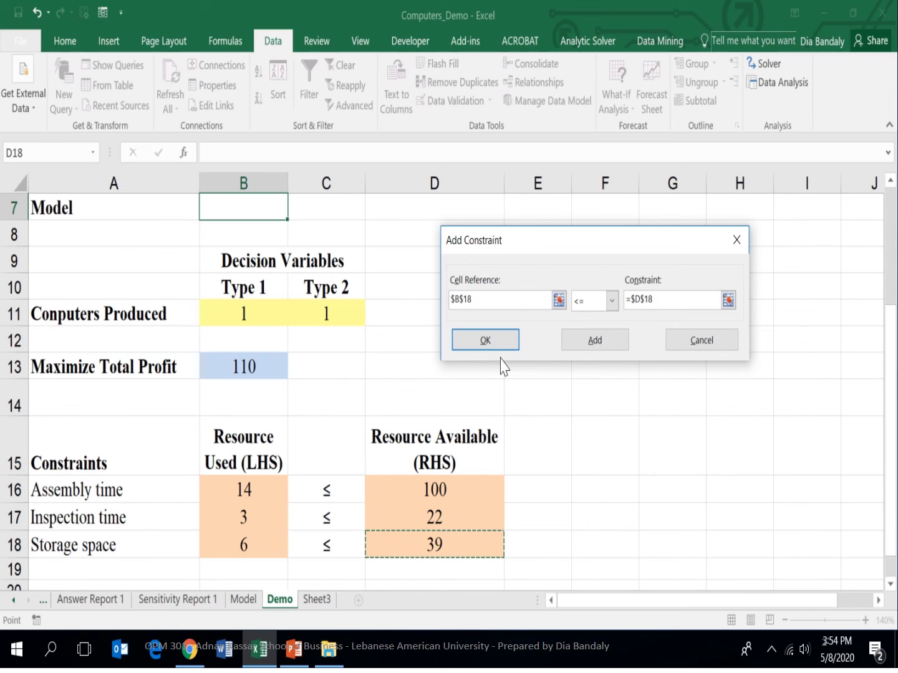
{"action": "left_click", "coordinate": [500, 343]}
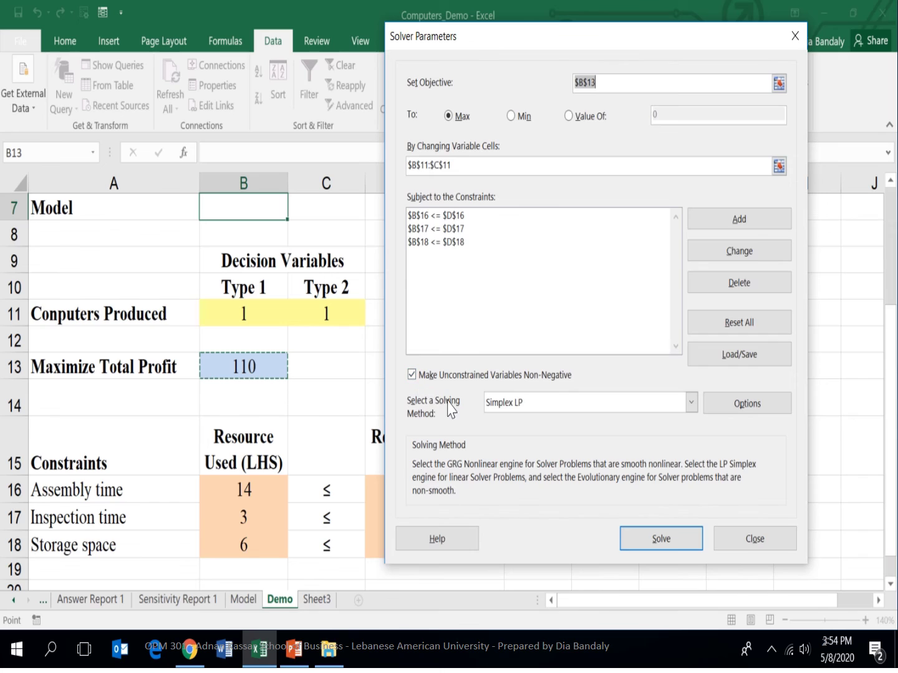
Solve the model and keep the solution: 9 Type 1, 4 Type 2, profit 740.
{"action": "left_click", "coordinate": [661, 545]}
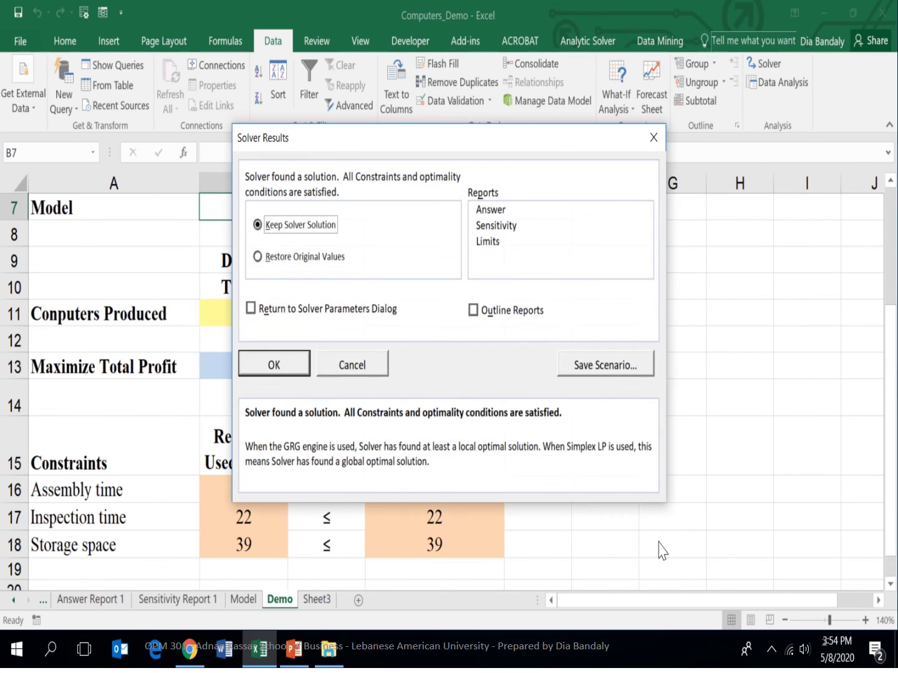
{"action": "left_click_drag", "start_coordinate": [377, 146], "coordinate": [524, 134]}
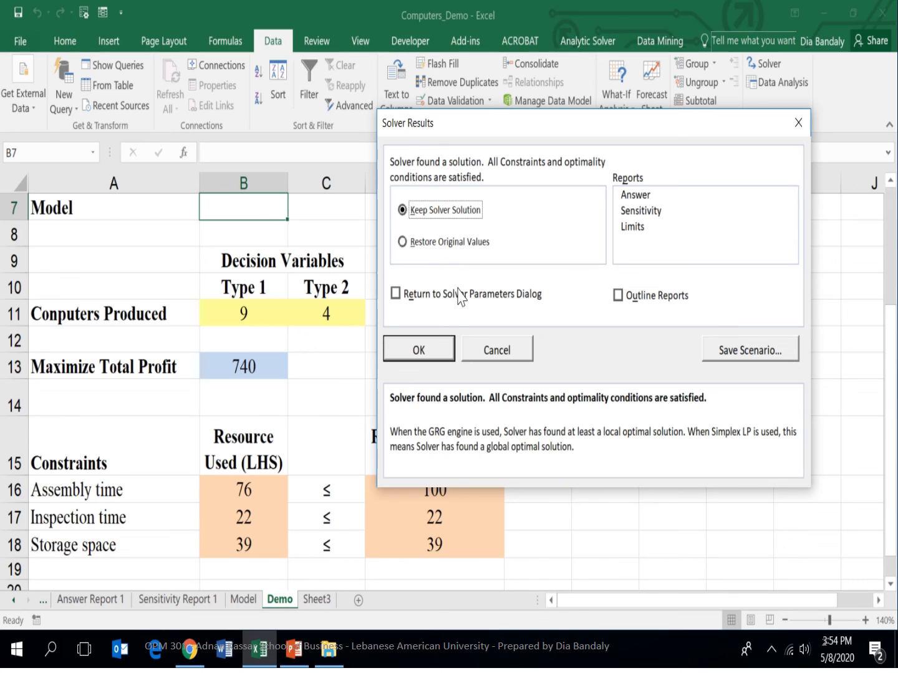
{"action": "left_click", "coordinate": [417, 355]}
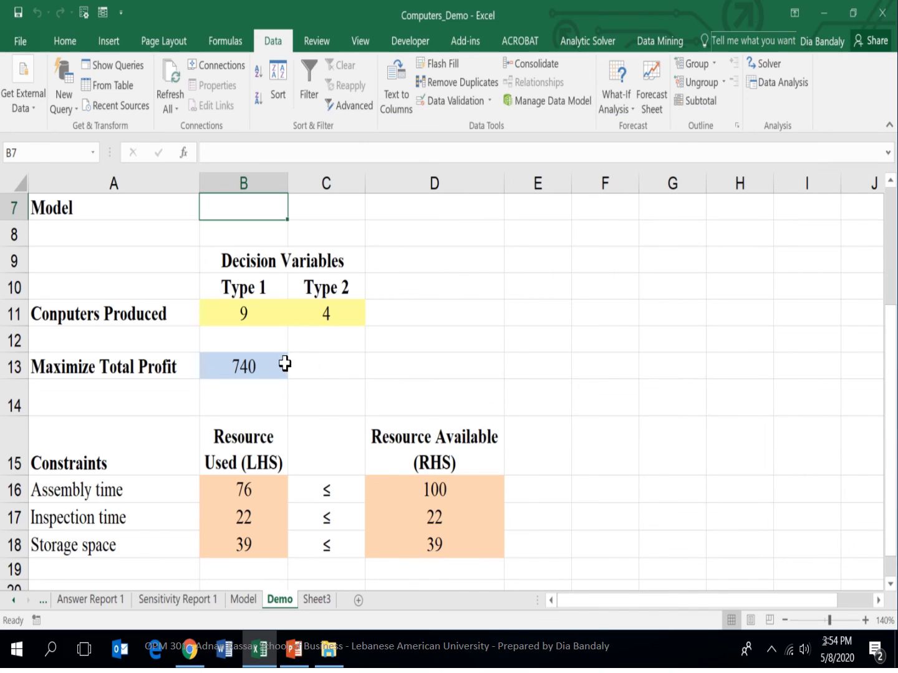
{"action": "left_click", "coordinate": [247, 368]}
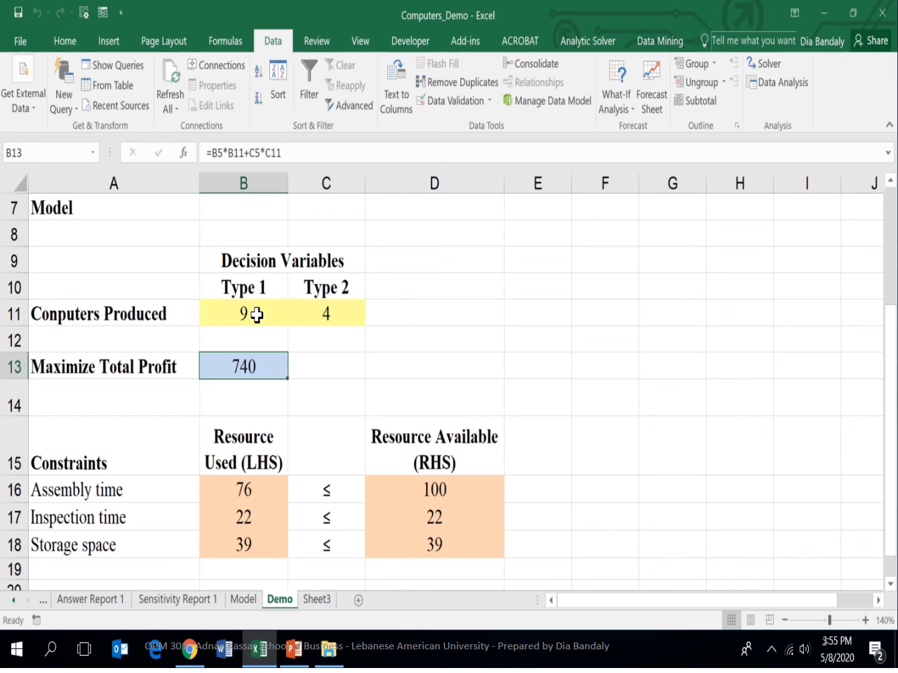
{"action": "left_click", "coordinate": [258, 314]}
{"action": "left_click", "coordinate": [324, 315]}
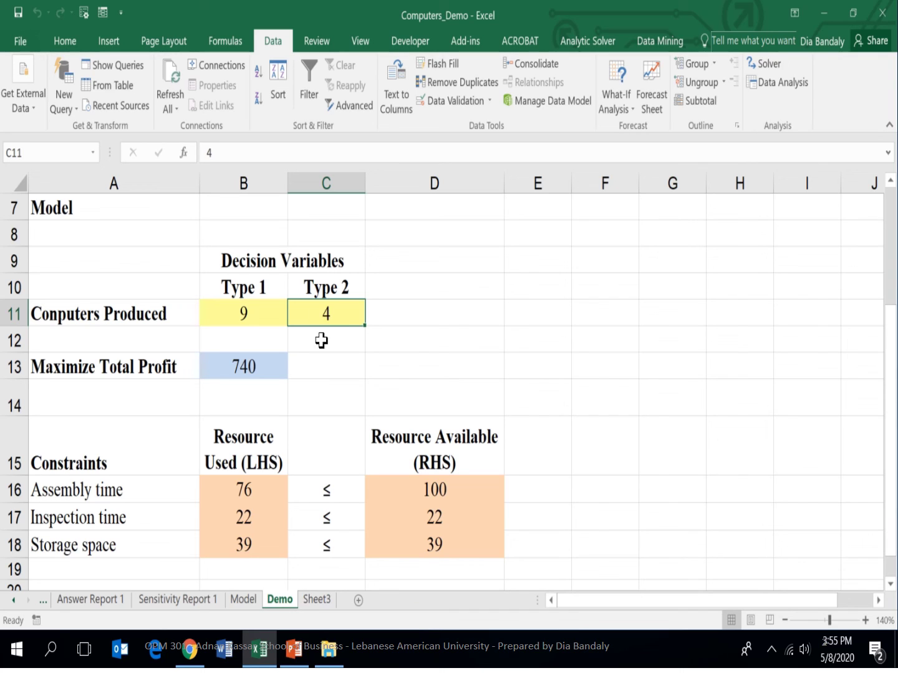
{"action": "left_click", "coordinate": [263, 491]}
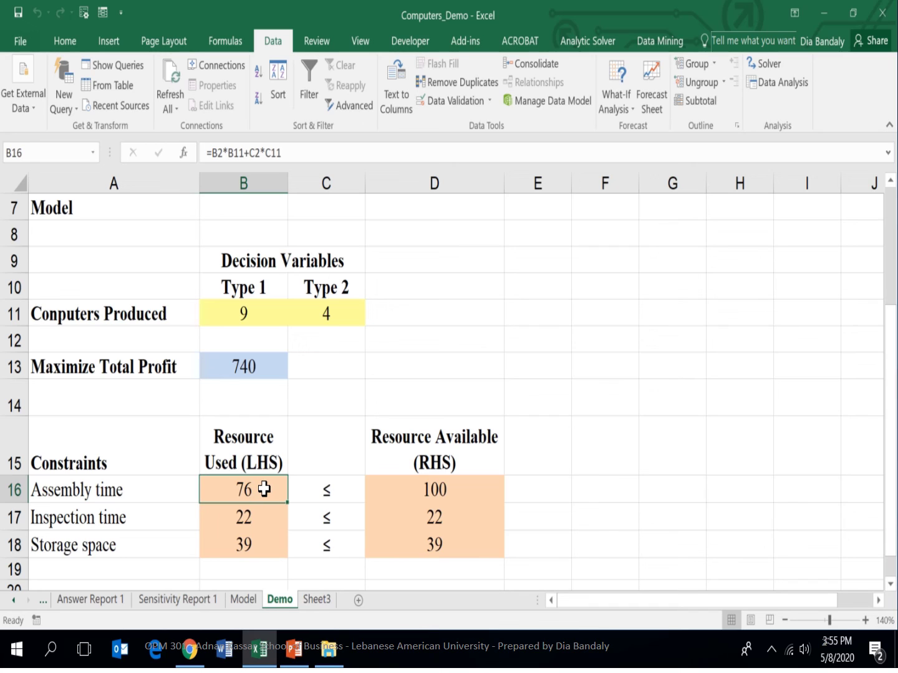
{"action": "left_click", "coordinate": [416, 487]}
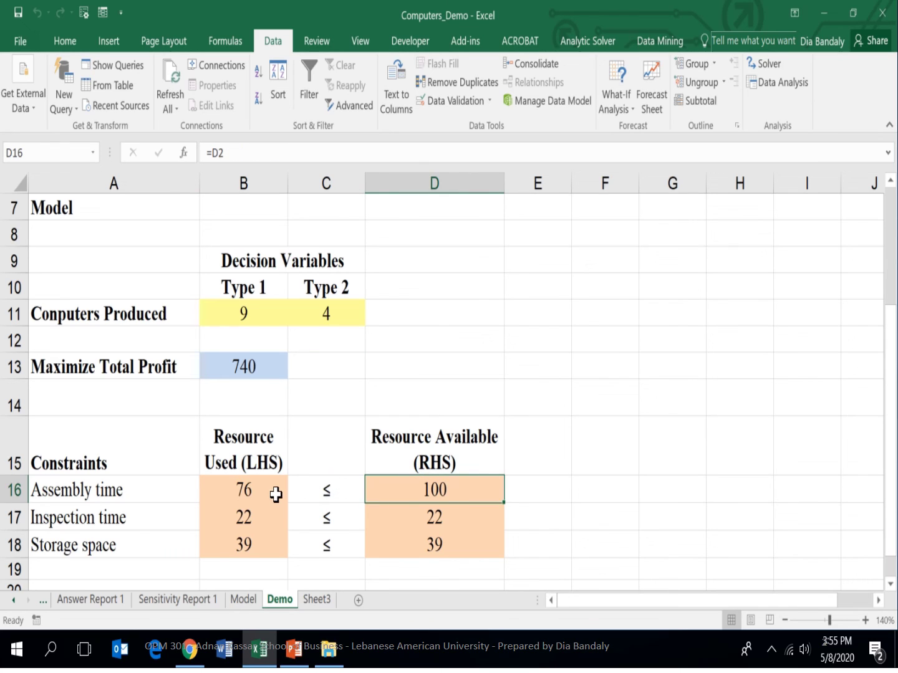
{"action": "left_click", "coordinate": [236, 540]}
{"action": "left_click", "coordinate": [245, 526]}
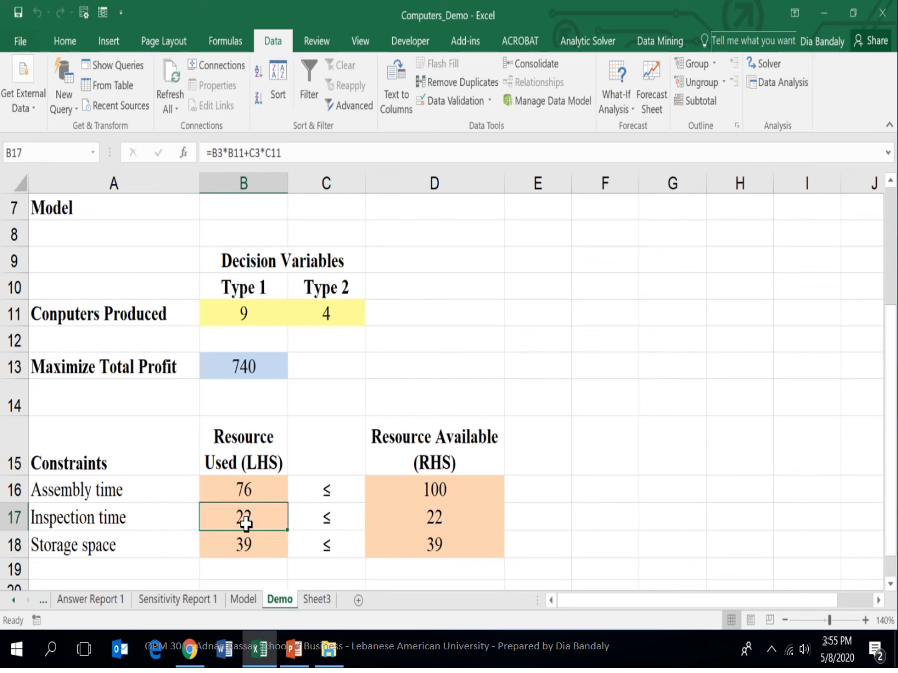
{"action": "left_click", "coordinate": [405, 523]}
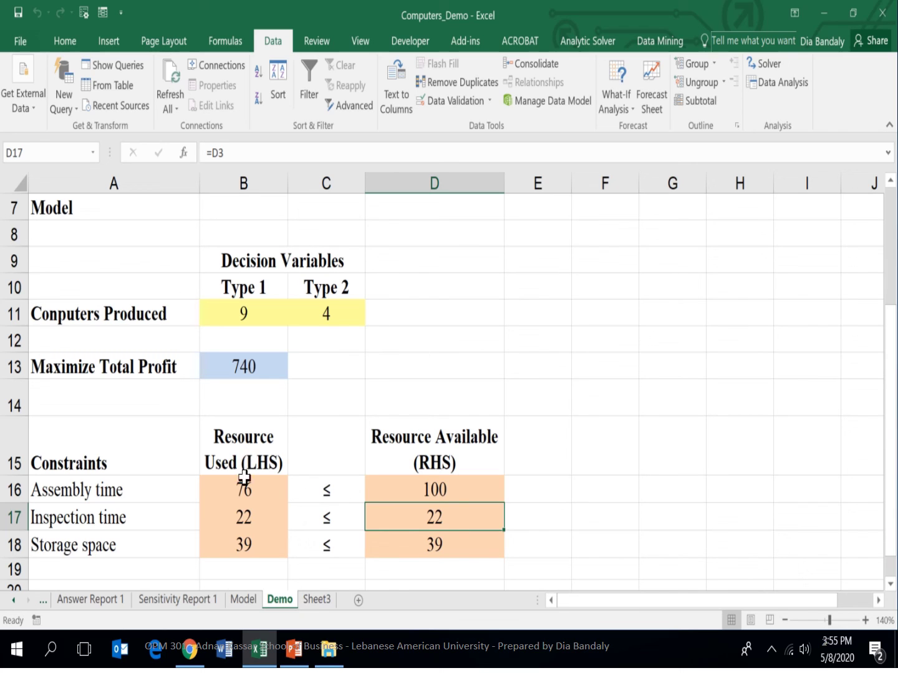
{"action": "left_click", "coordinate": [268, 516]}
{"action": "left_click", "coordinate": [409, 518]}
{"action": "mouse_move", "coordinate": [433, 8]}
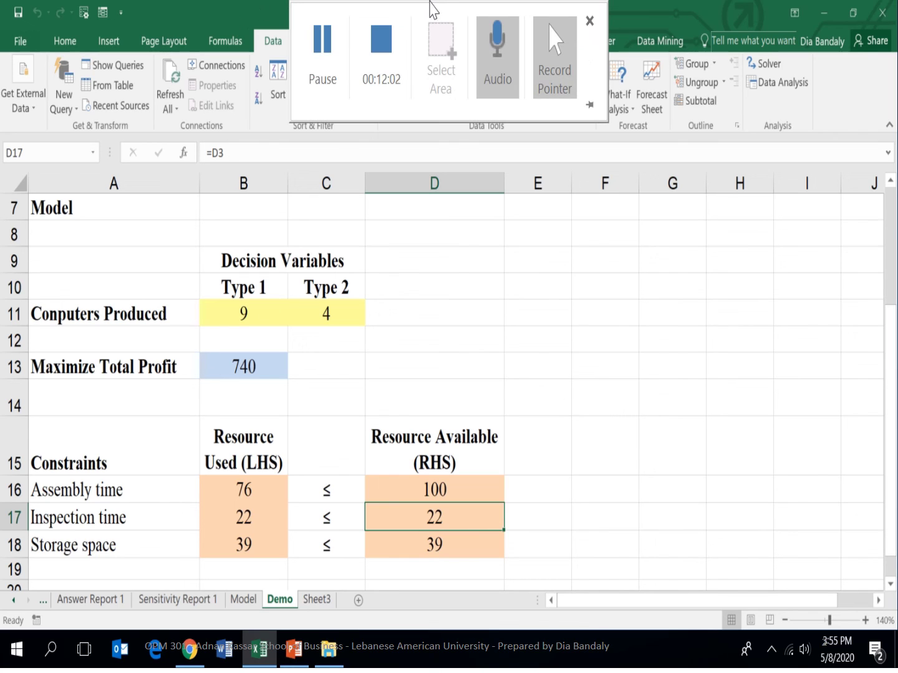